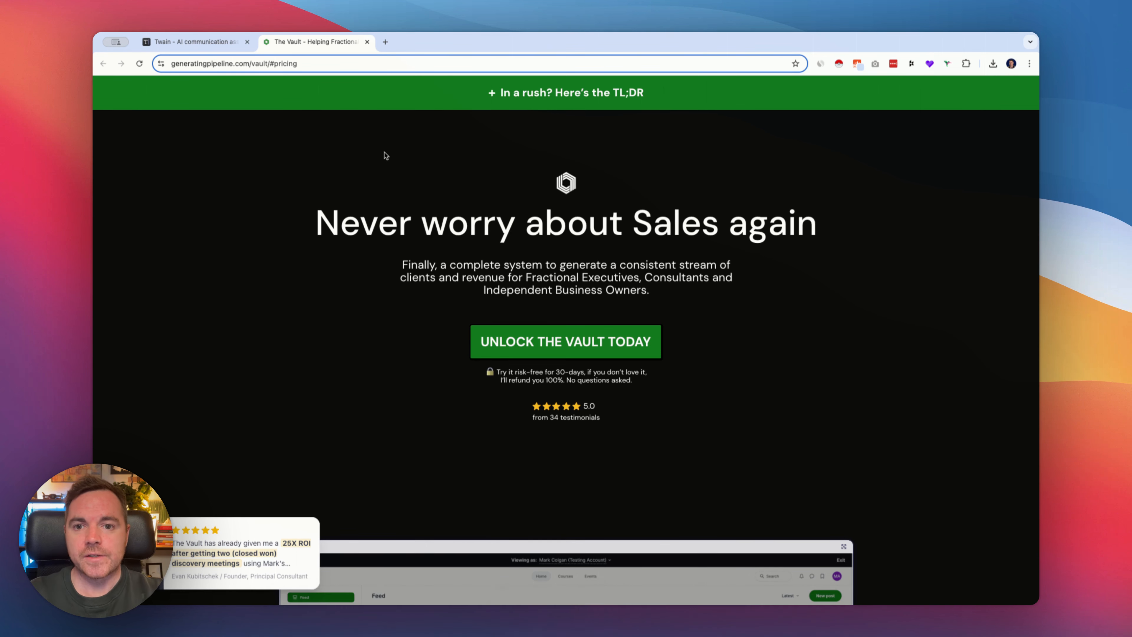
Switch to Twain and create a new campaign folder named The Vault.
key(ctrl+shift+Tab)
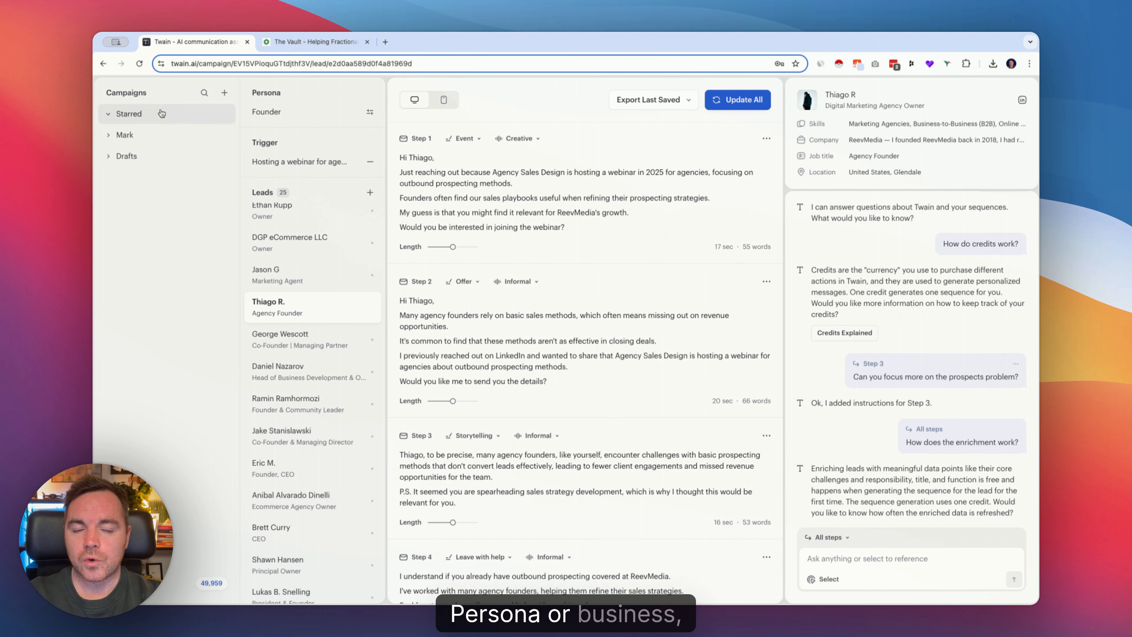
click(226, 93)
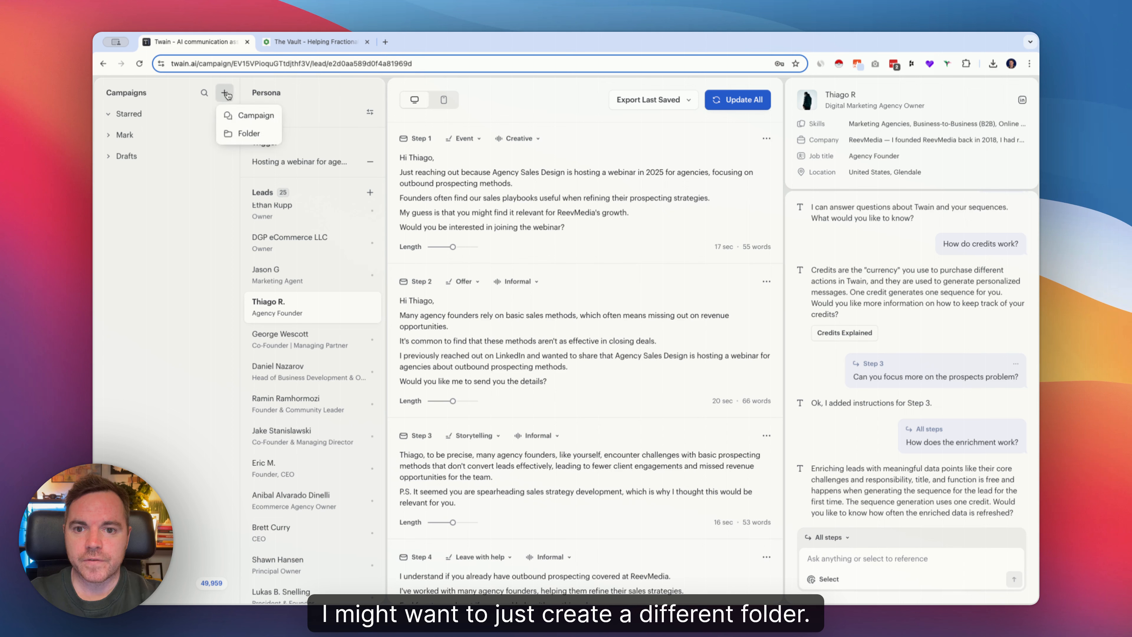
click(249, 133)
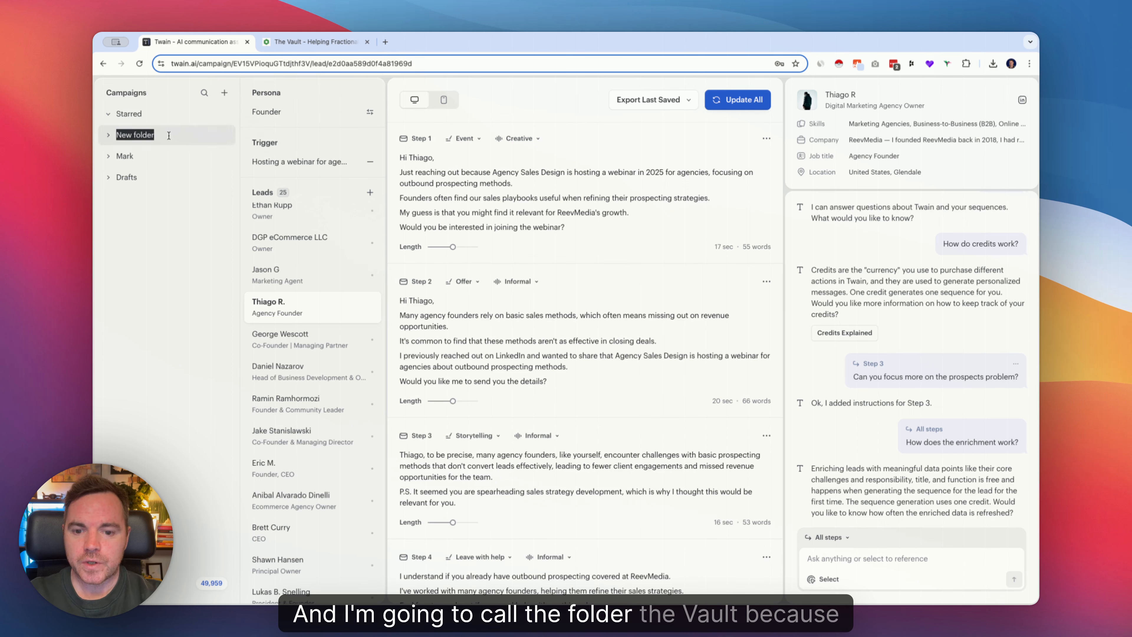
text(The Vault)
key(Return)
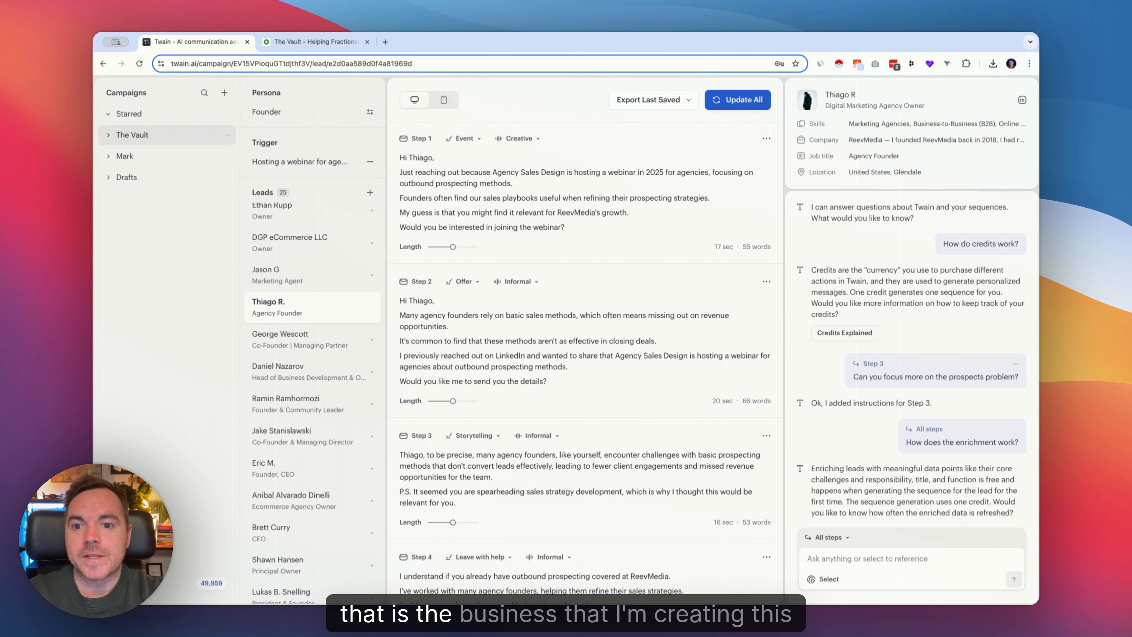
click(148, 134)
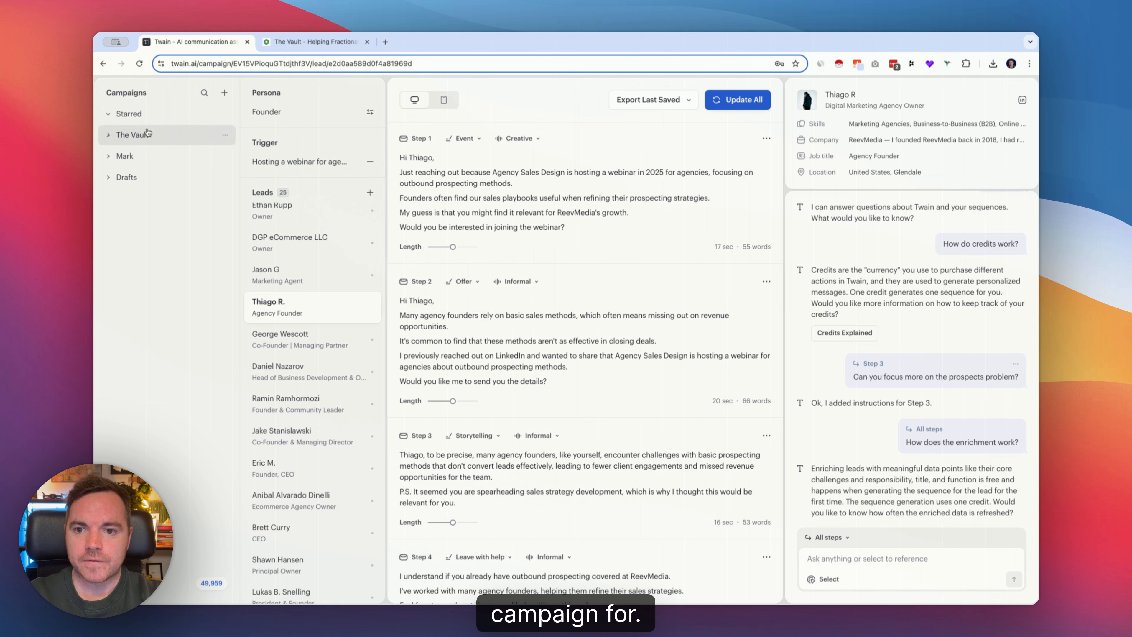
click(224, 136)
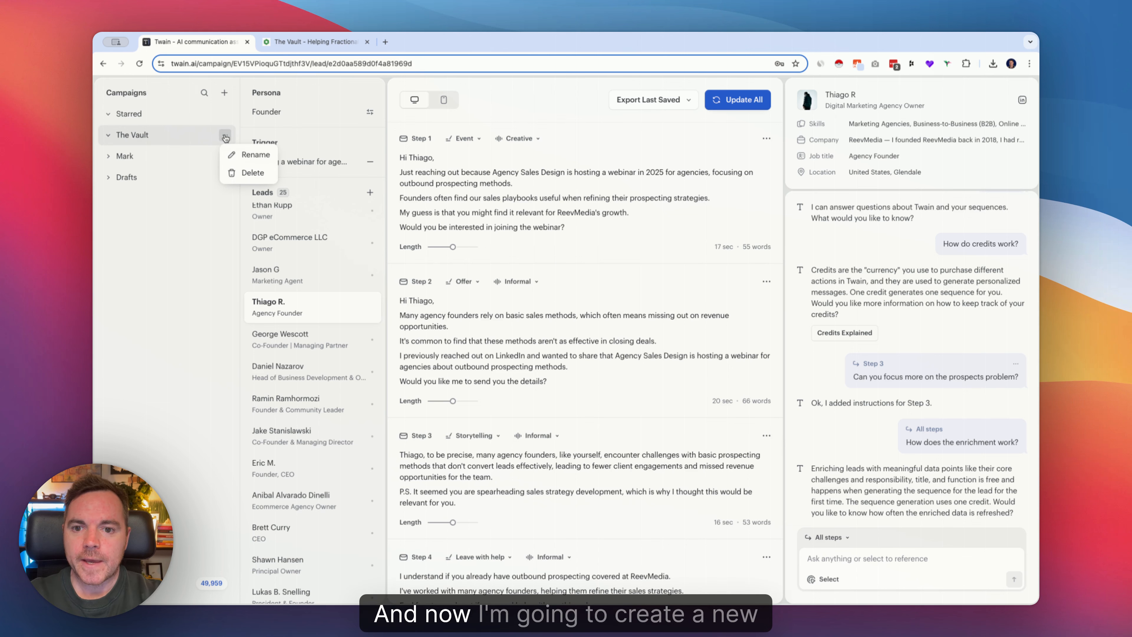
click(176, 156)
Start a new campaign and a new buyer persona with the manual form, naming the persona Fractional CMO.
click(225, 93)
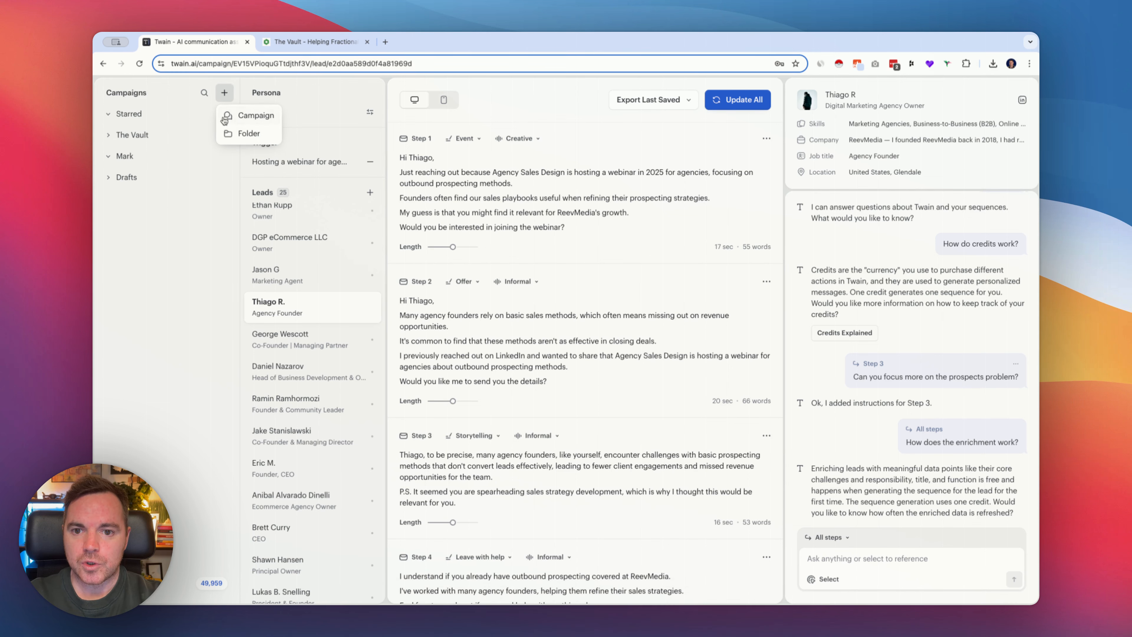
click(252, 117)
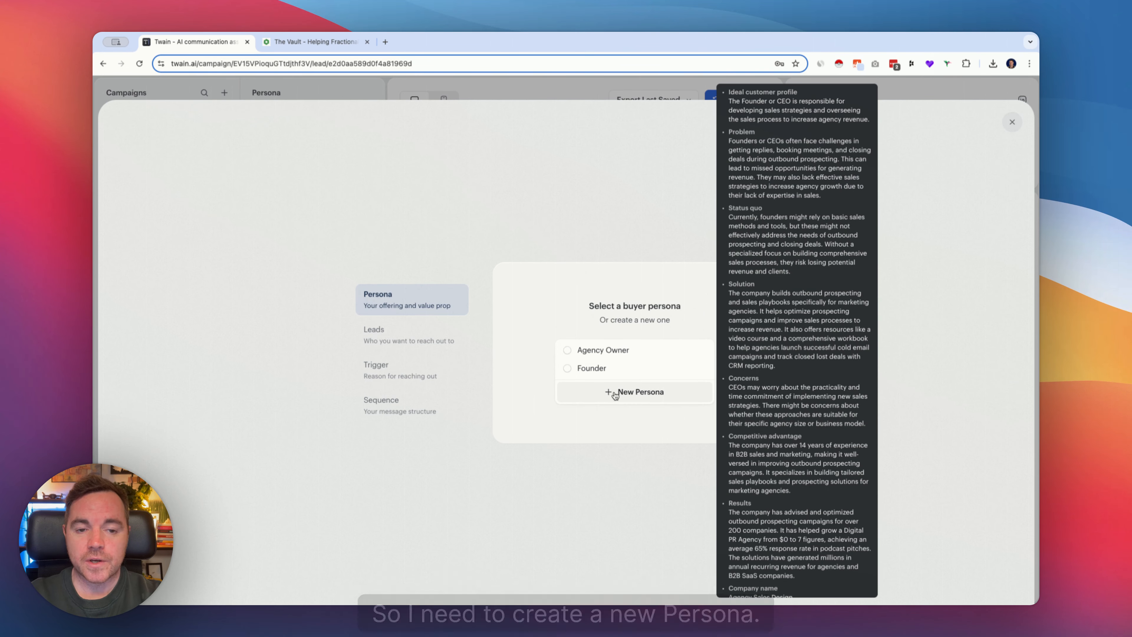
click(614, 392)
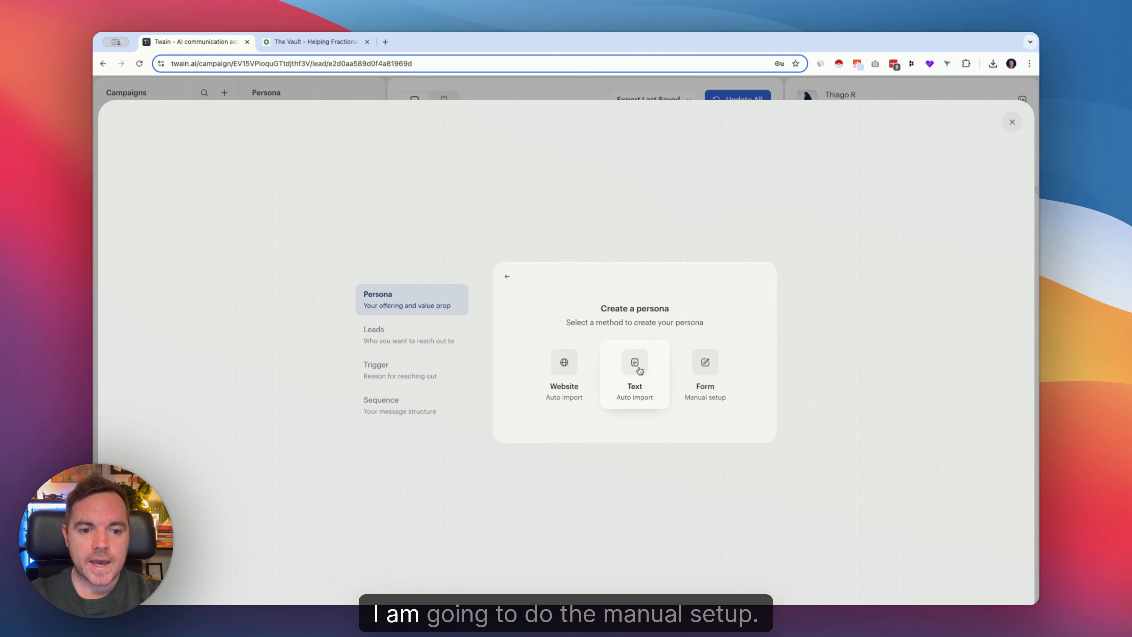
click(704, 368)
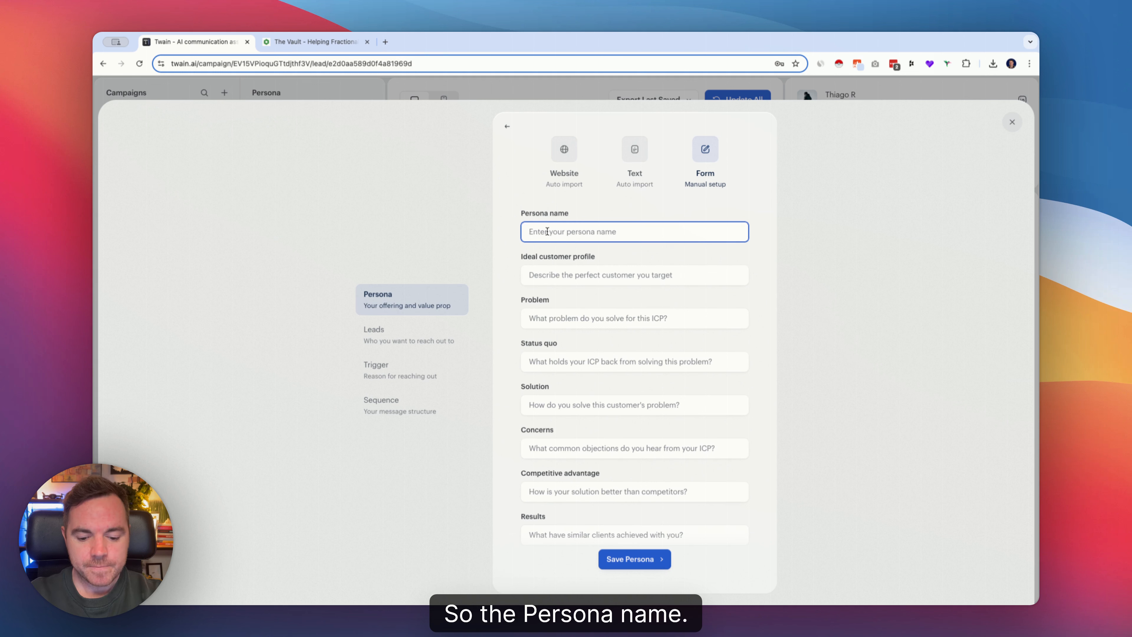
text(Fractio)
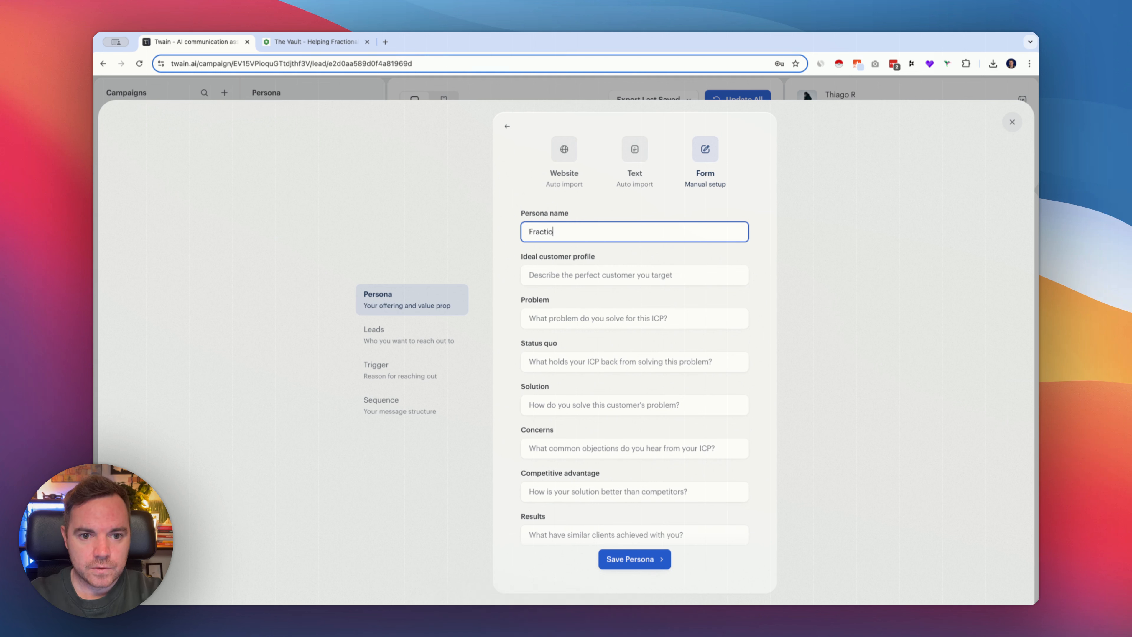
text(nal CMO)
Fill in the ideal customer profile with the fractional CMO description and the problem with the prepared text on inconsistent client acquisition.
scroll(530, 239, down, 1)
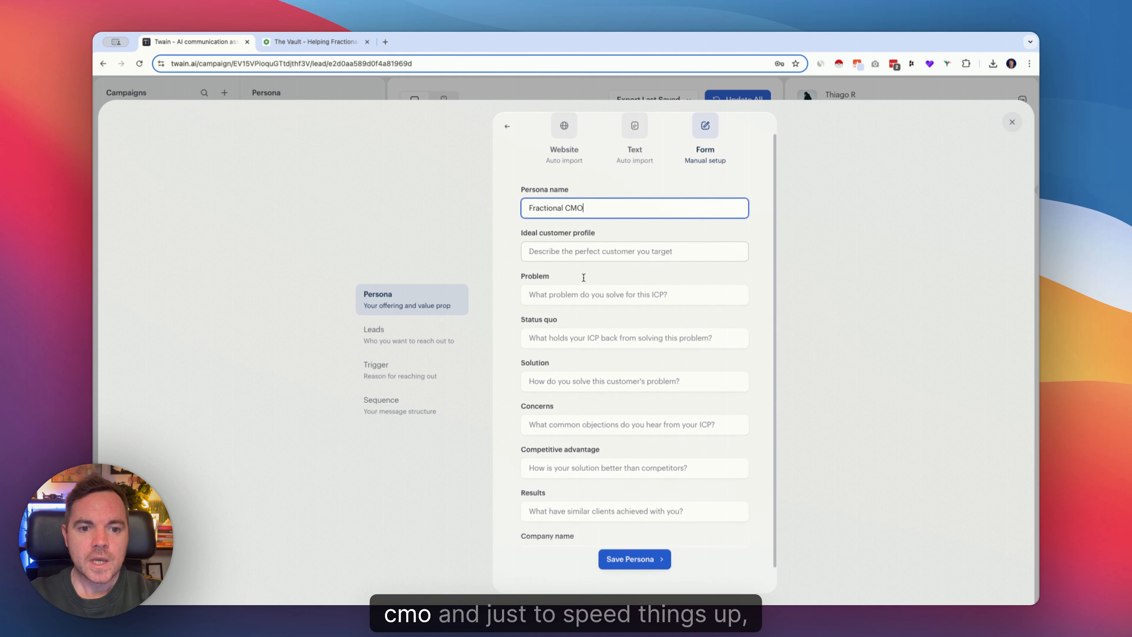
key(super+Tab)
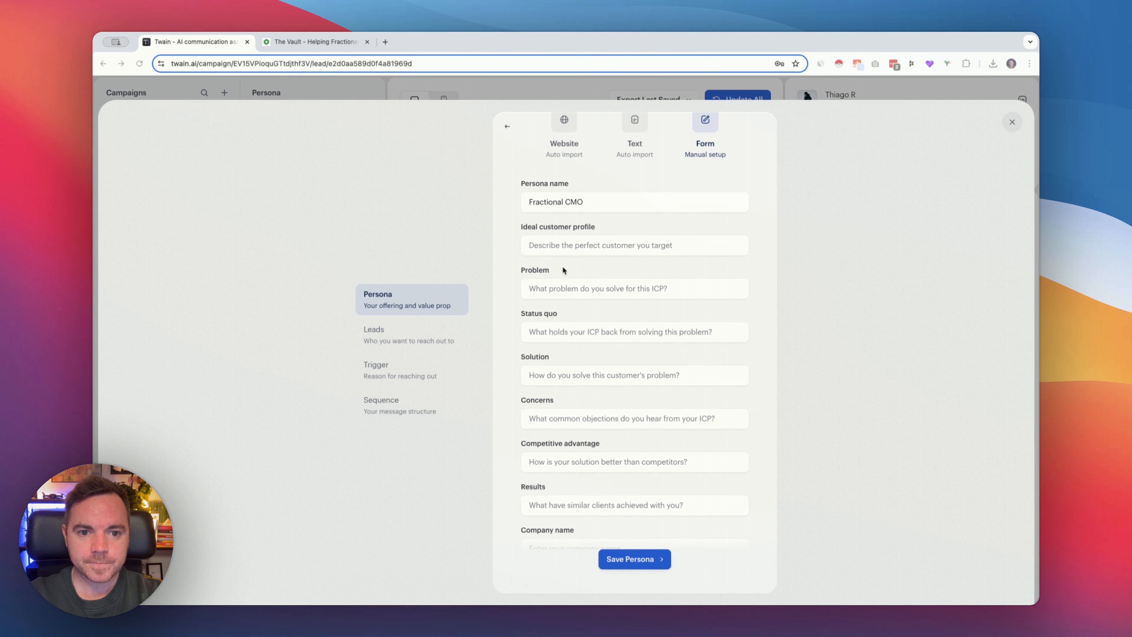
click(566, 225)
text(Fractional Chief Marketing Officers (CMOs) who work with multiple companies, providing strategic marketing leadership but struggling to maintain a steady pipeline of high-value clients. Typically 8-20+ years of experience in senior marketing roles.)
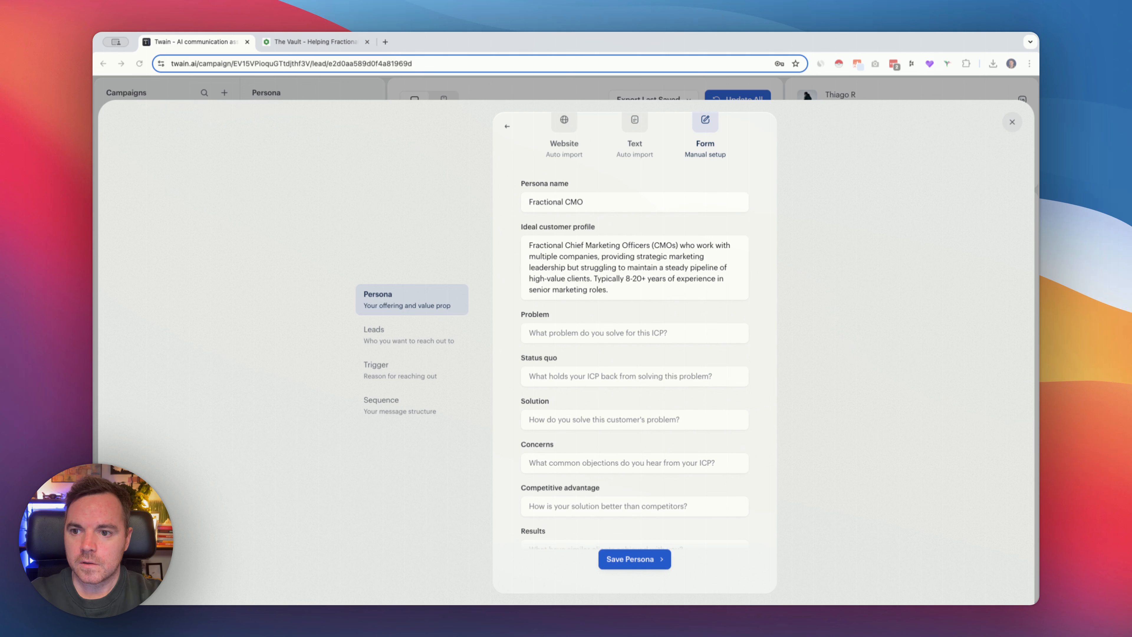
click(591, 335)
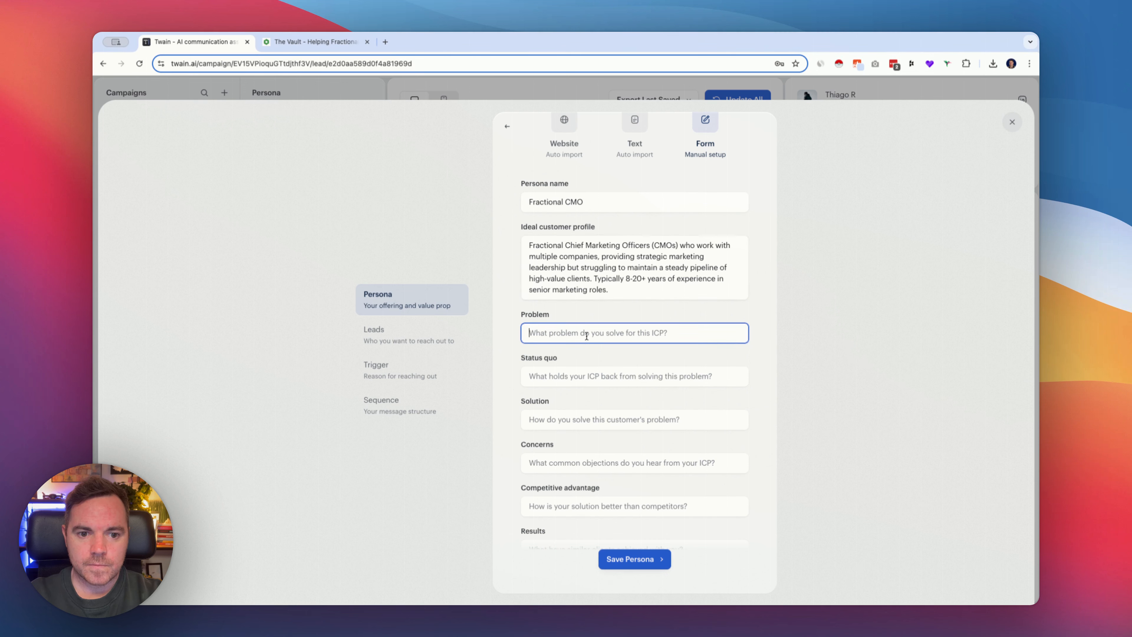
text(Inconsistent client acquisition—referrals aren’t enough, inbound is slow, and outbound feels ineffective. They’re struggling to position themselves, price their services confidently, and close larger retainers.)
Fill in the status quo with the network and sporadic LinkedIn reliance text, and the solution with The Vault's step-by-step system text.
scroll(556, 316, down, 3)
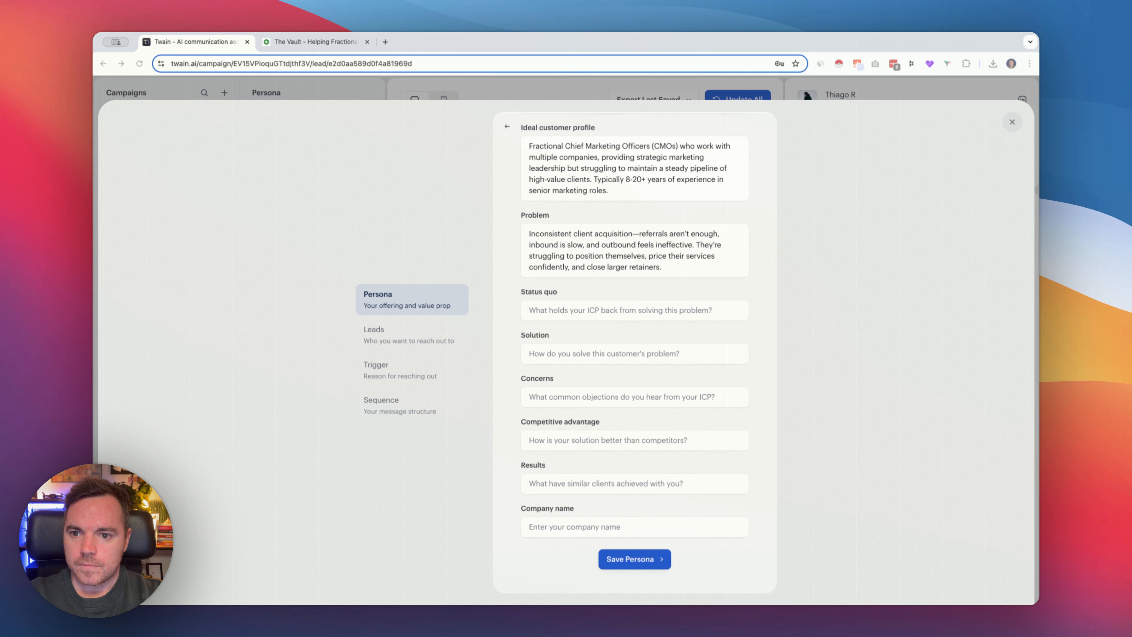
click(562, 311)
text(They rely on their network and sporadic LinkedIn content, but it doesn’t generate predictable leads. Many don’t have a structured outreach system and find sales uncomfortable or time-consuming)
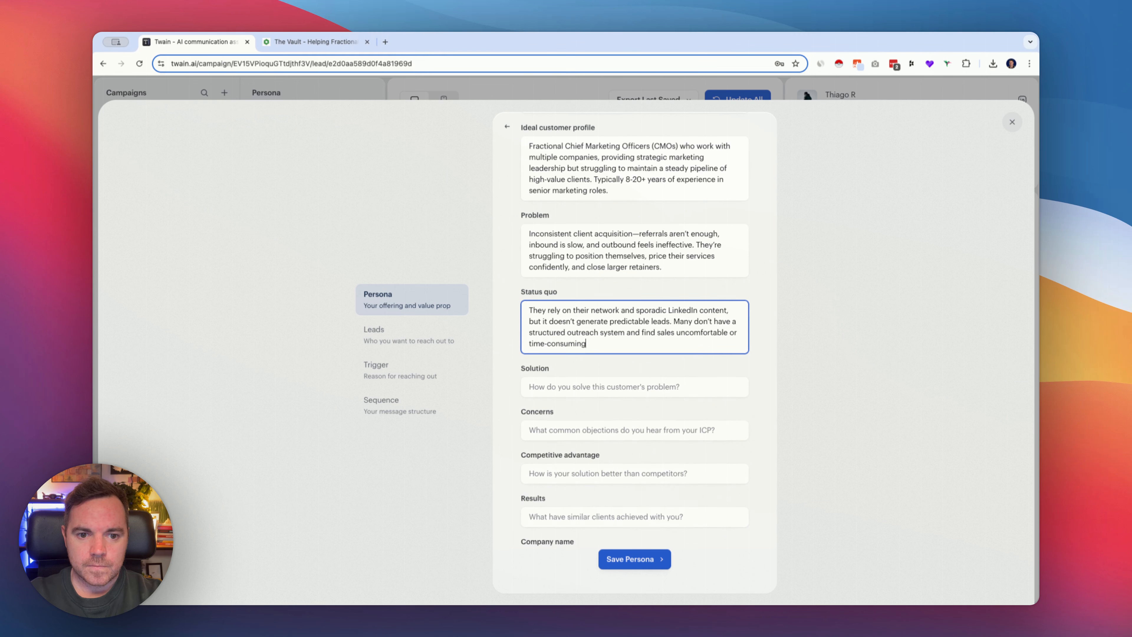
key(super+Tab)
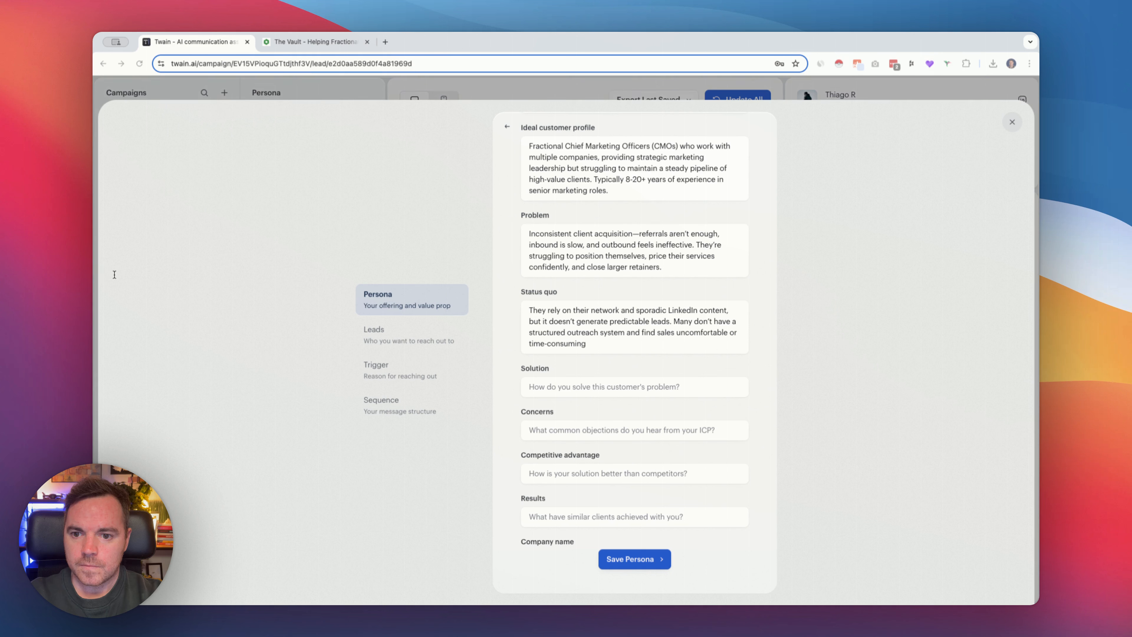
key(super+Tab)
click(590, 387)
text(A step-by-step system inside The Vault that provides outreach templates, pricing frameworks, sales meeting strategies, and positioning playbooks designed specifically for high-ticket consulting and retainers)
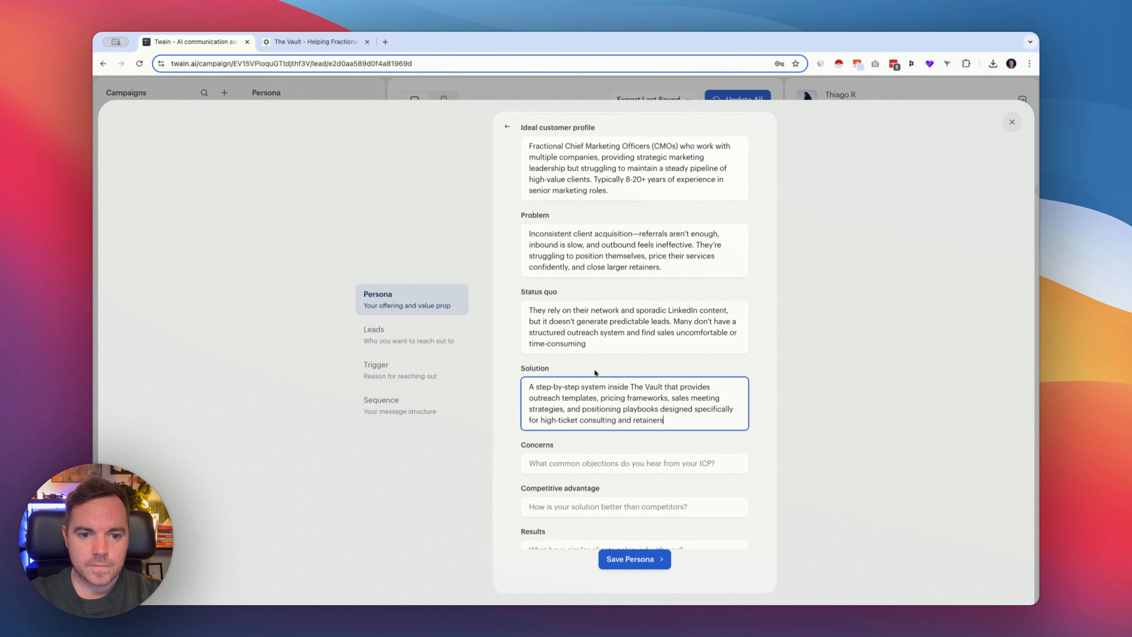
Fill in the concerns, beginning "They've experimented with outbound before", and the competitive advantage, beginning "The Vault is built from real-world consulting success".
scroll(583, 370, down, 2)
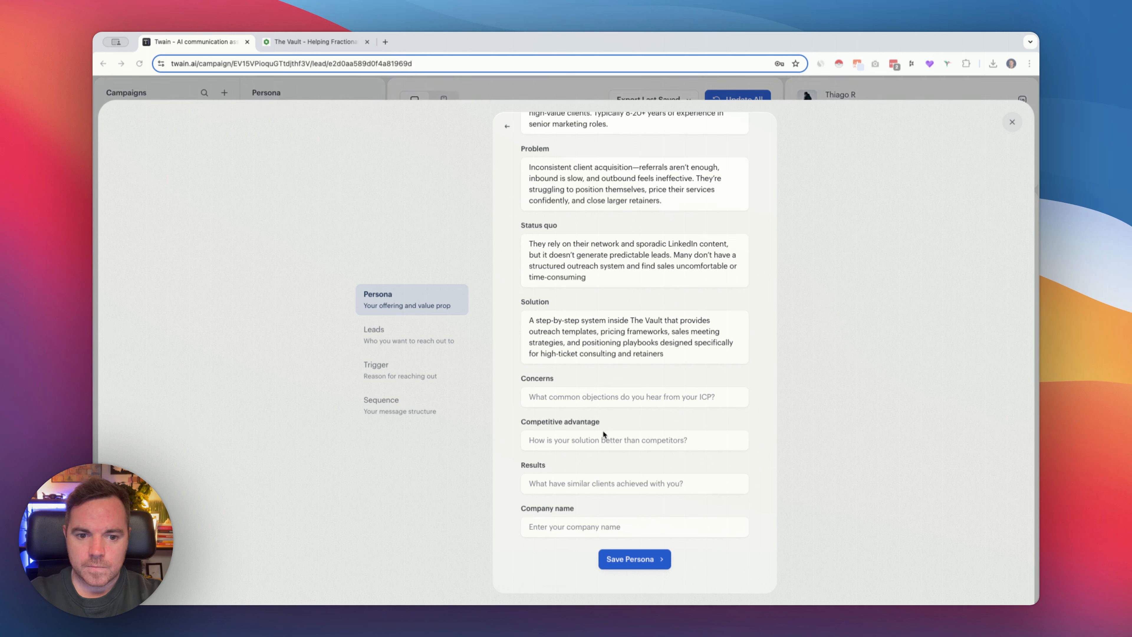
click(601, 397)
text(hey’ve experimented with outbound before, but it felt time-consuming, awkward, or ineffective. They worry about coming across as too salesy or wasting time on approaches that don’t convert.)
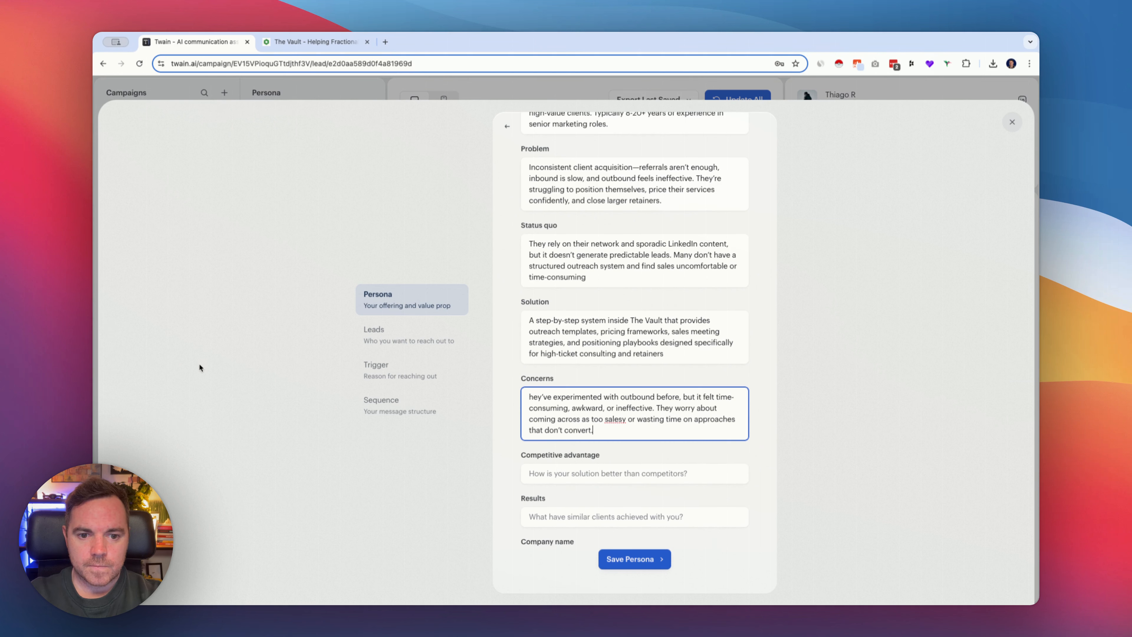
click(527, 394)
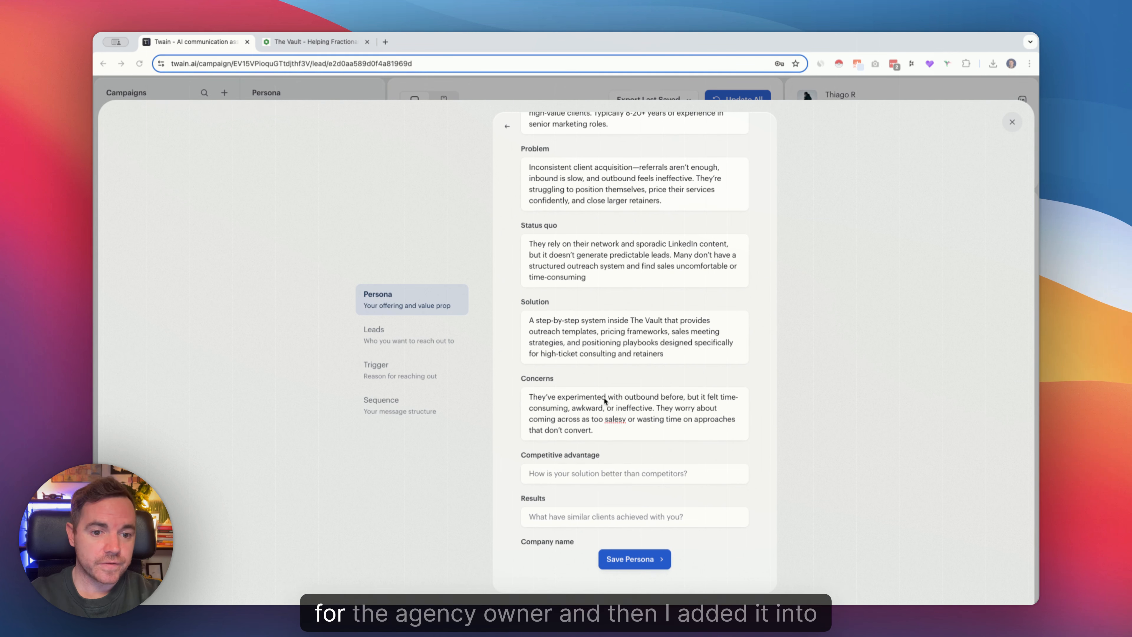
click(578, 473)
click(578, 474)
text(The Vault is built from real-world consulting success, combining proven outreach and sales strategies that Fractional CMOs can implement immediately—without feeling like a salesperson)
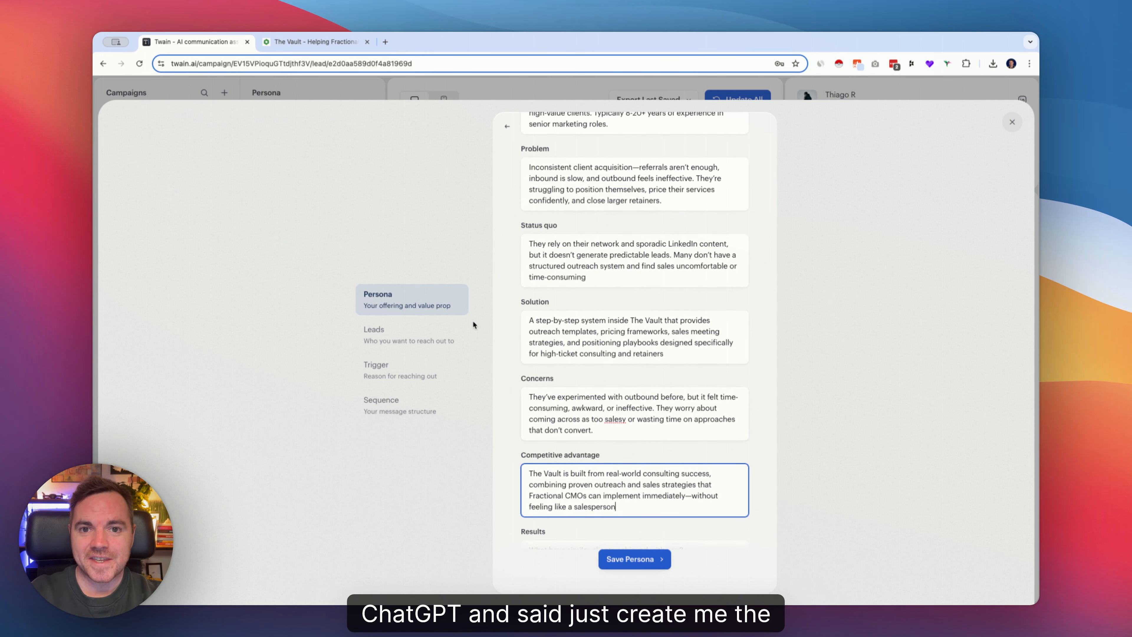
Fill in the results with the text beginning "Users build a consistent pipeline of ideal clients" and enter "The Vault." as the company name.
scroll(558, 249, up, 2)
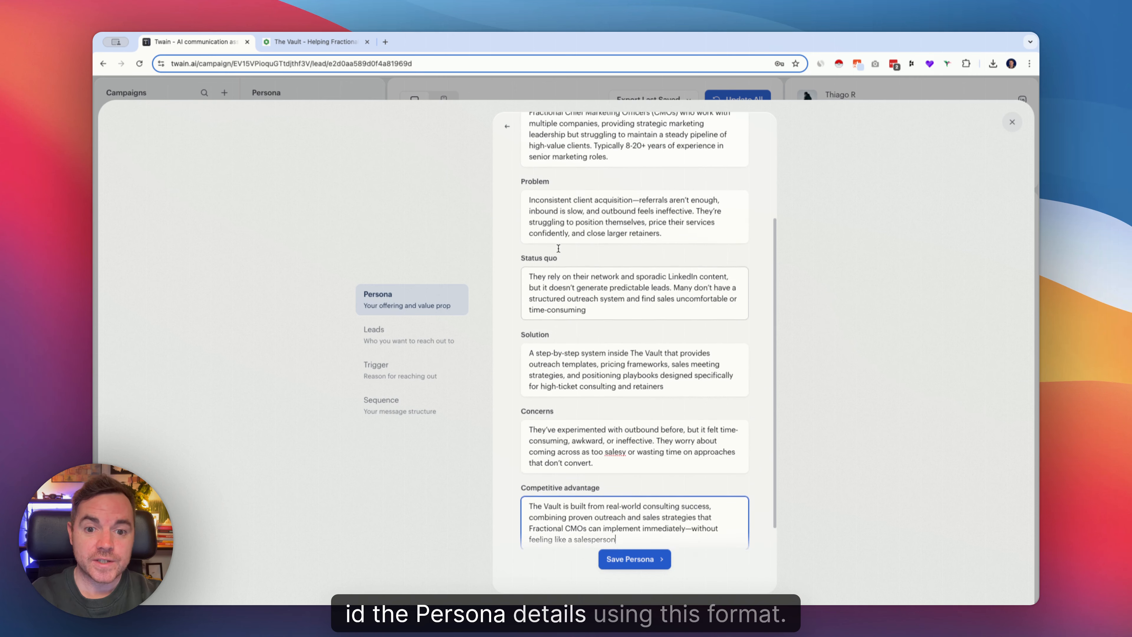
scroll(558, 248, up, 2)
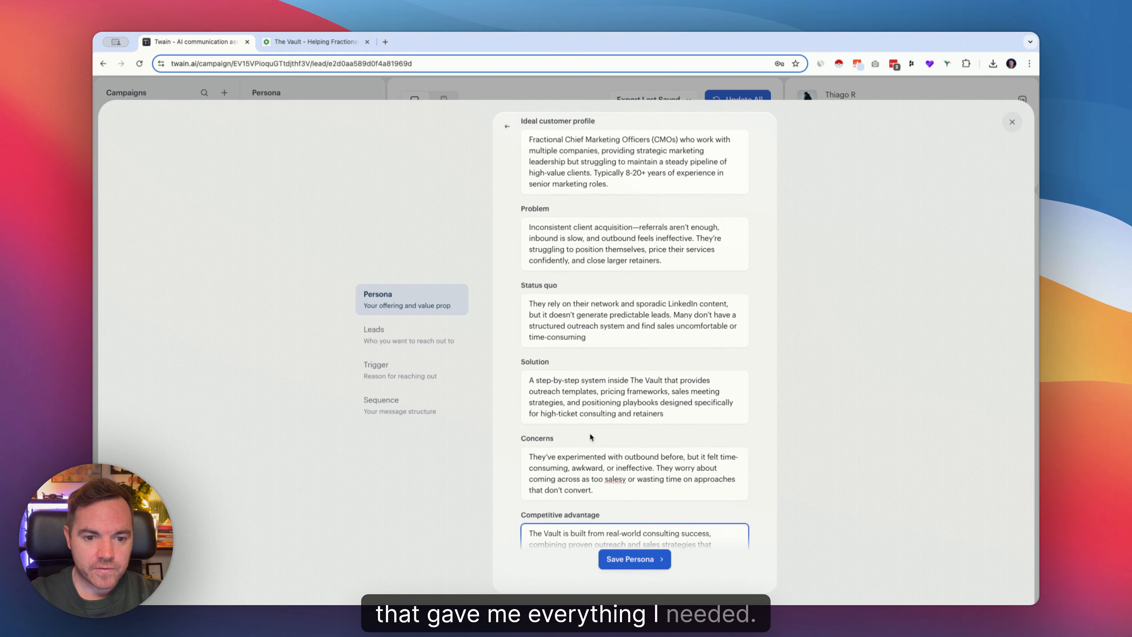
scroll(583, 455, down, 5)
click(565, 479)
text(Users build a consistent pipeline of ideal clients, increase retainer sizes, and position themselves as top-tier marketing strategists—eliminating revenue uncertainty and allowing them to focus on high-value work instead of constant prospecting)
scroll(562, 520, down, 2)
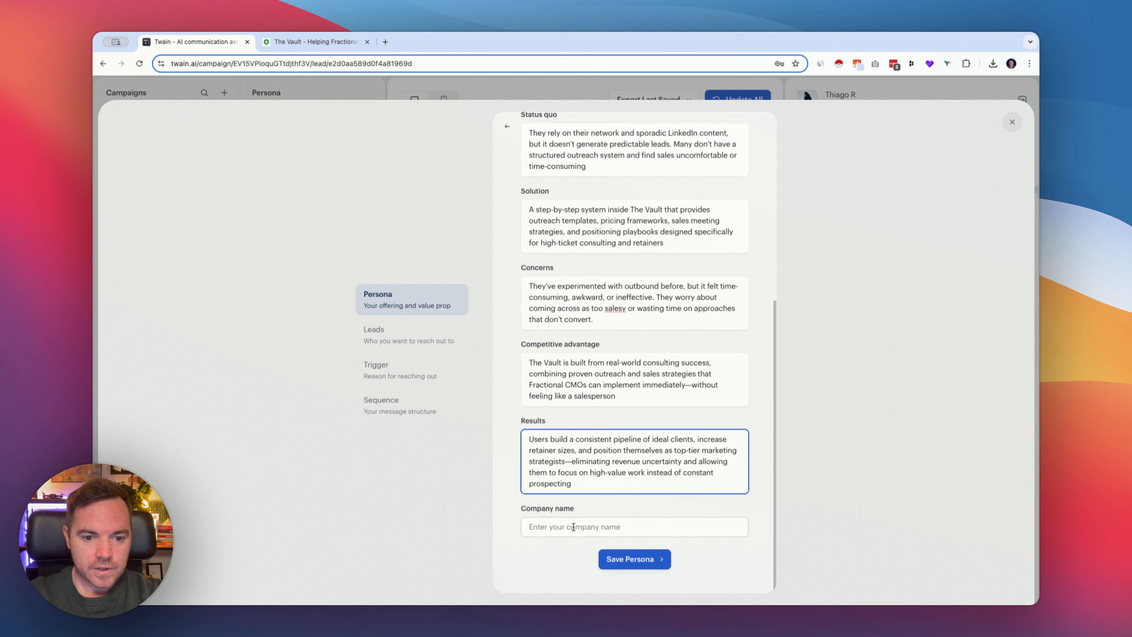
click(562, 522)
text(The Vault.)
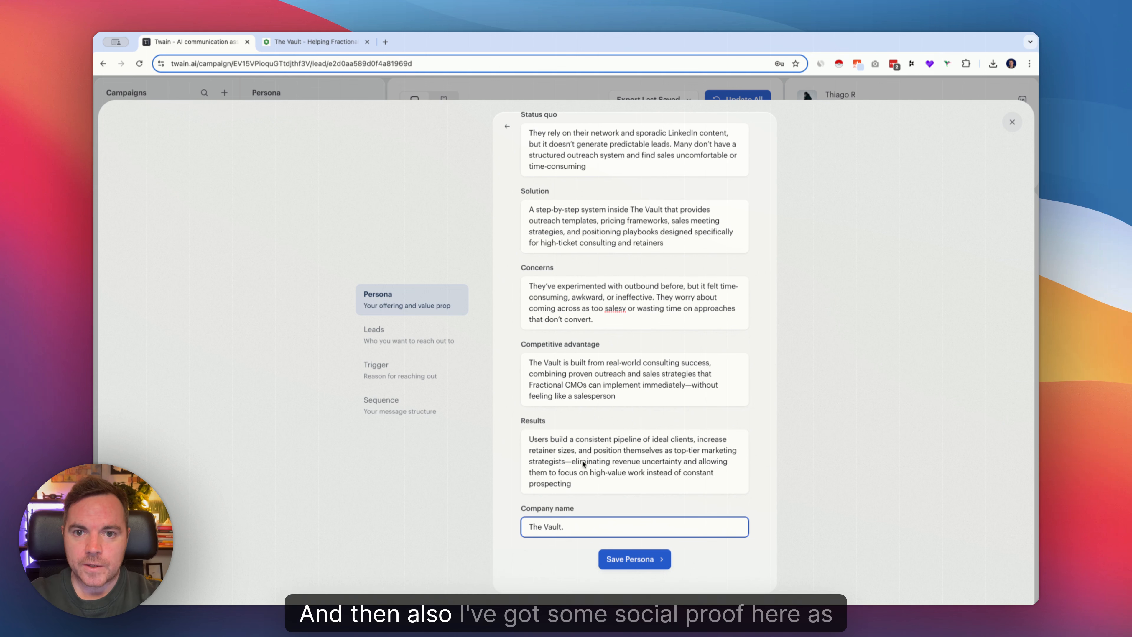
Copy "25X ROI after getting two (closed won) discovery meetings" from The Vault website's testimonial and insert it as the first sentence of the persona's results.
click(323, 45)
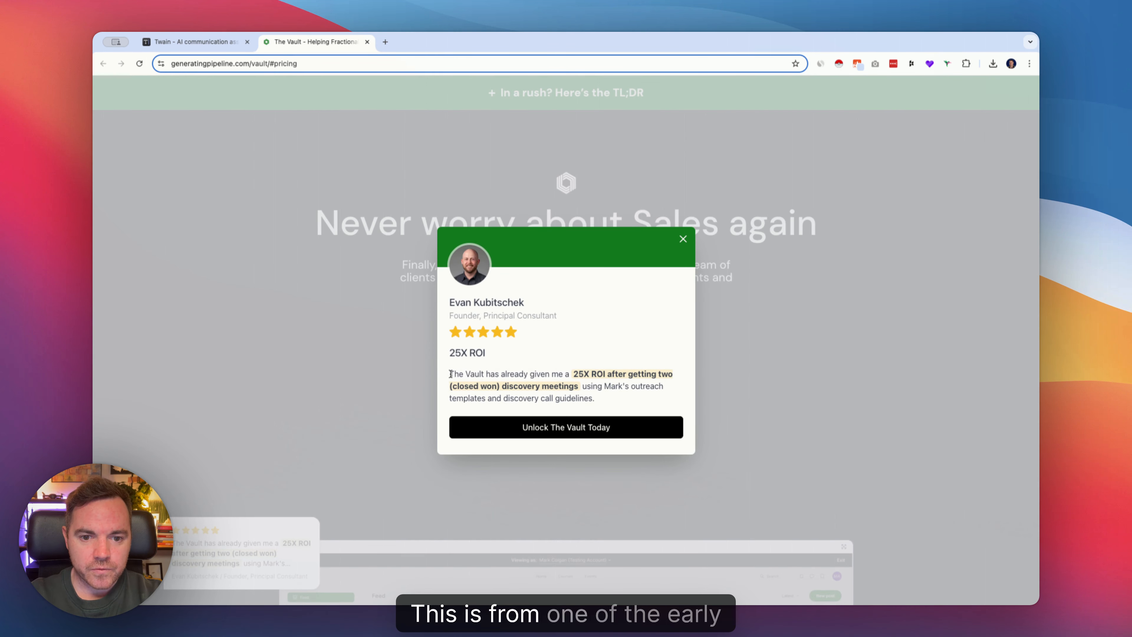
drag(450, 373, 563, 383)
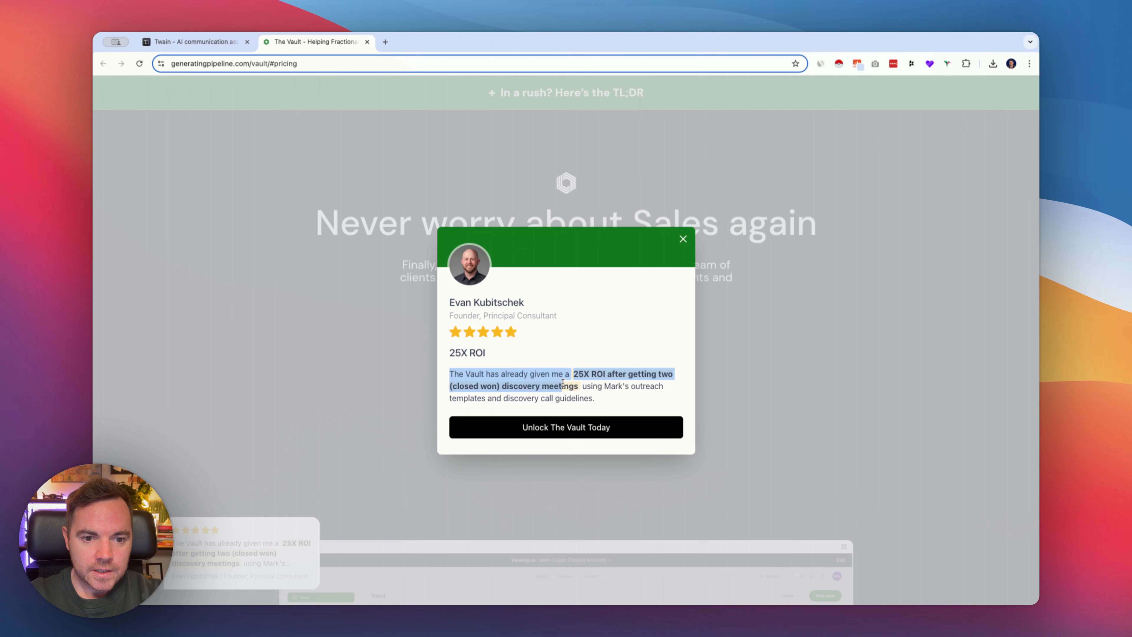
click(579, 390)
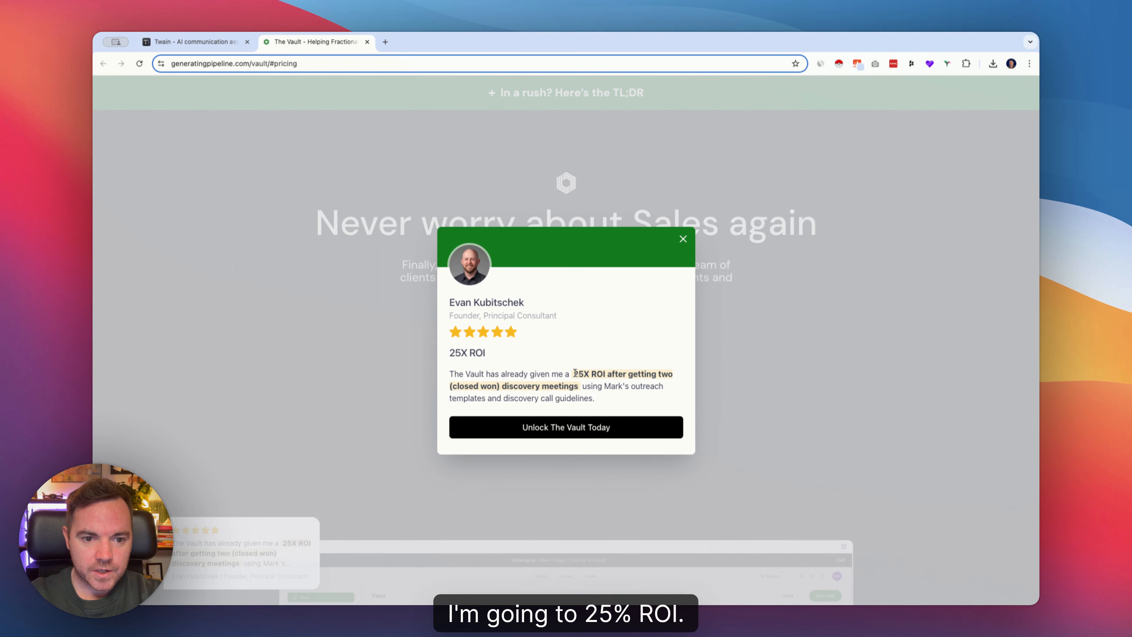
drag(574, 373, 579, 386)
key(super+c)
click(192, 42)
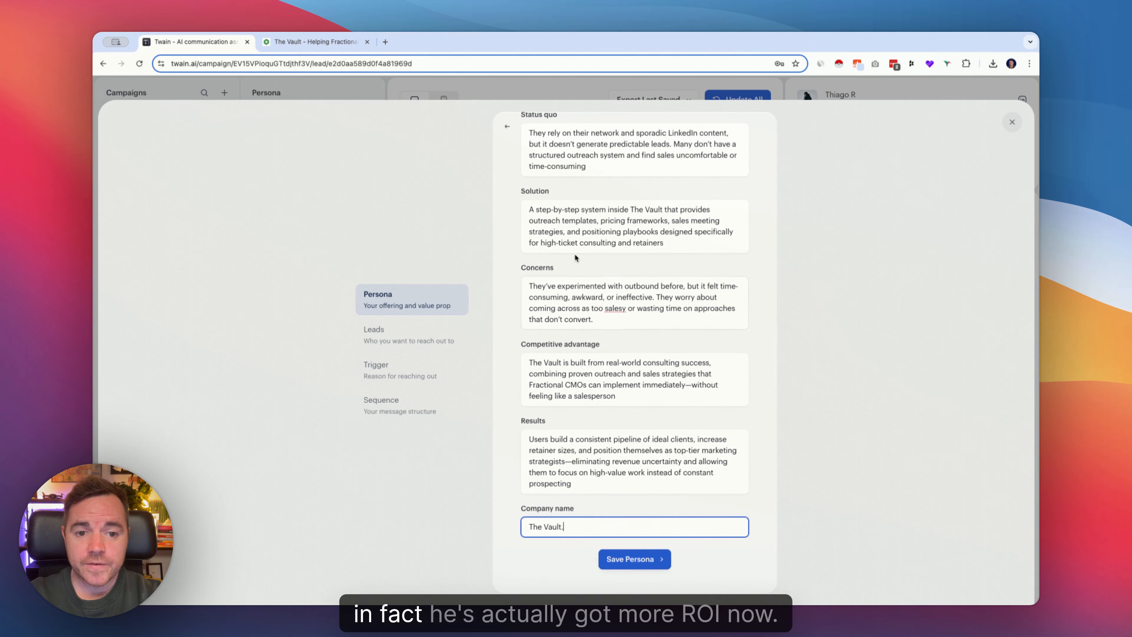
click(529, 438)
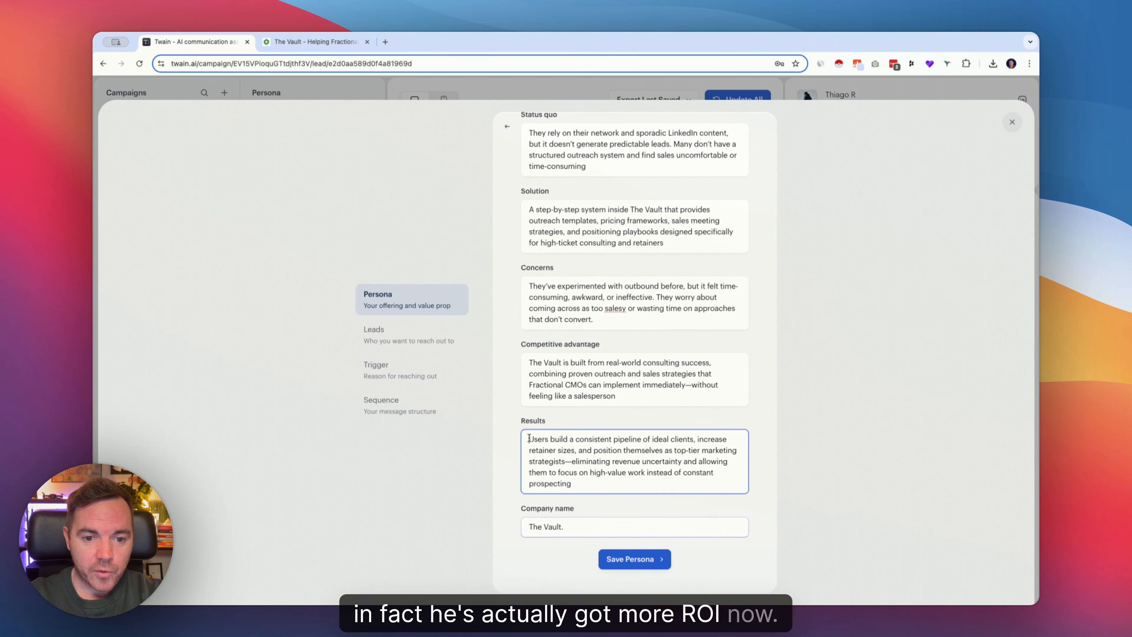
key(super+v)
text(.)
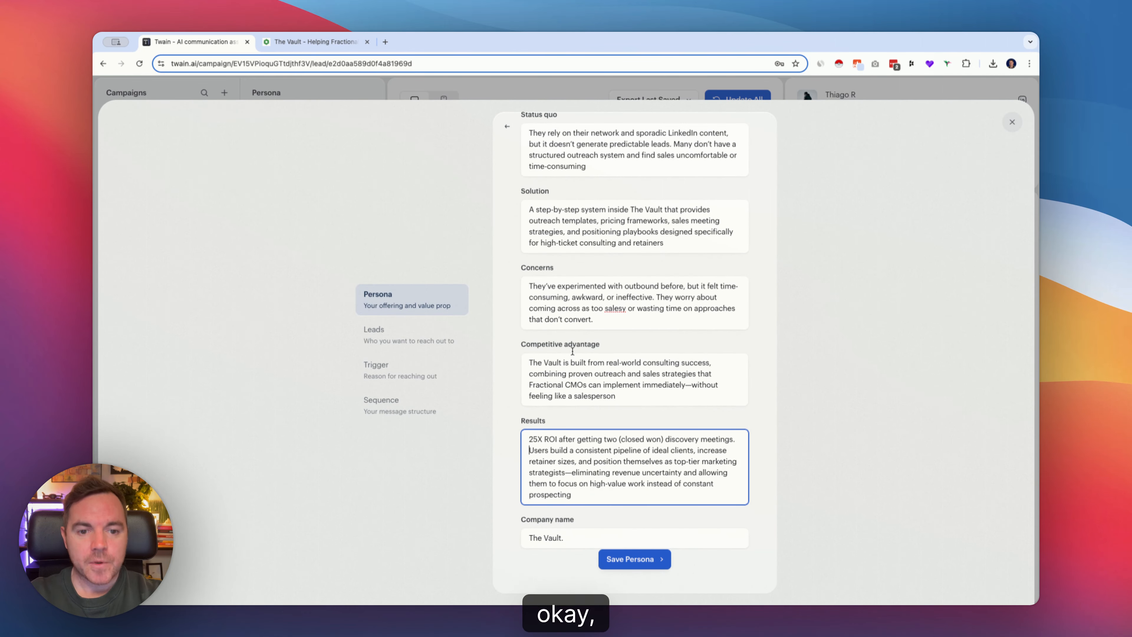
Review the completed Fractional CMO persona form and save the persona.
scroll(577, 333, up, 7)
scroll(586, 252, down, 7)
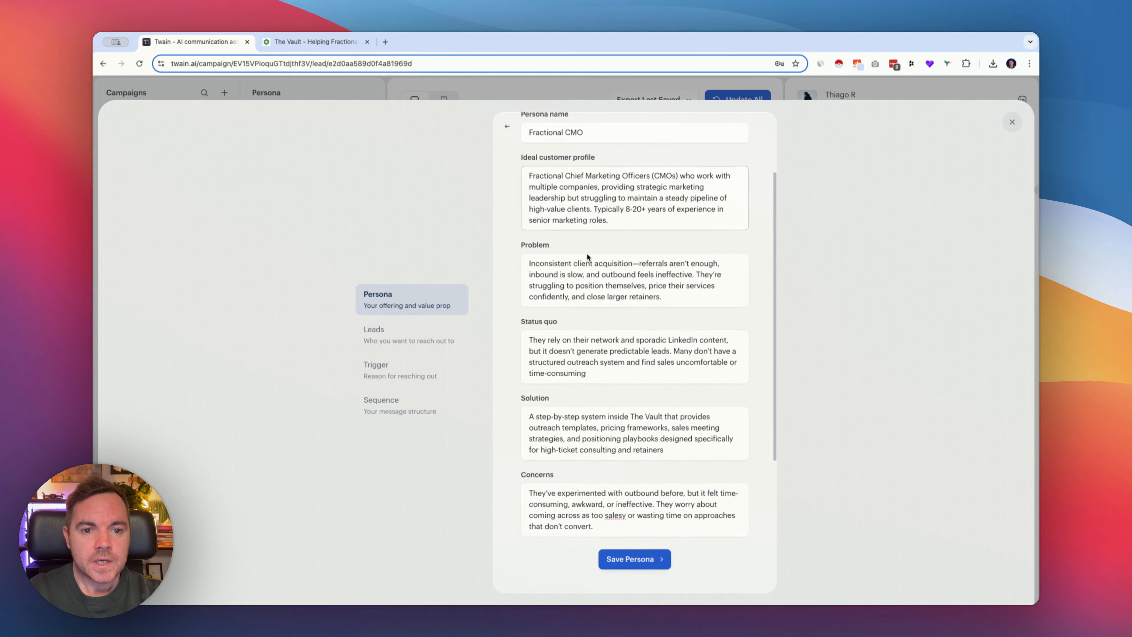
click(632, 558)
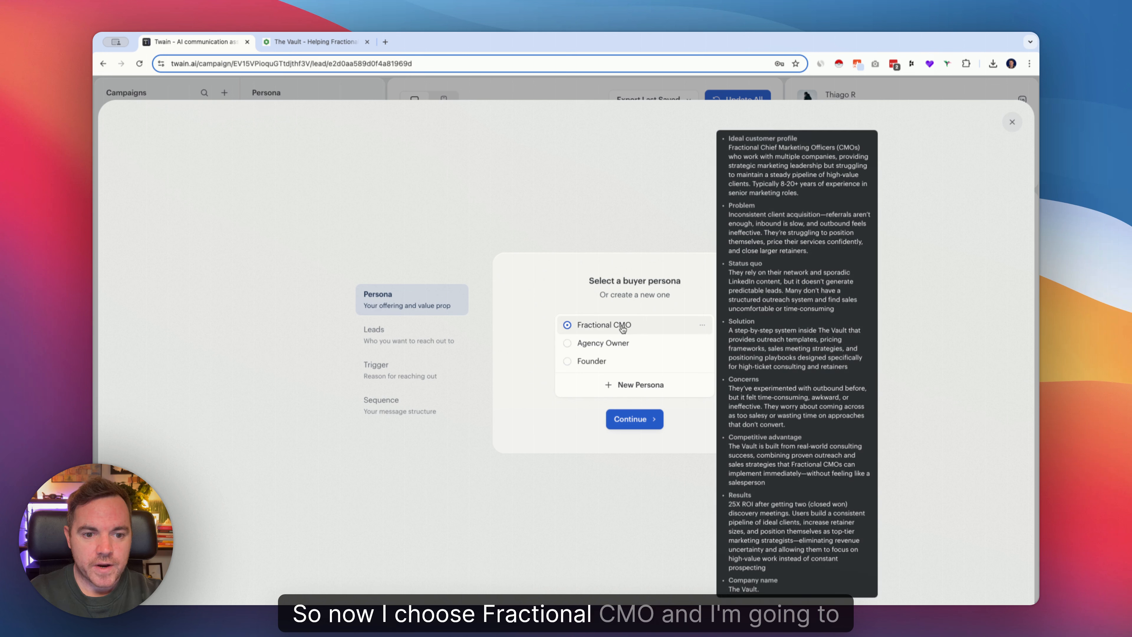
Continue with the Fractional CMO persona and upload Fractional CMO.csv from Downloads as the campaign's lead list.
click(652, 421)
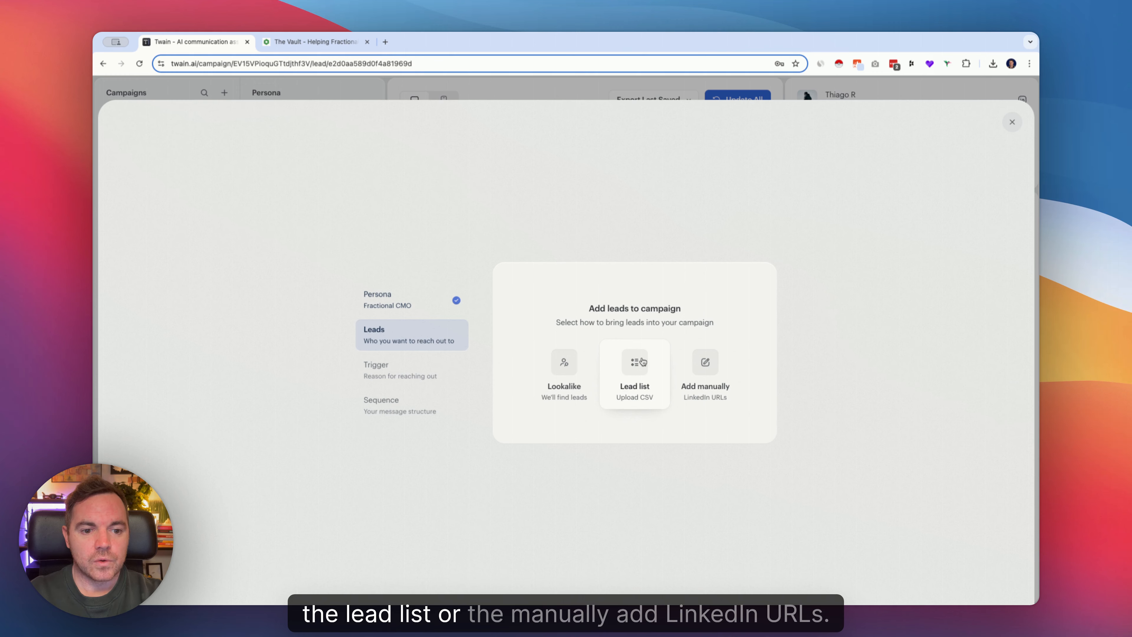
click(708, 362)
click(634, 306)
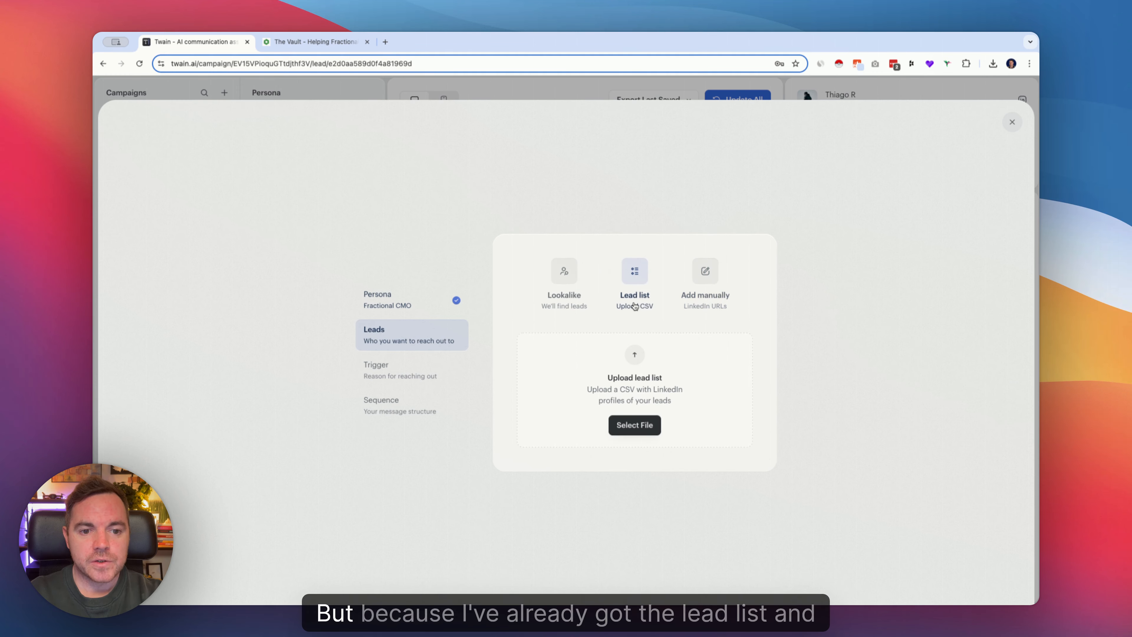
click(637, 427)
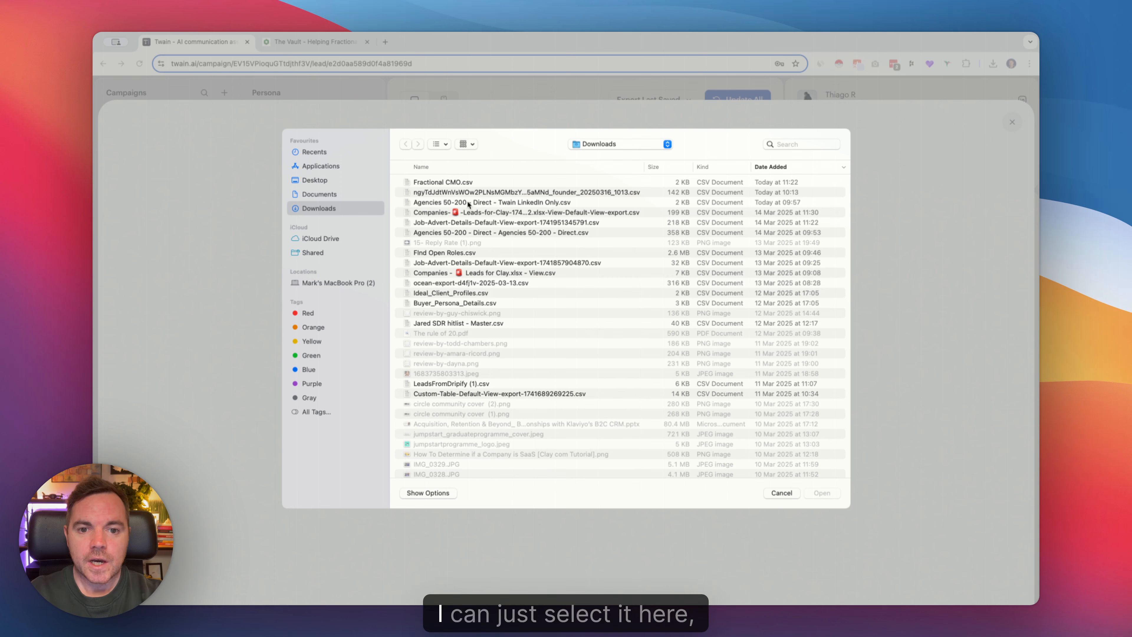
click(448, 183)
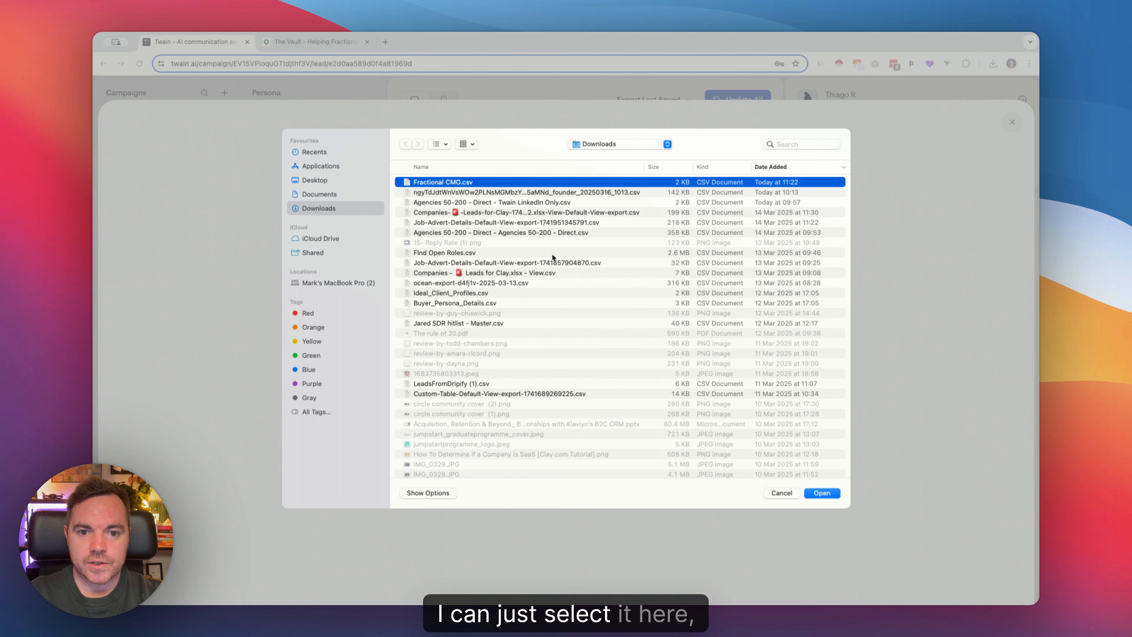
click(821, 492)
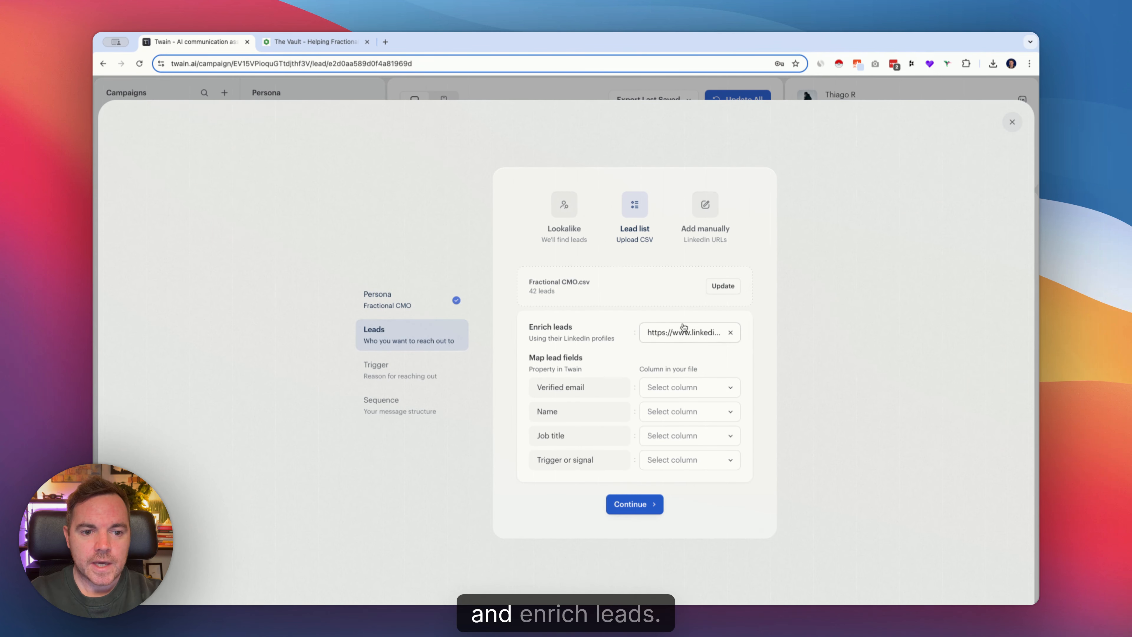
Check the LinkedIn profile column selected for enriching the leads and proceed with the uploaded list.
click(709, 337)
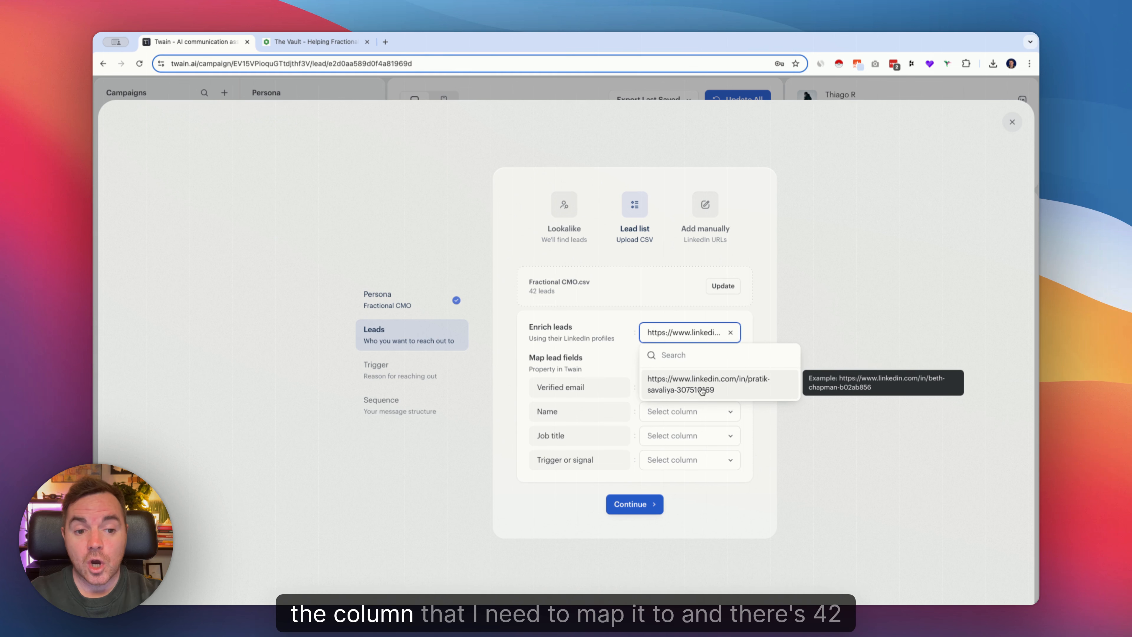
click(617, 334)
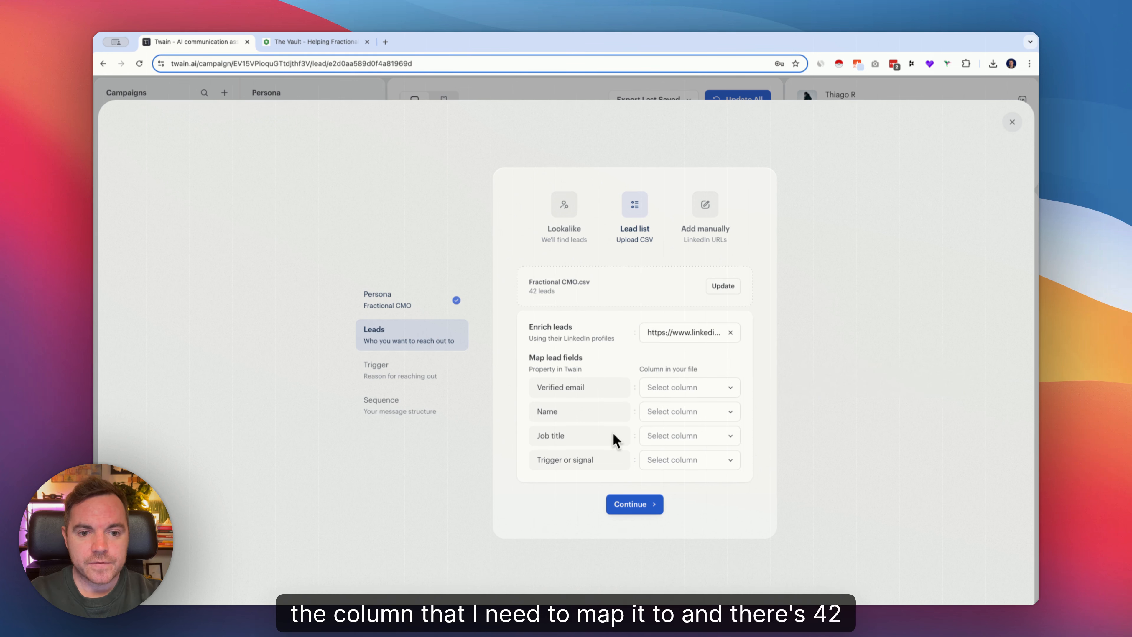
click(632, 504)
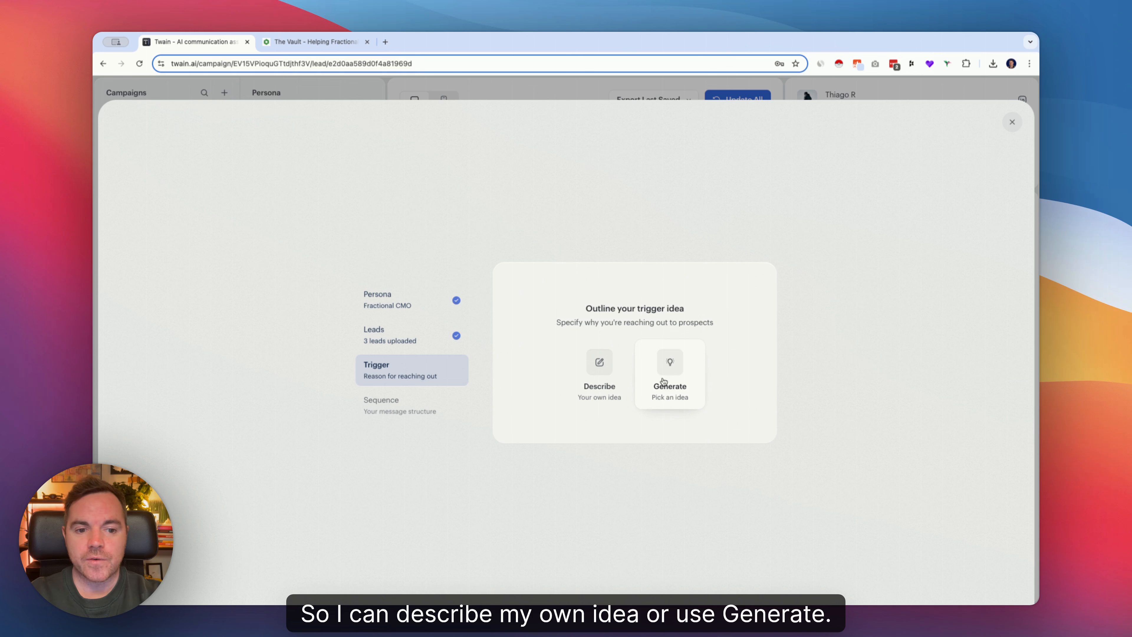
Generate trigger ideas and choose the invitation to an exclusive webinar showcasing step-by-step outreach strategies.
click(667, 362)
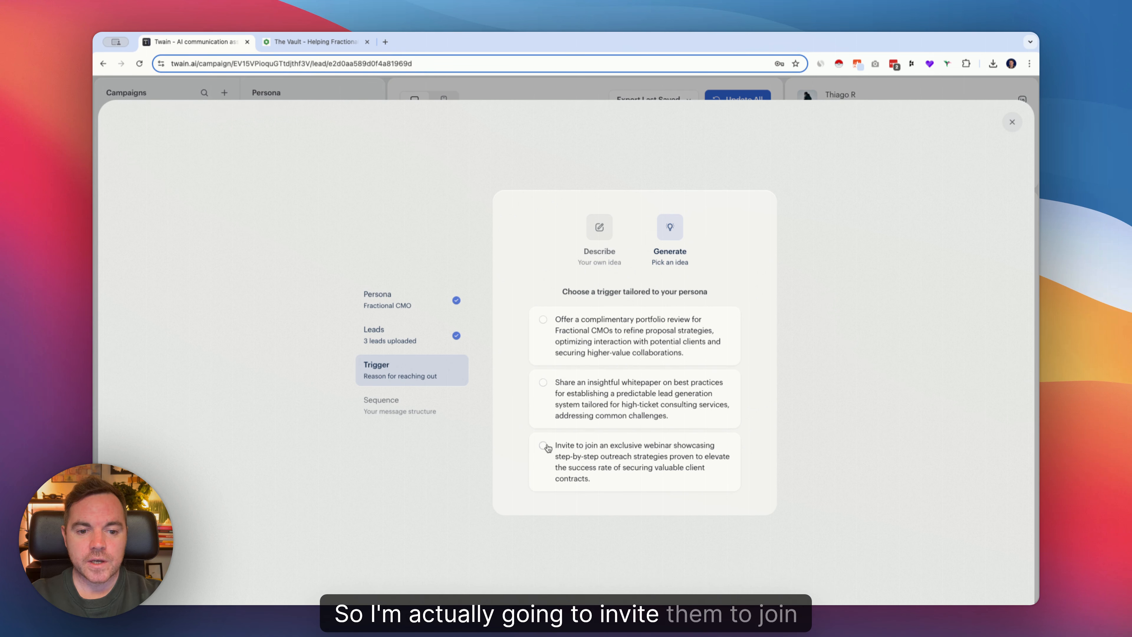
click(544, 446)
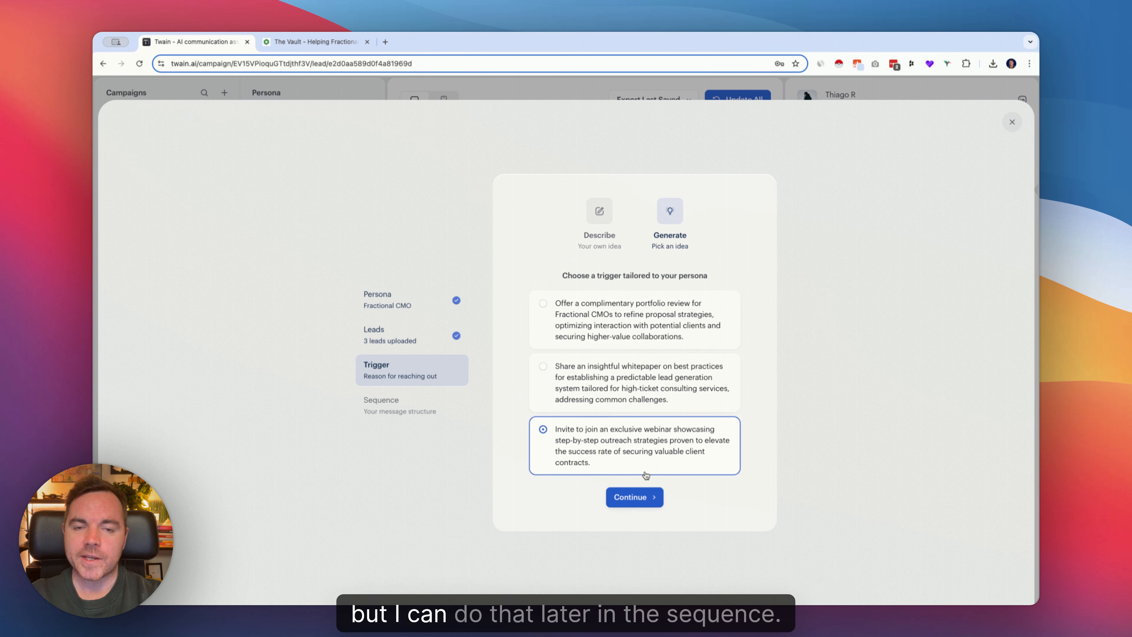
click(635, 496)
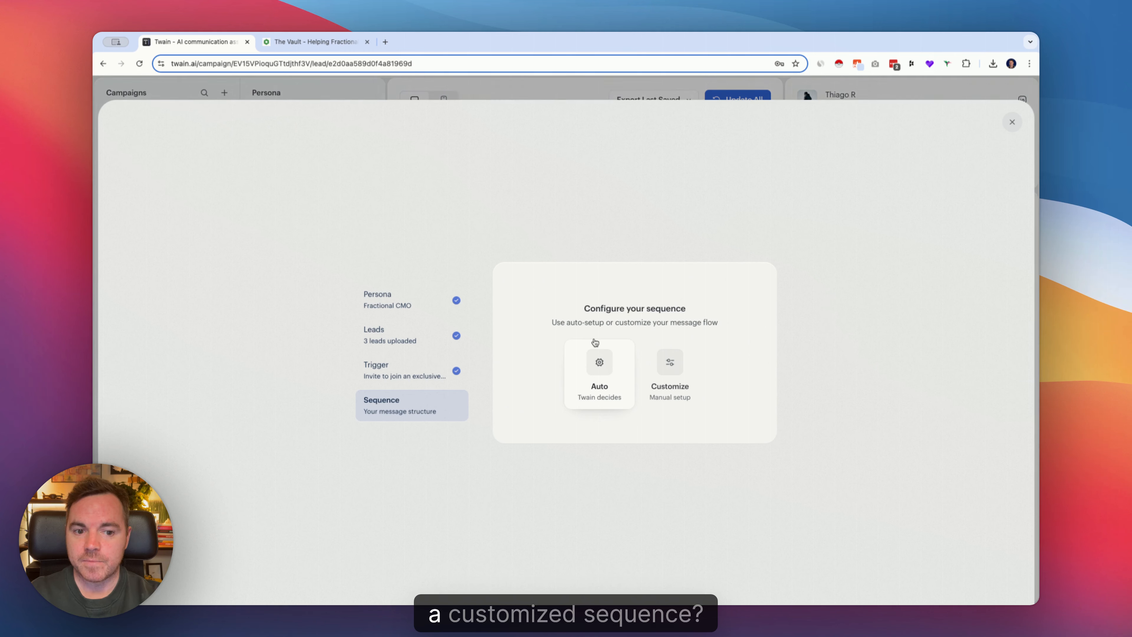
Look at the manual sequence setup, then choose the automatic one with both email and LinkedIn and create the campaign.
click(669, 360)
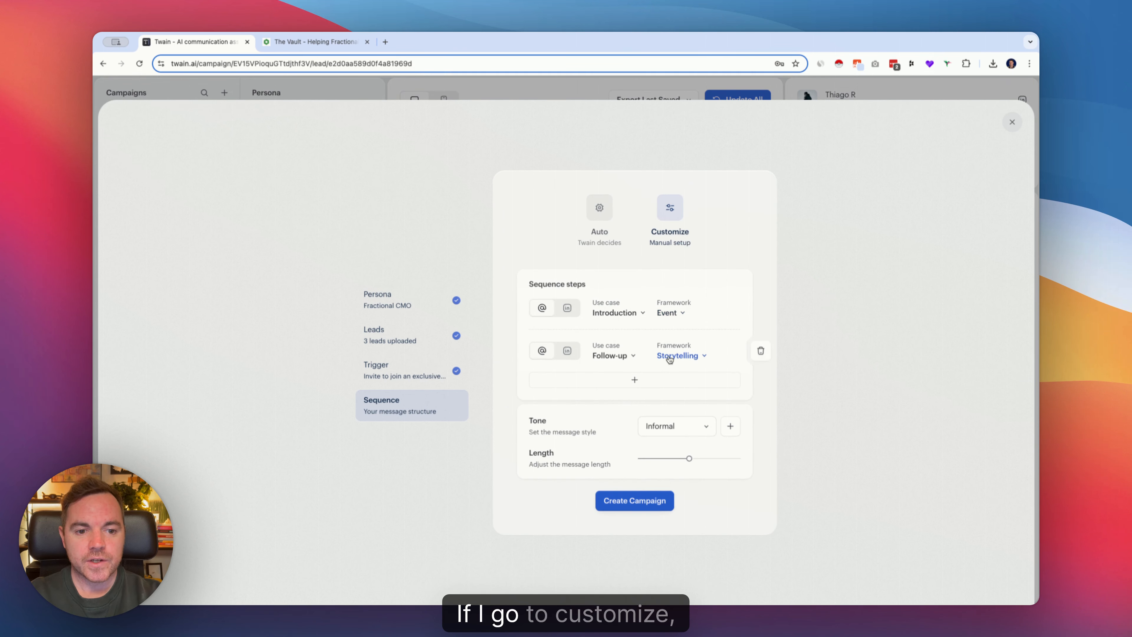
click(633, 379)
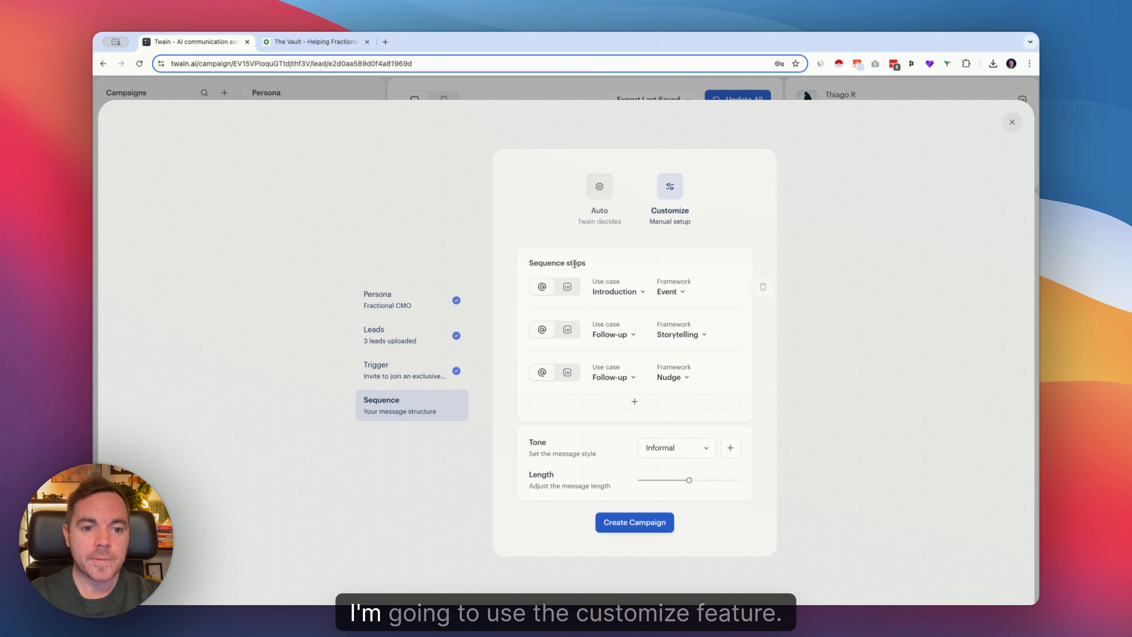
click(599, 197)
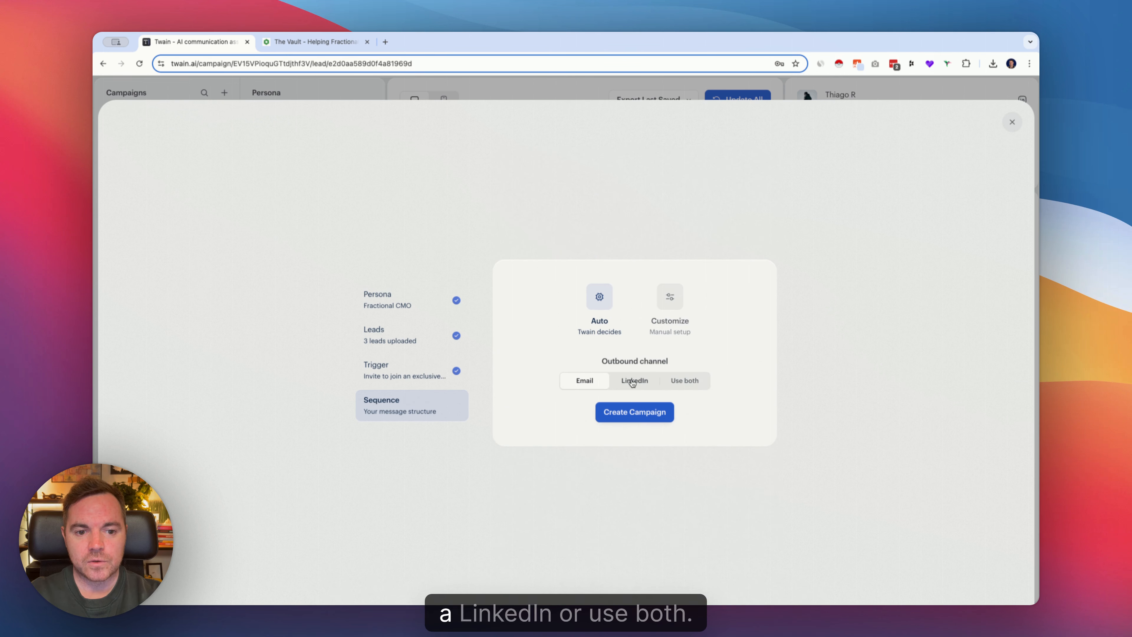
click(666, 381)
click(626, 416)
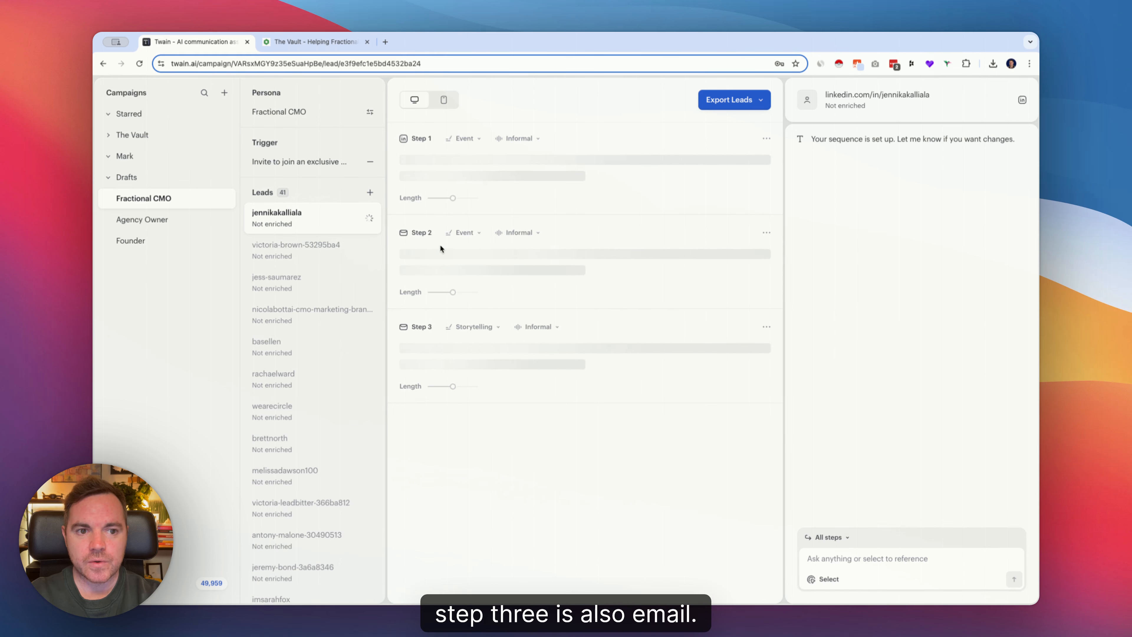
Reword the trigger's ending to "walking through how to structure a discovery call and follow up to close more deals and feel confident" and update the sequence.
click(319, 163)
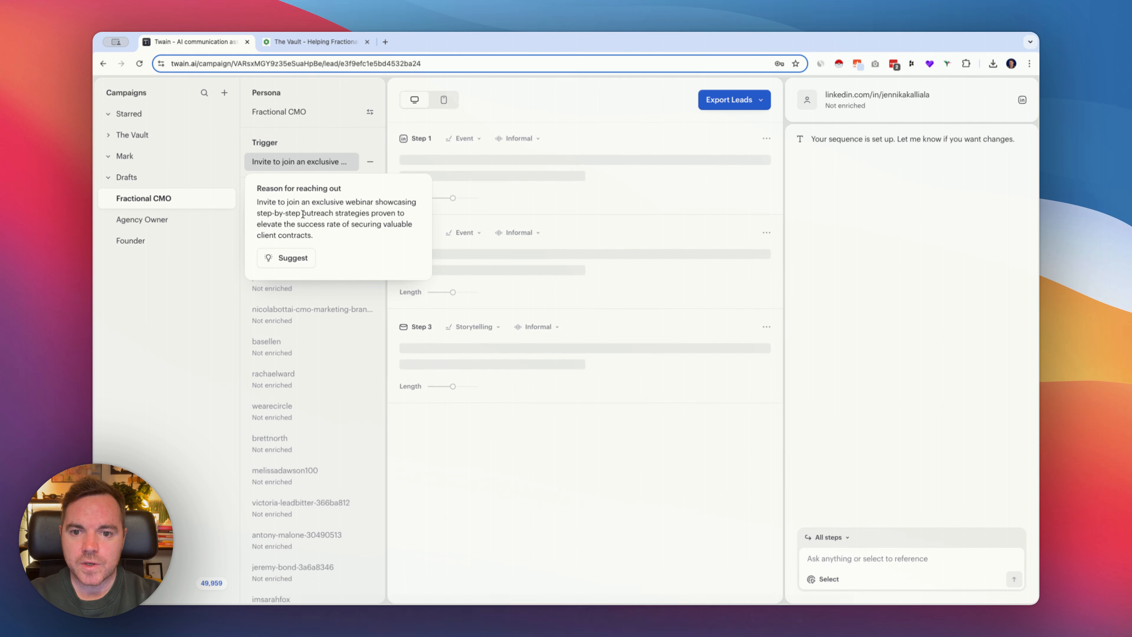
click(339, 213)
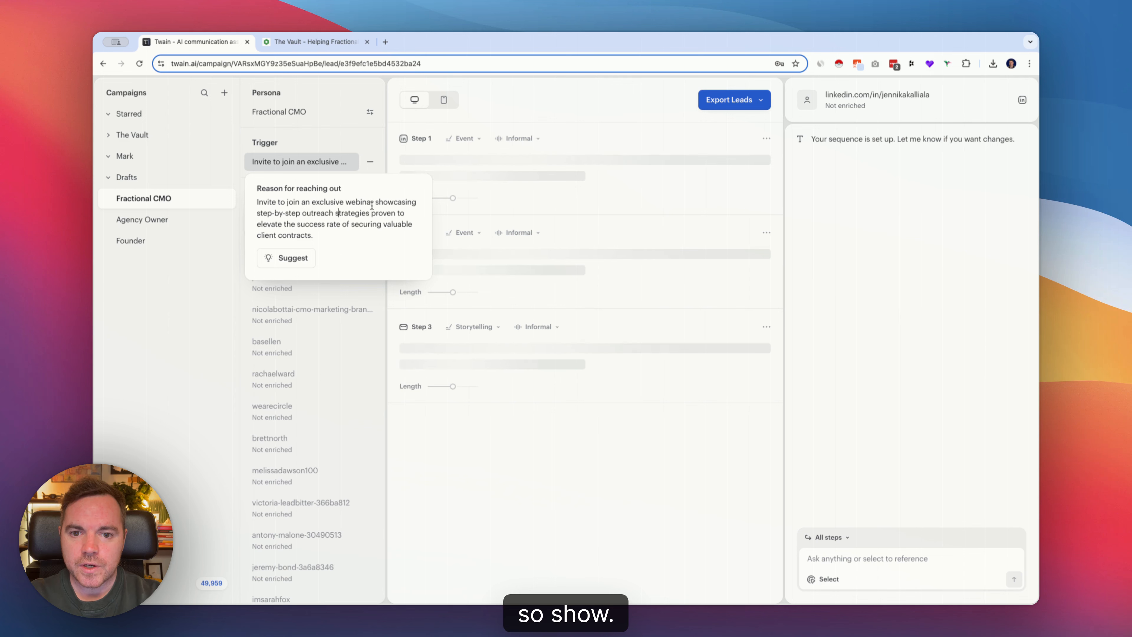
drag(375, 201, 359, 235)
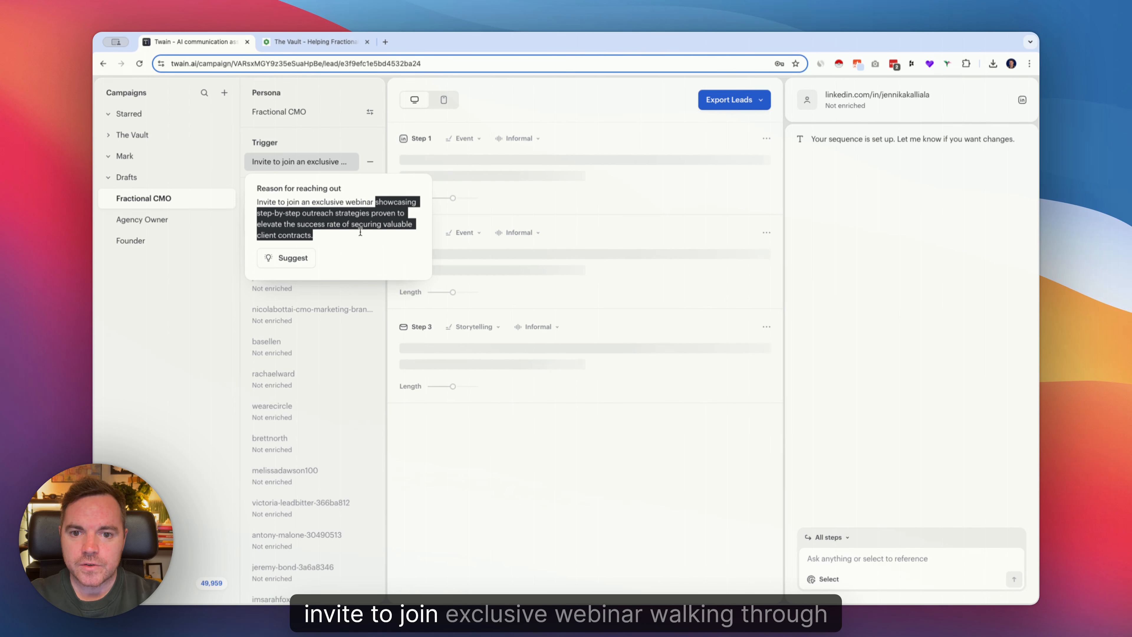
text(walki)
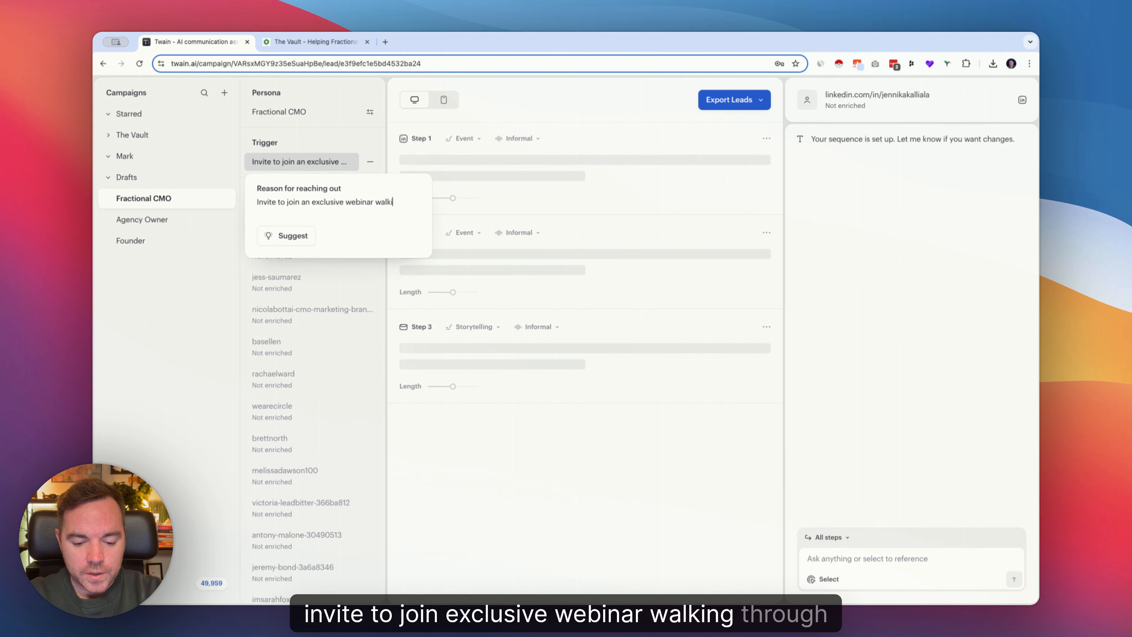
text(ng through how to)
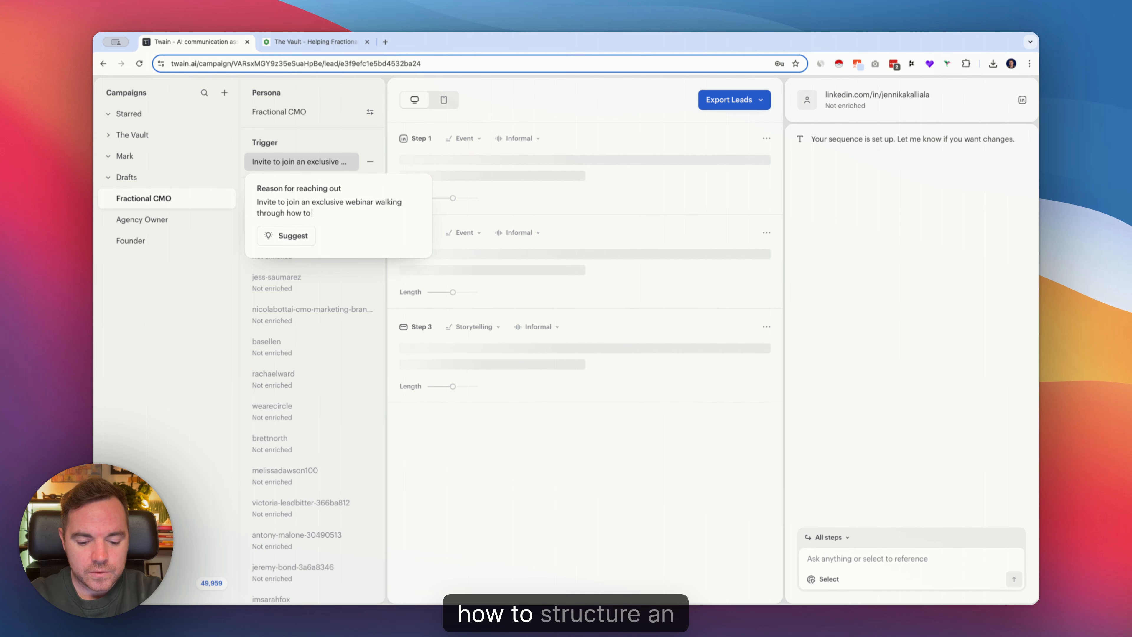
text( structure an)
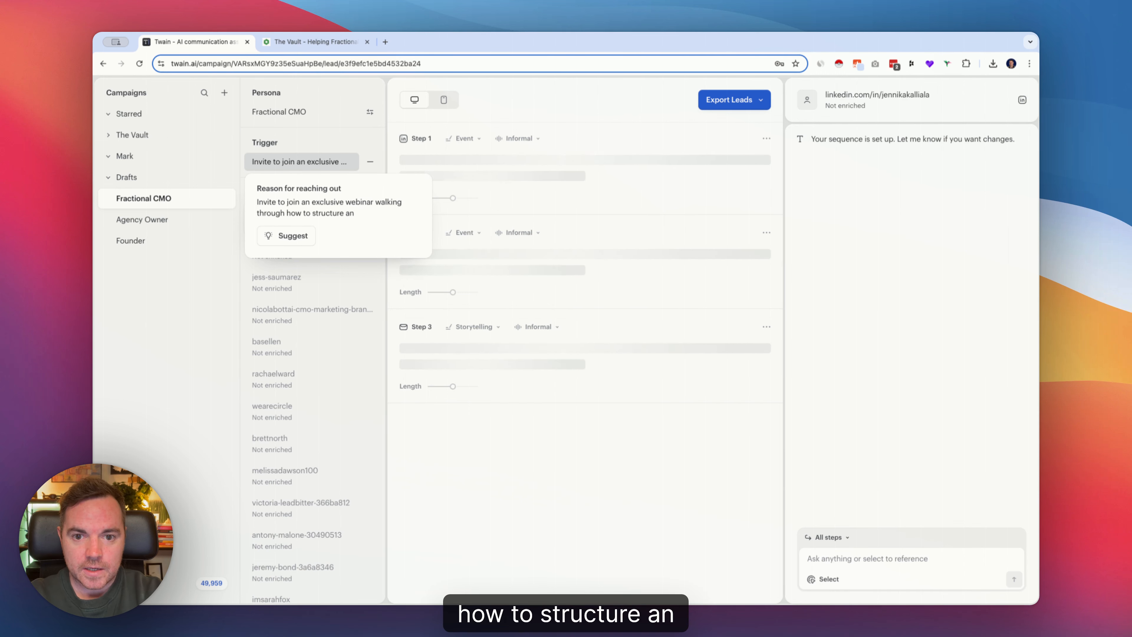
key(BackSpace)
text(discover)
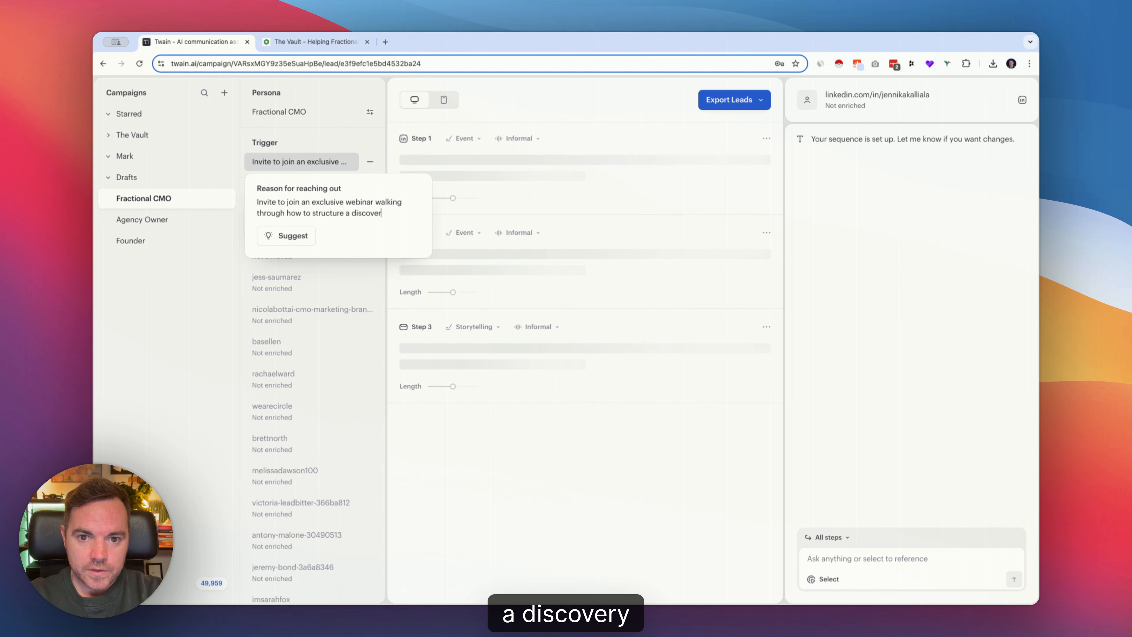
text(y call and f)
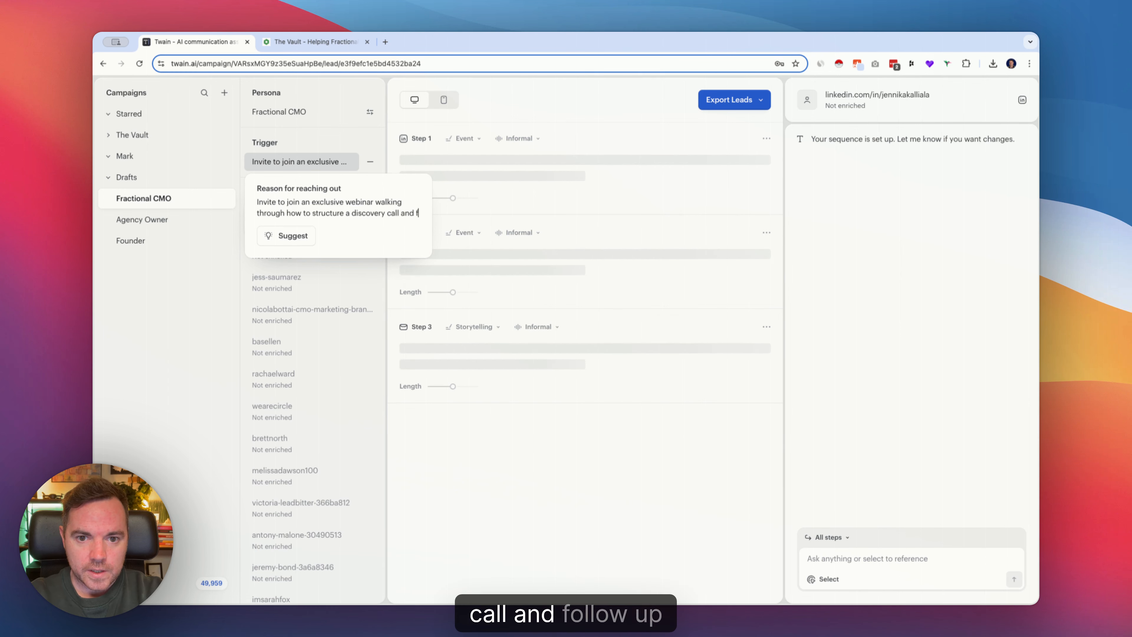
text(ollow up)
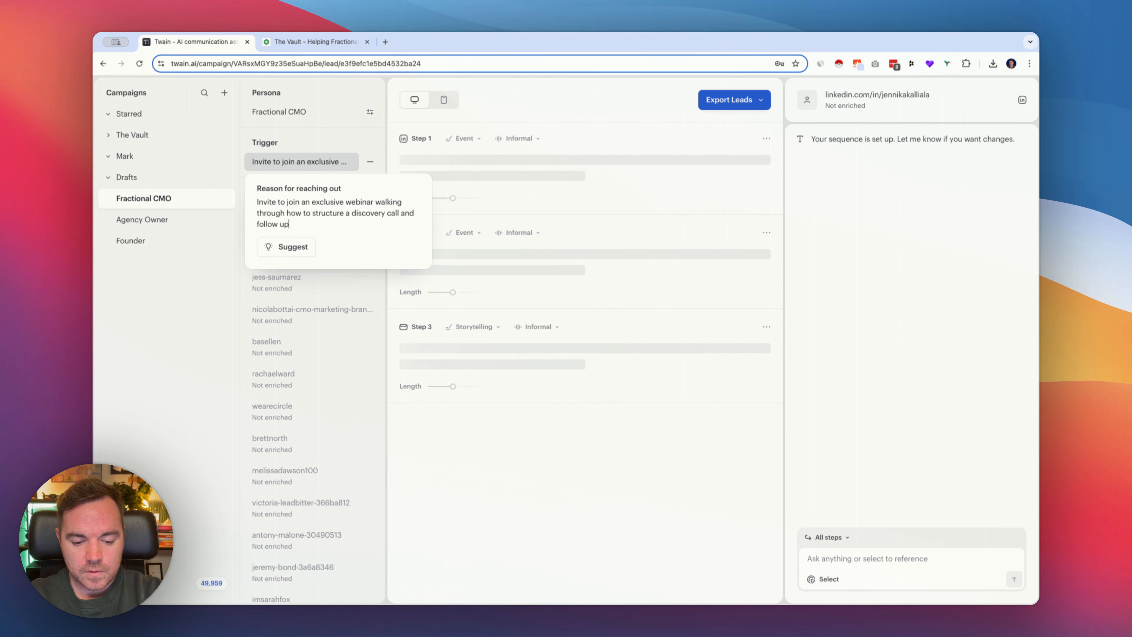
text( to close more deals and)
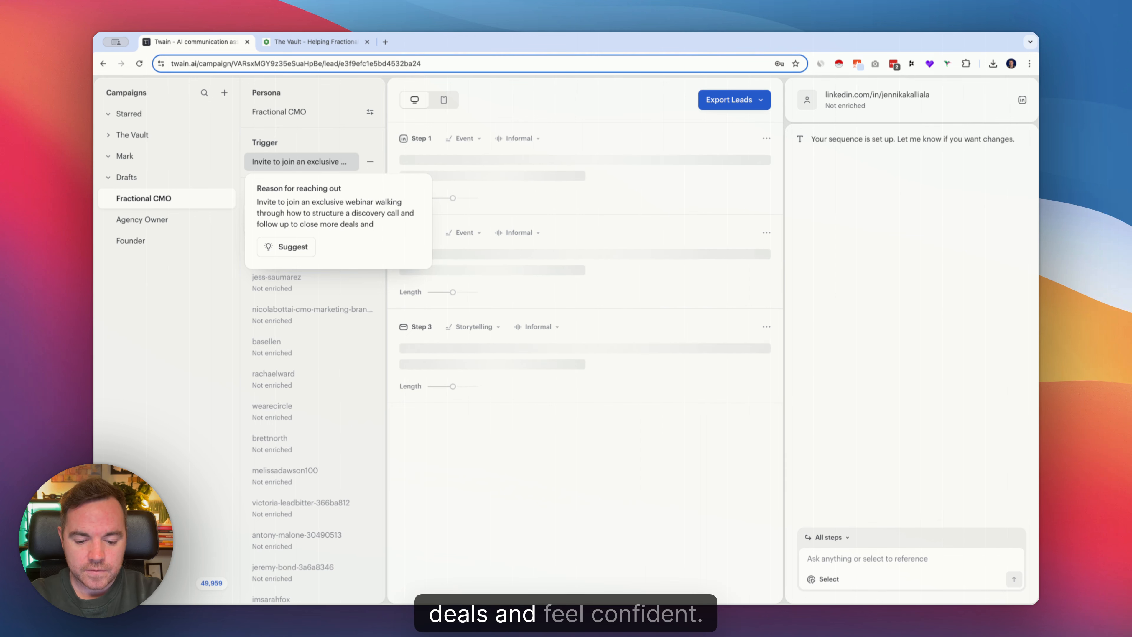
text( feel confident,)
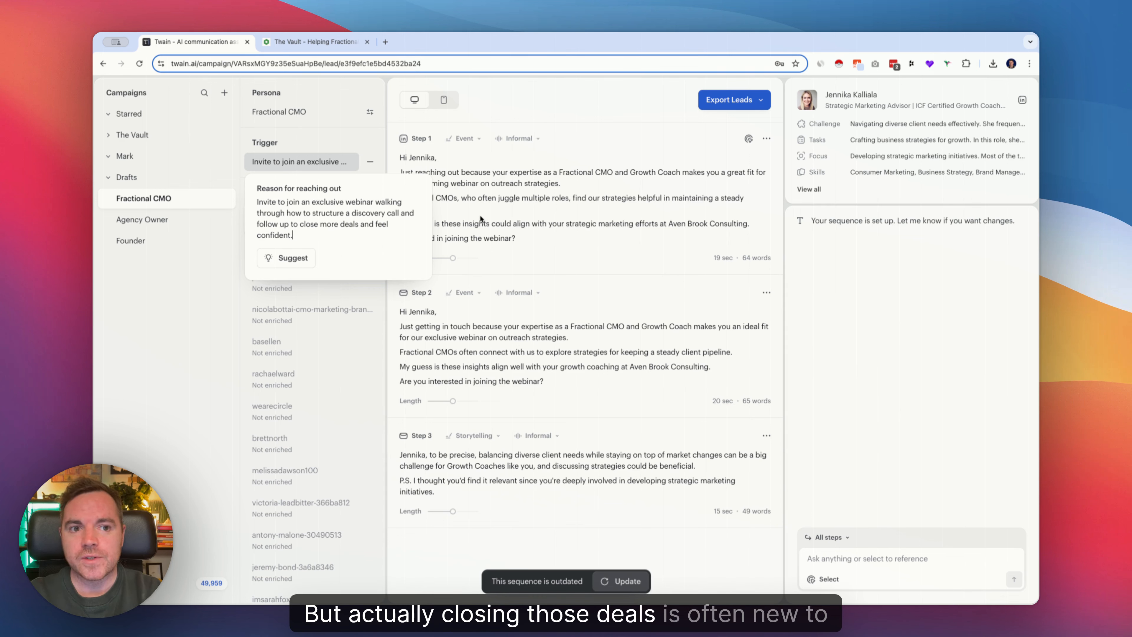
click(480, 219)
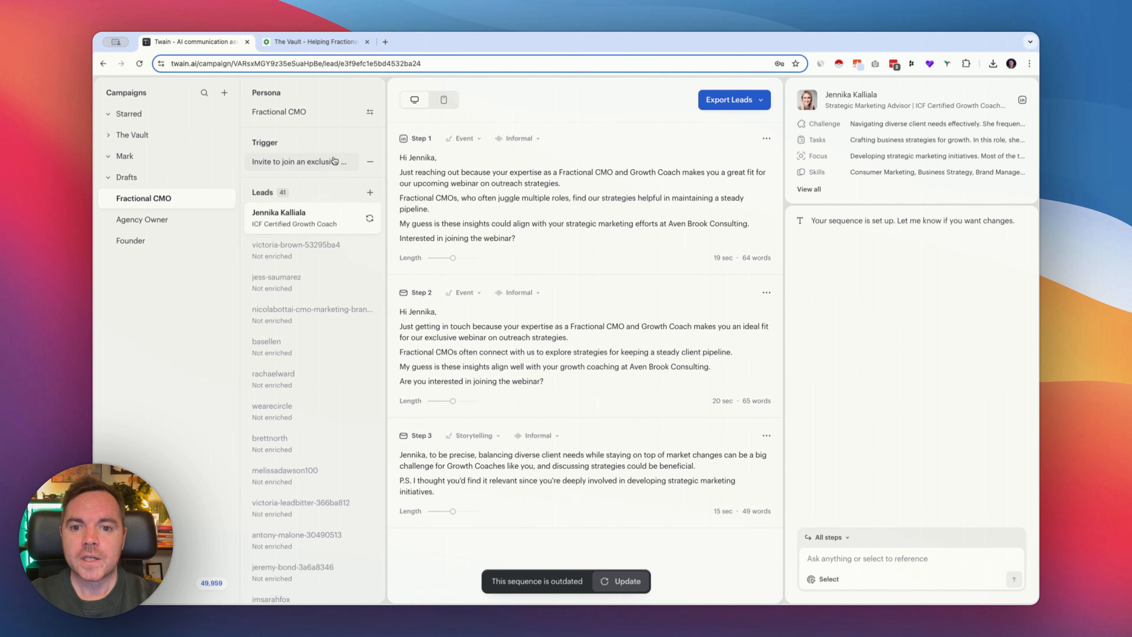
click(621, 581)
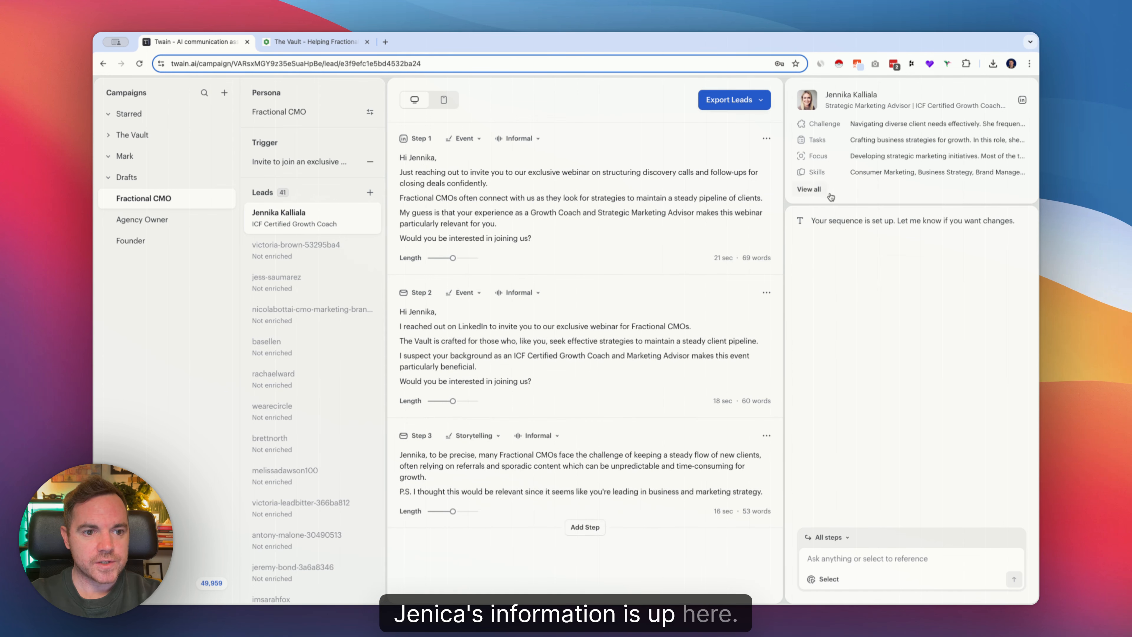
Show all of the first lead's enriched details and read through the step 1 message.
click(808, 189)
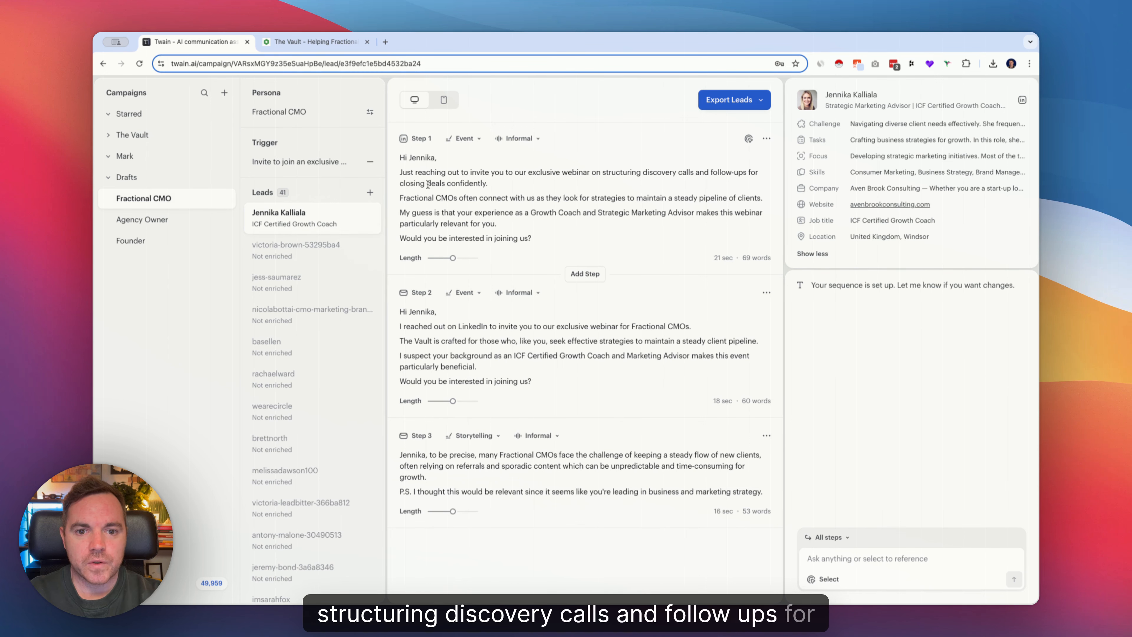
drag(428, 184, 488, 184)
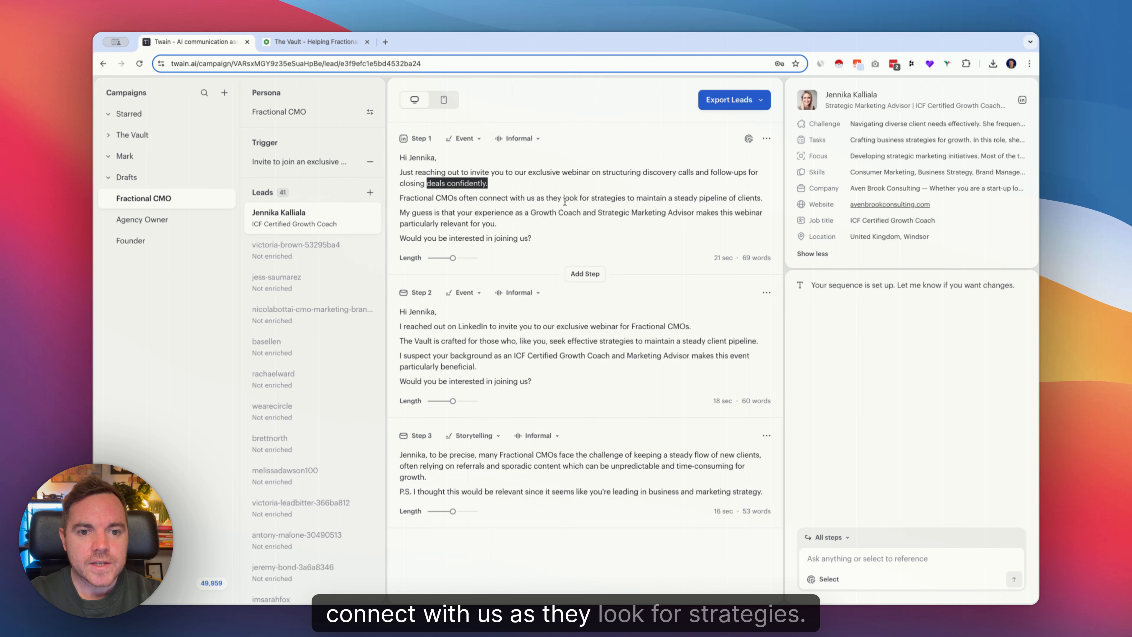
click(452, 241)
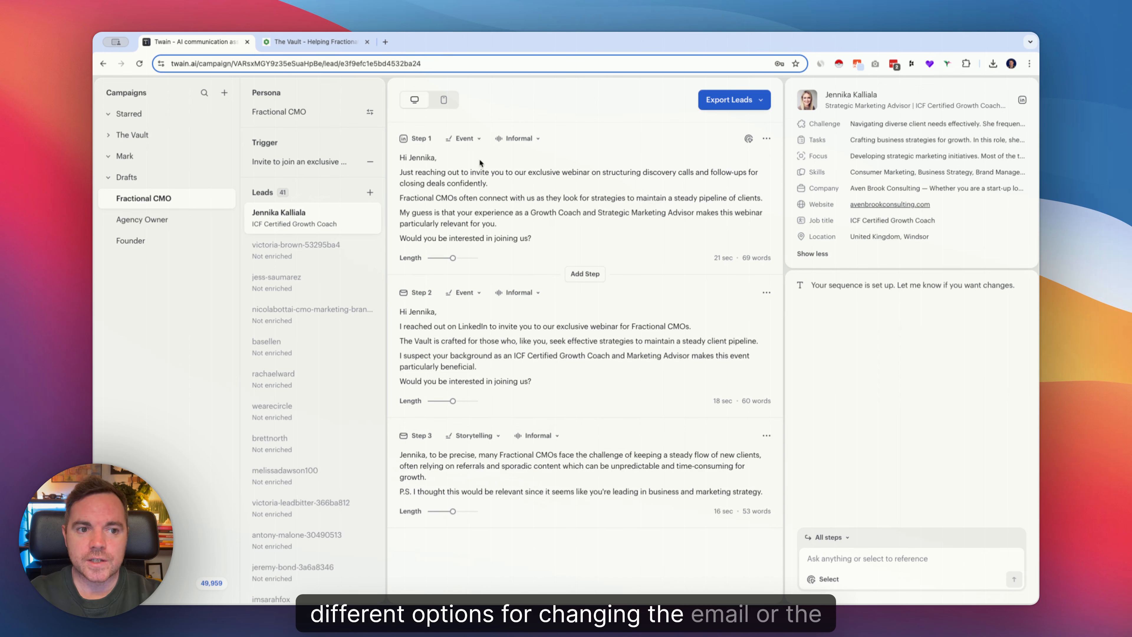
Set step 1 to the introduction use case with the Offer framework, update it, and look through the leads list.
click(463, 138)
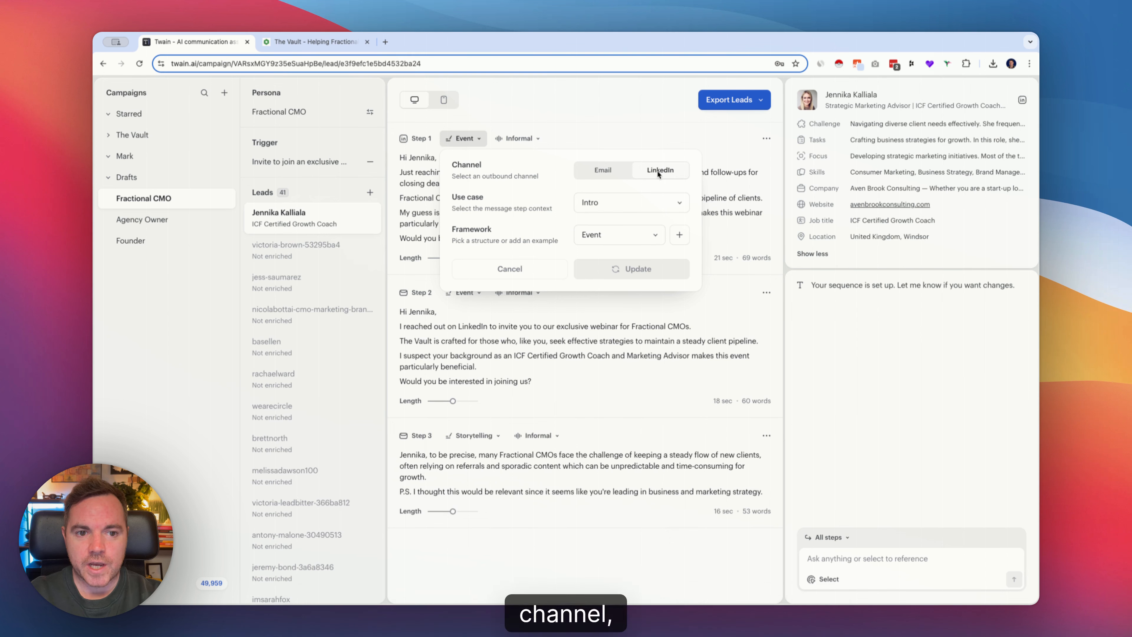
click(619, 205)
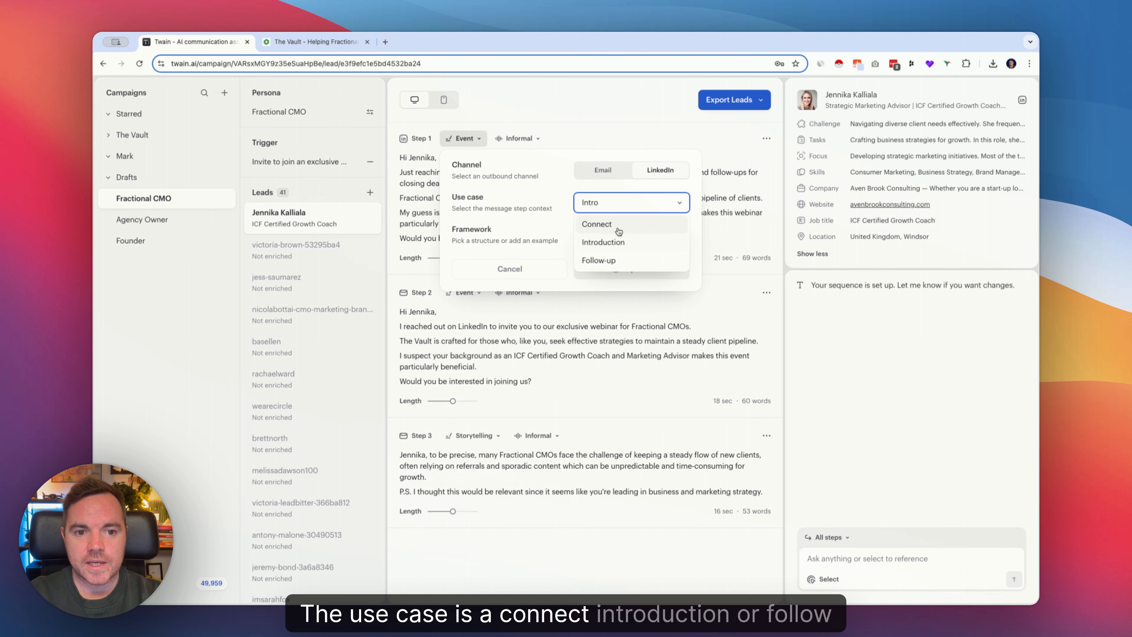
click(602, 241)
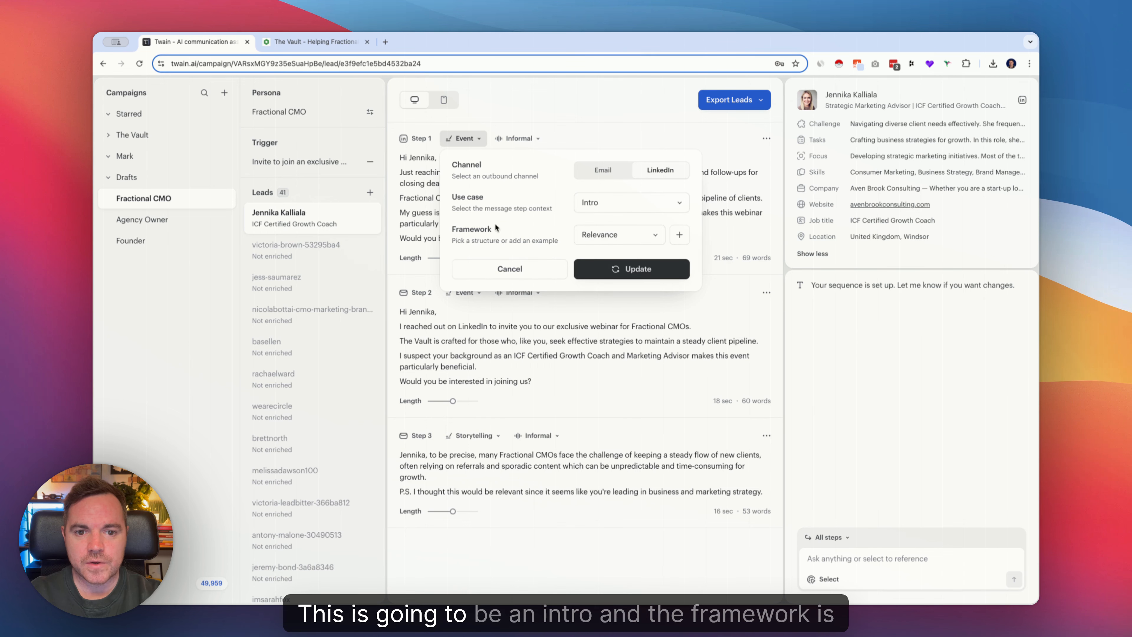
click(643, 236)
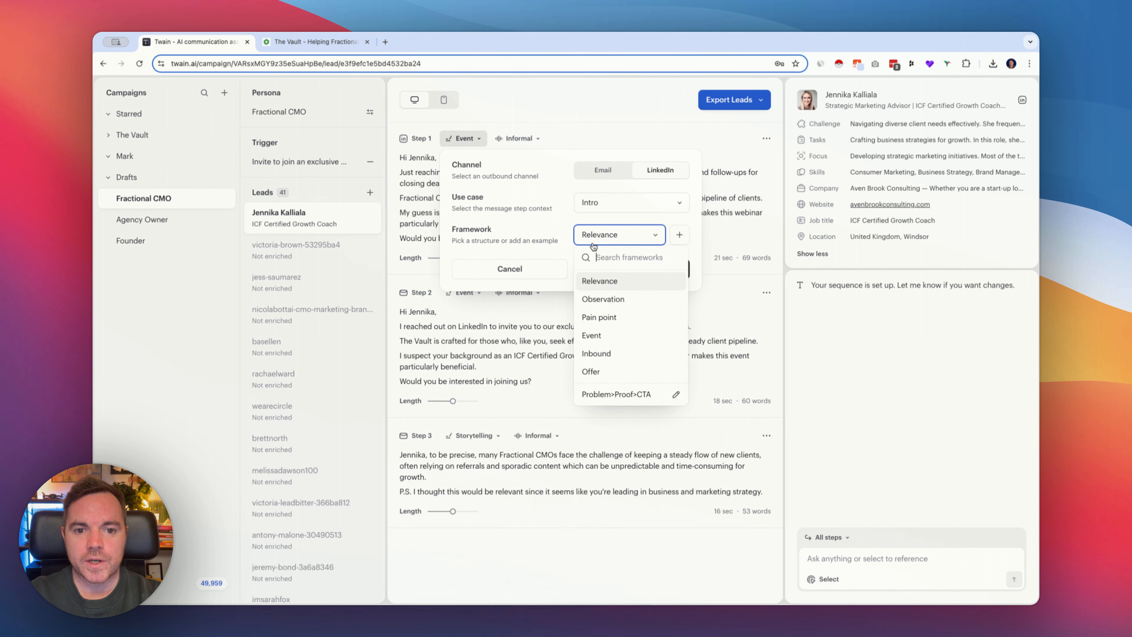
mouse_move(617, 282)
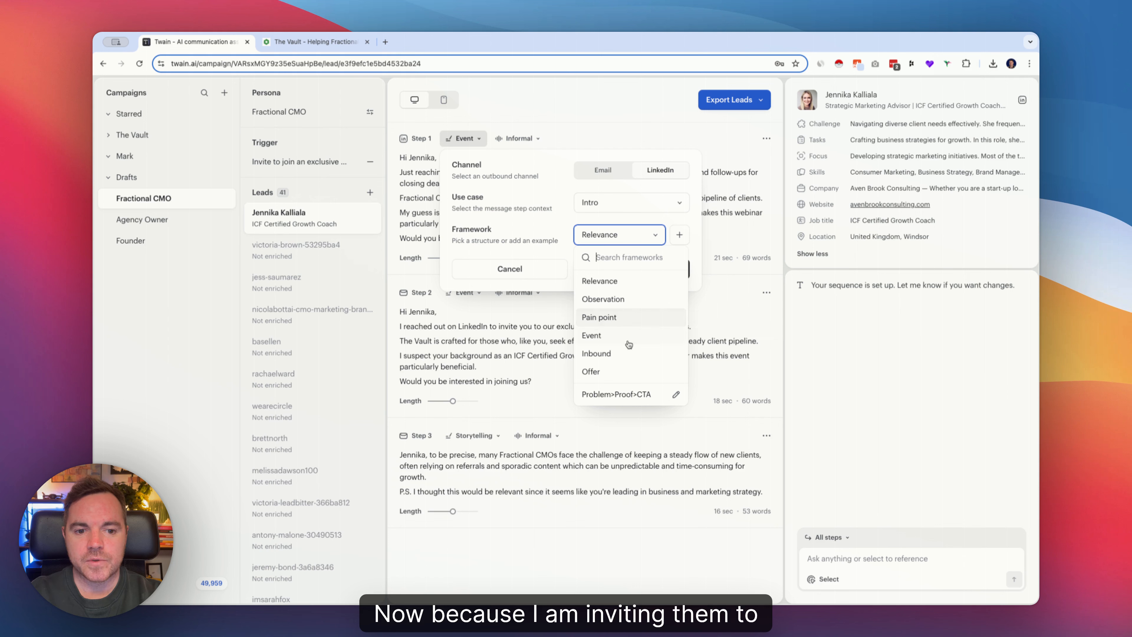
mouse_move(629, 372)
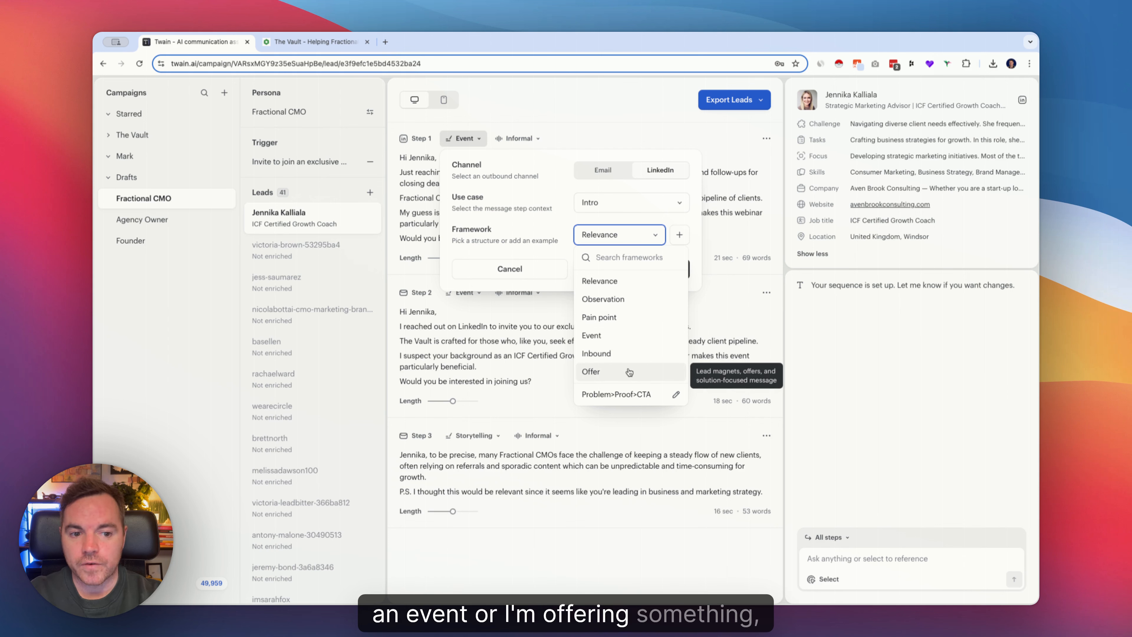
click(629, 372)
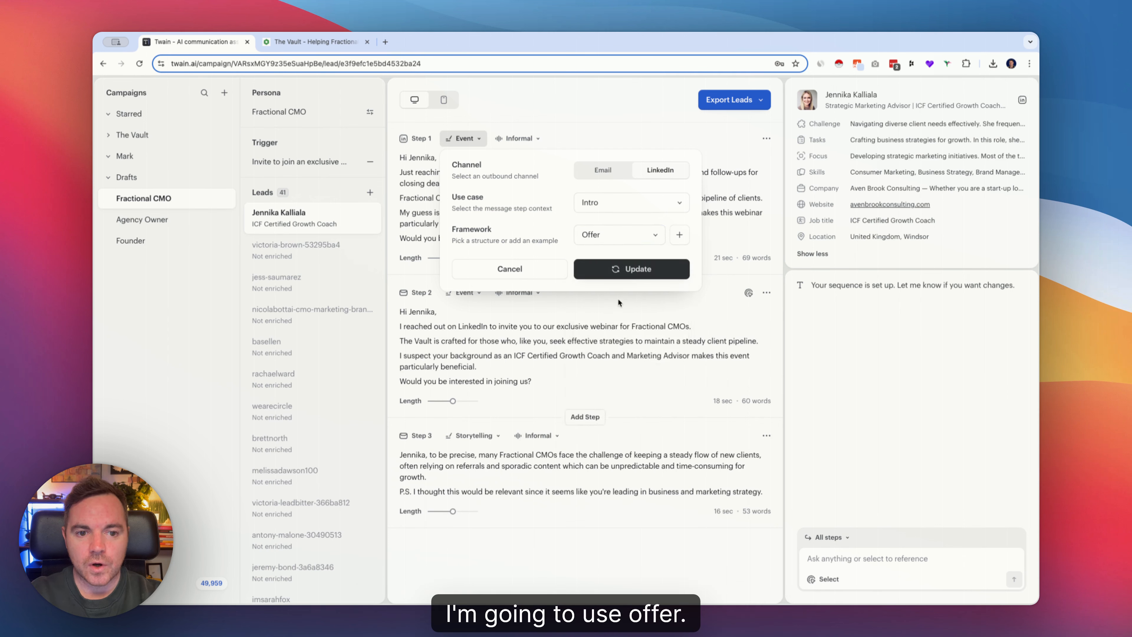
click(624, 269)
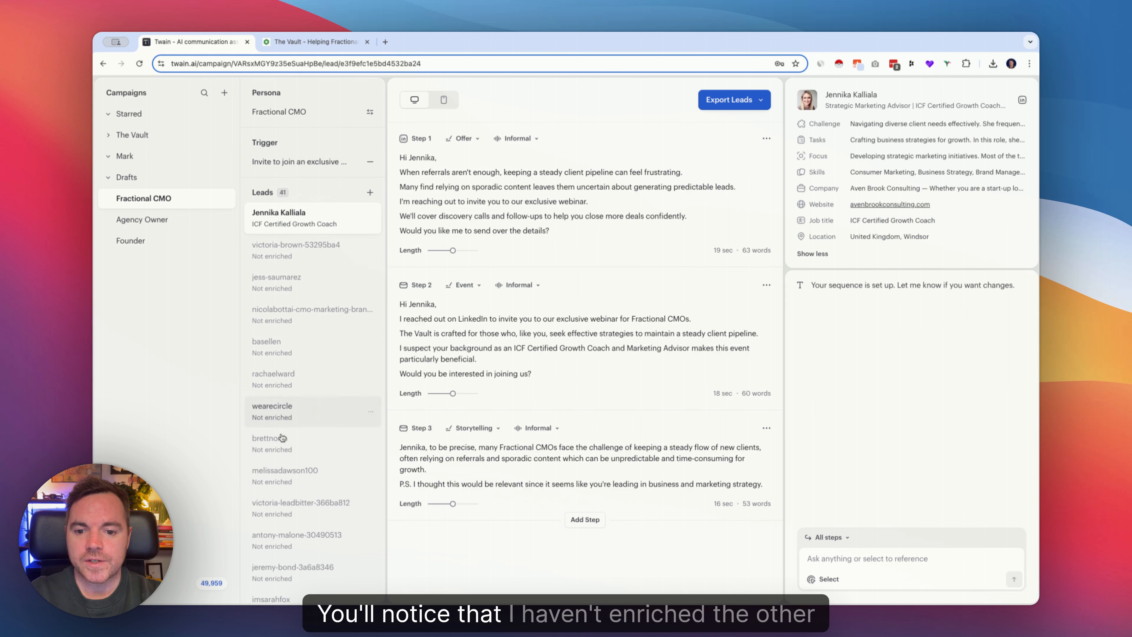
scroll(307, 322, down, 10)
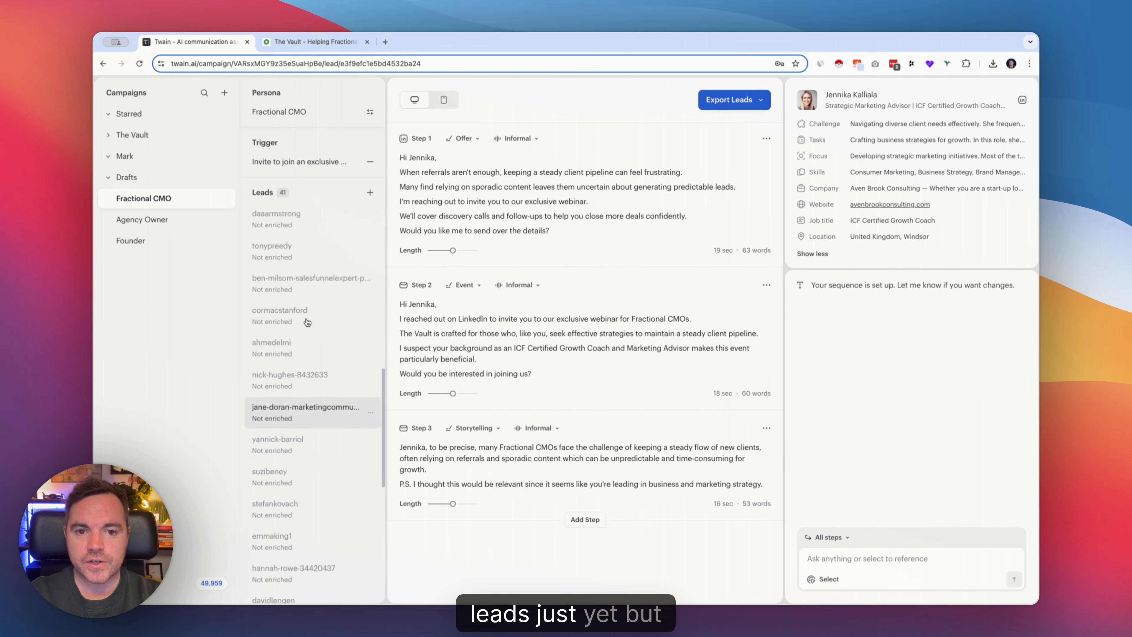
scroll(307, 322, up, 10)
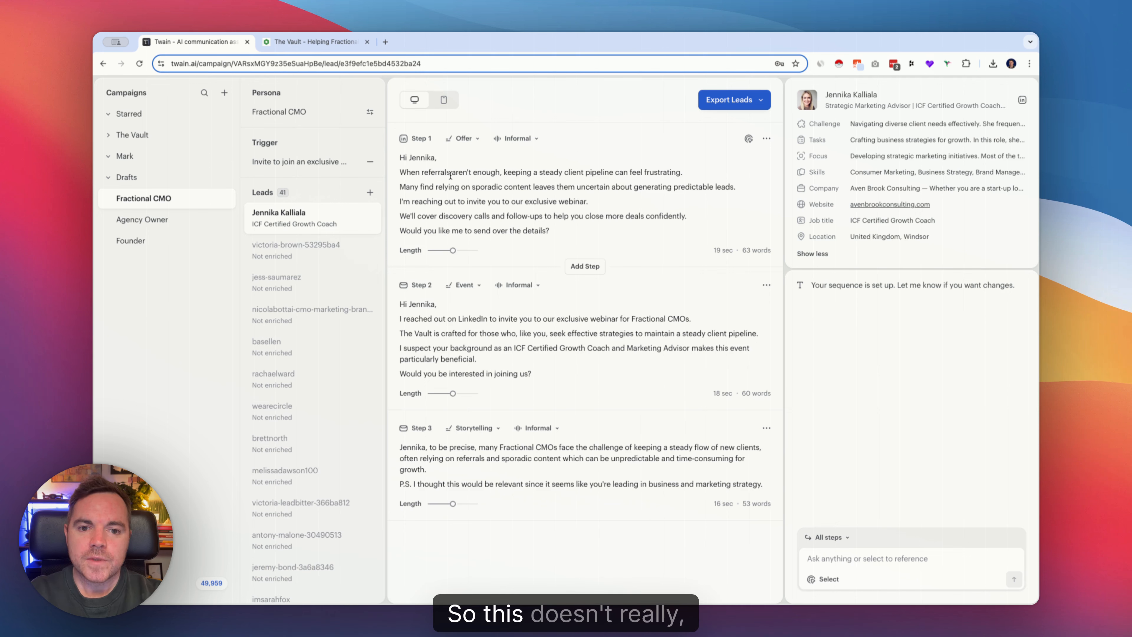
Check step 1's opening against its discovery calls line, then send the step 1 instruction "Change the message to focus more on the problem of discovery calls.".
drag(418, 172, 566, 172)
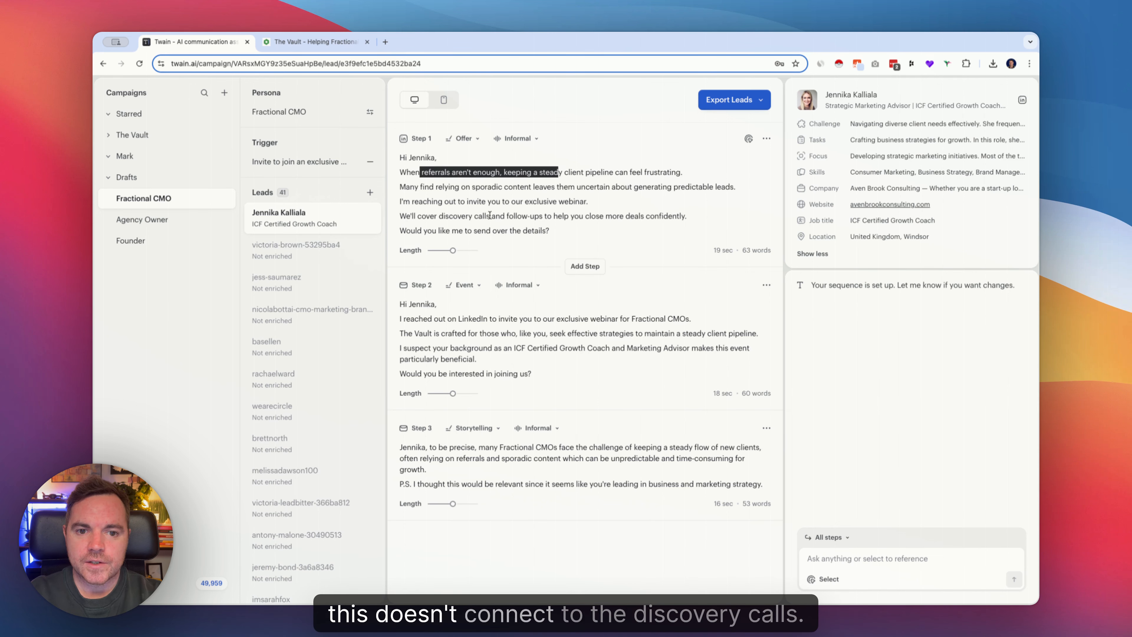
drag(453, 216, 557, 216)
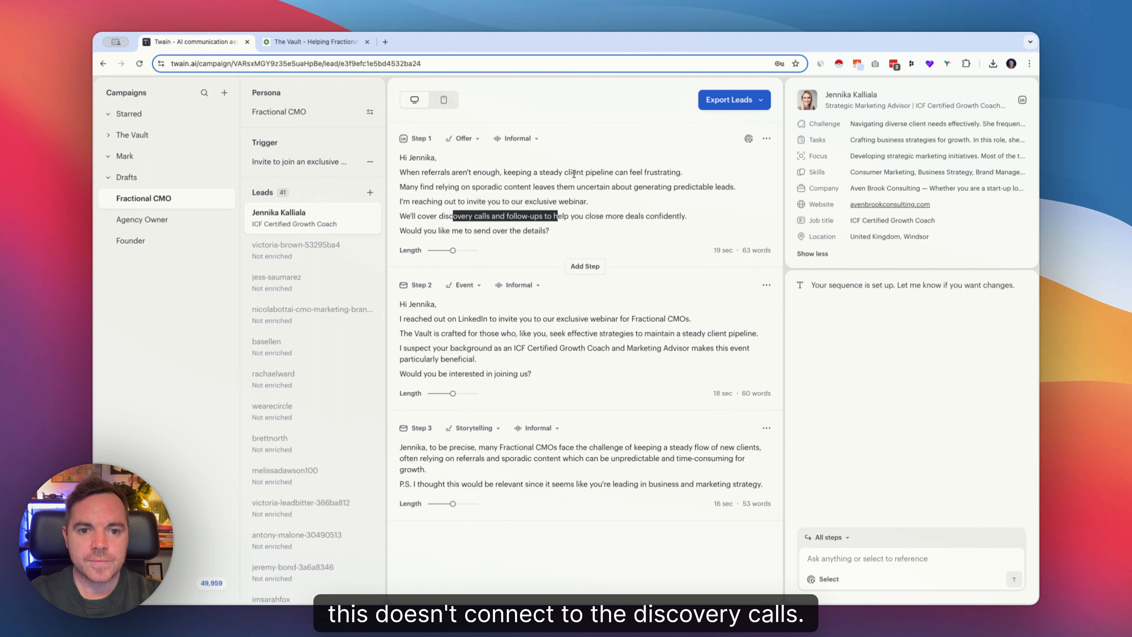
click(748, 140)
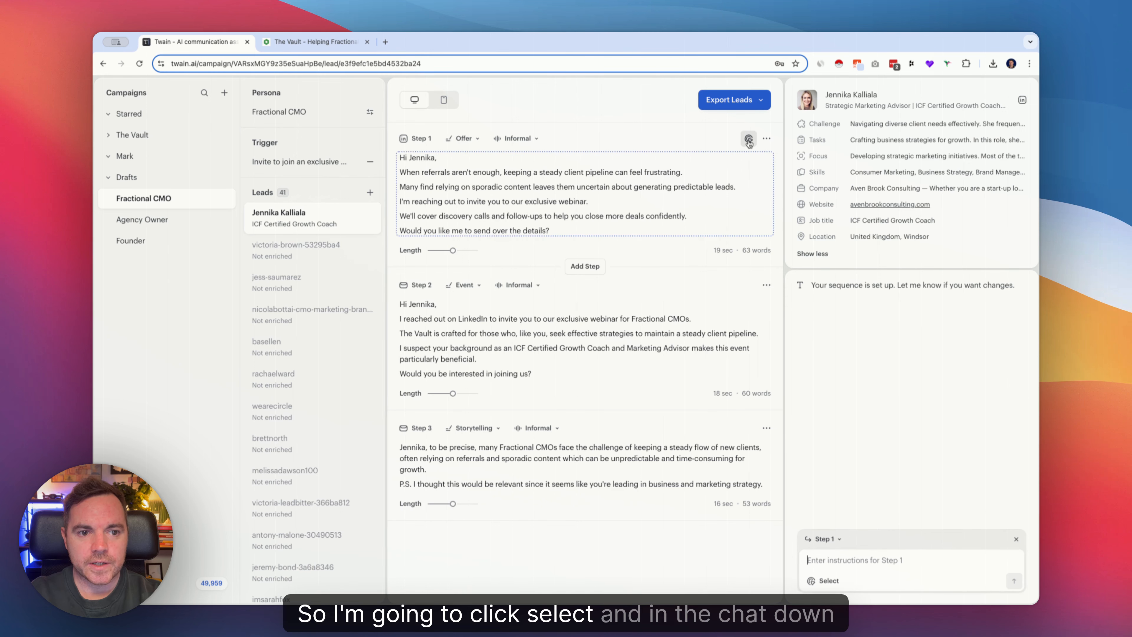
click(866, 560)
text(Change the me)
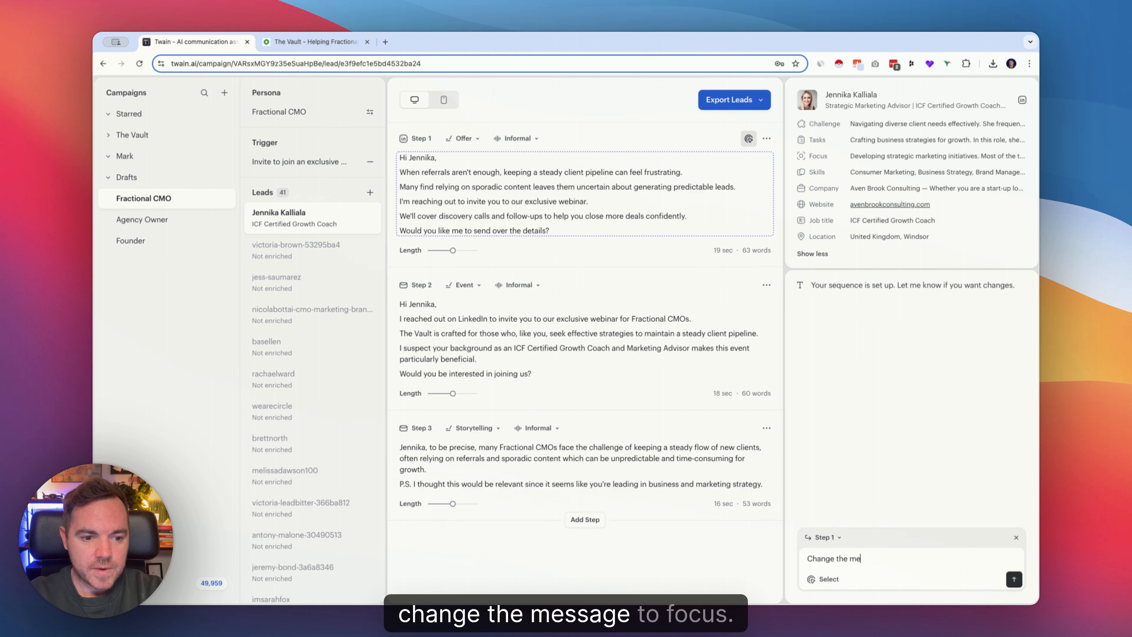
text(ssage to focsu)
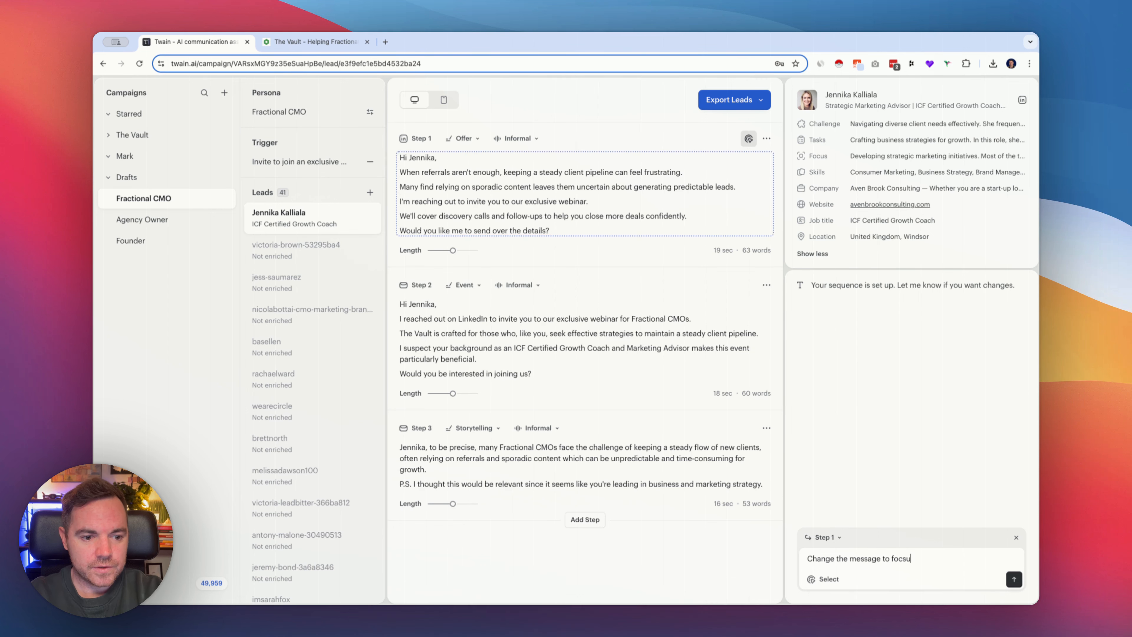
key(BackSpace)
key(BackSpace)
text(us more on the problem of di)
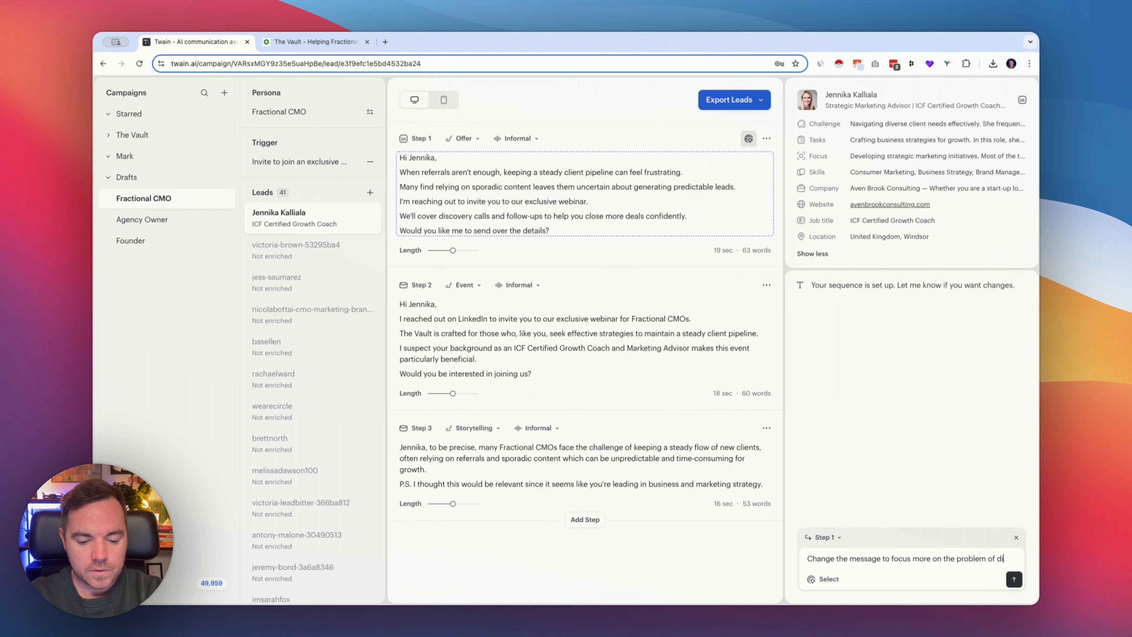
text(scovery calls.)
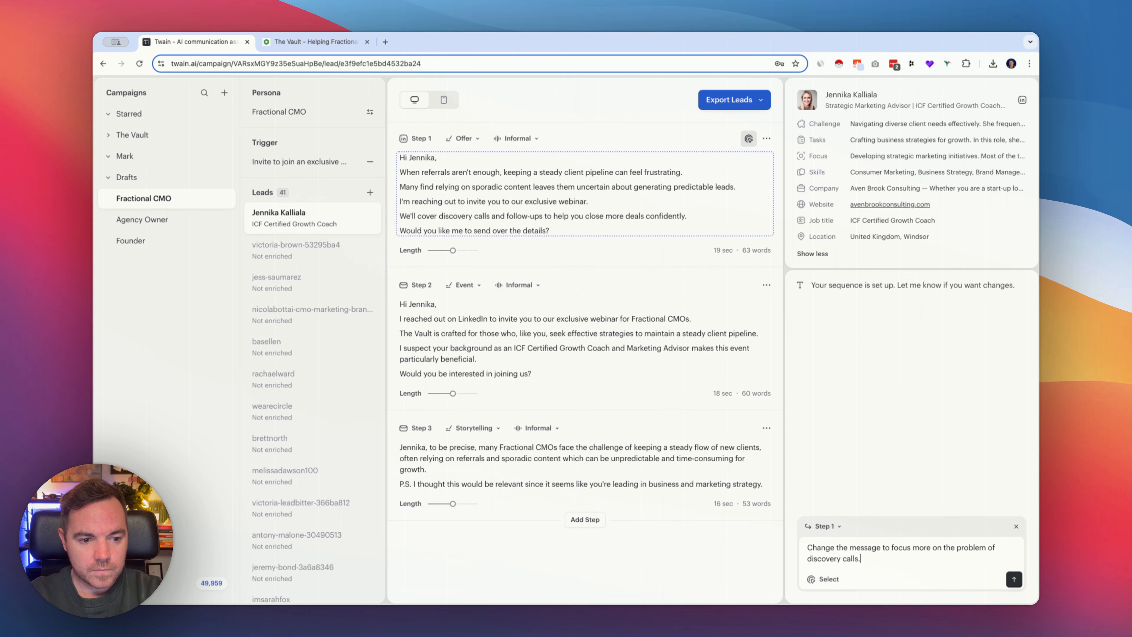
click(1013, 580)
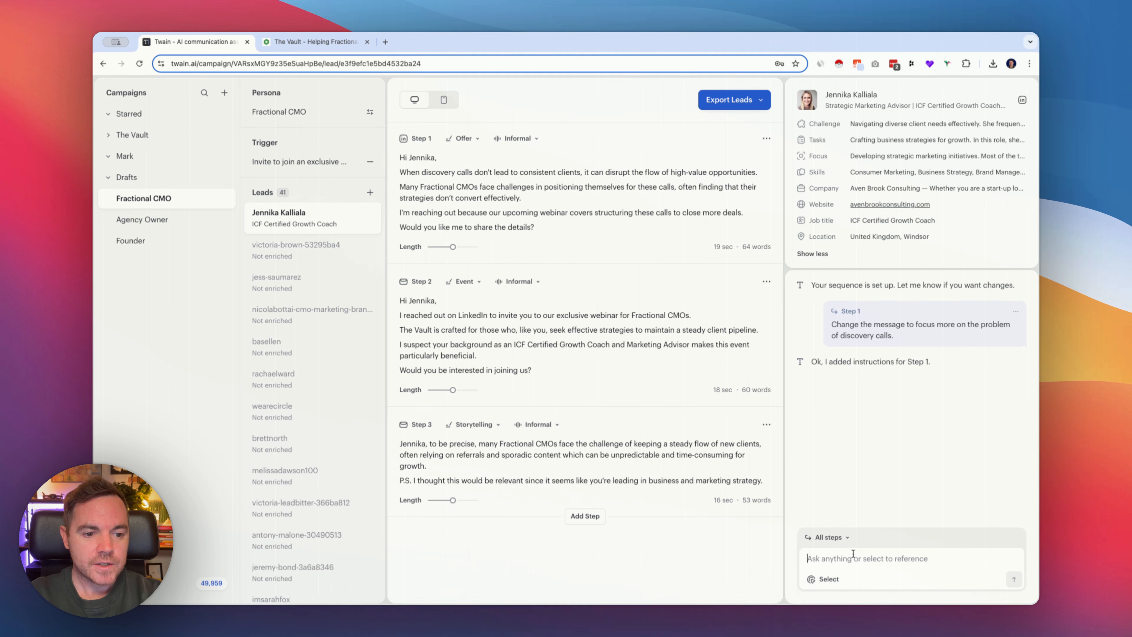
Send the chat instruction "Add in social proof to this message" for step 1.
click(828, 537)
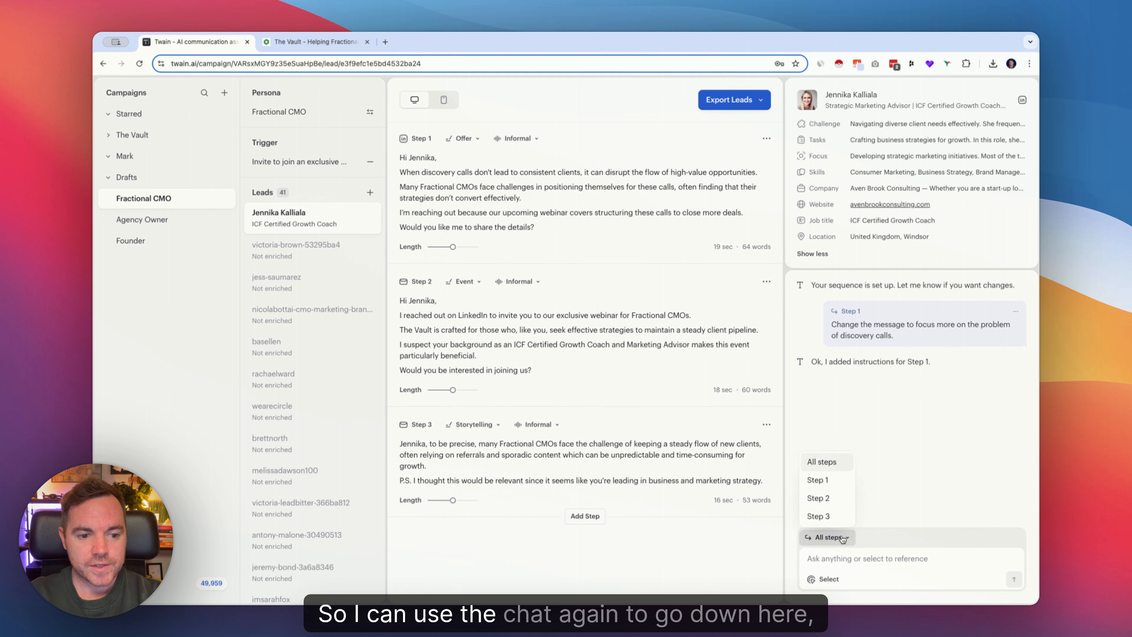
click(819, 480)
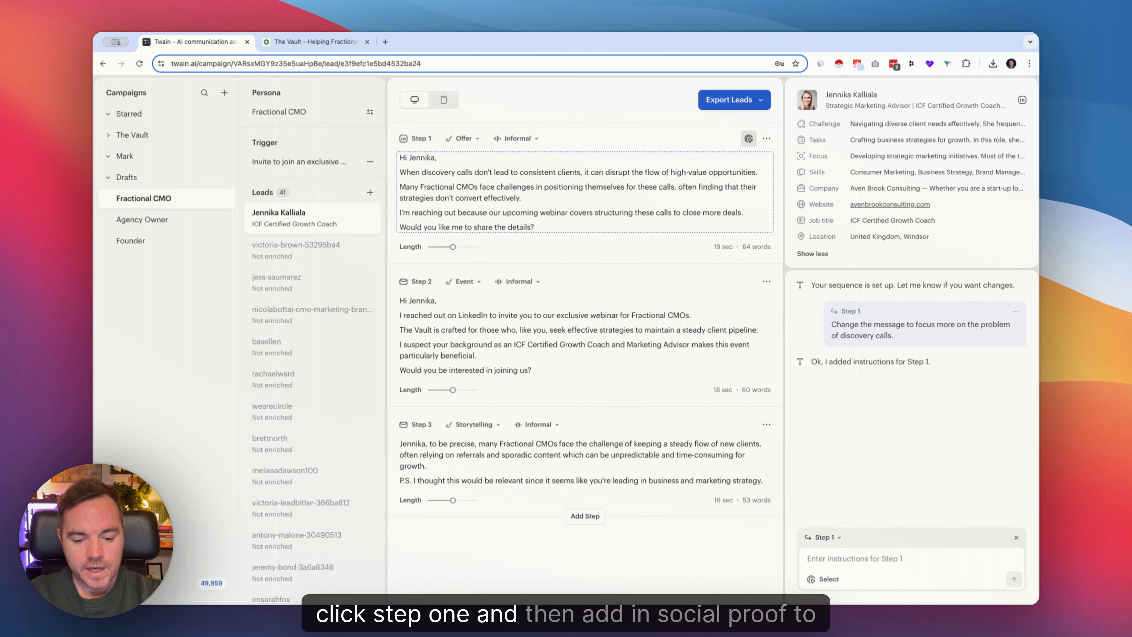
text(Add in social pro)
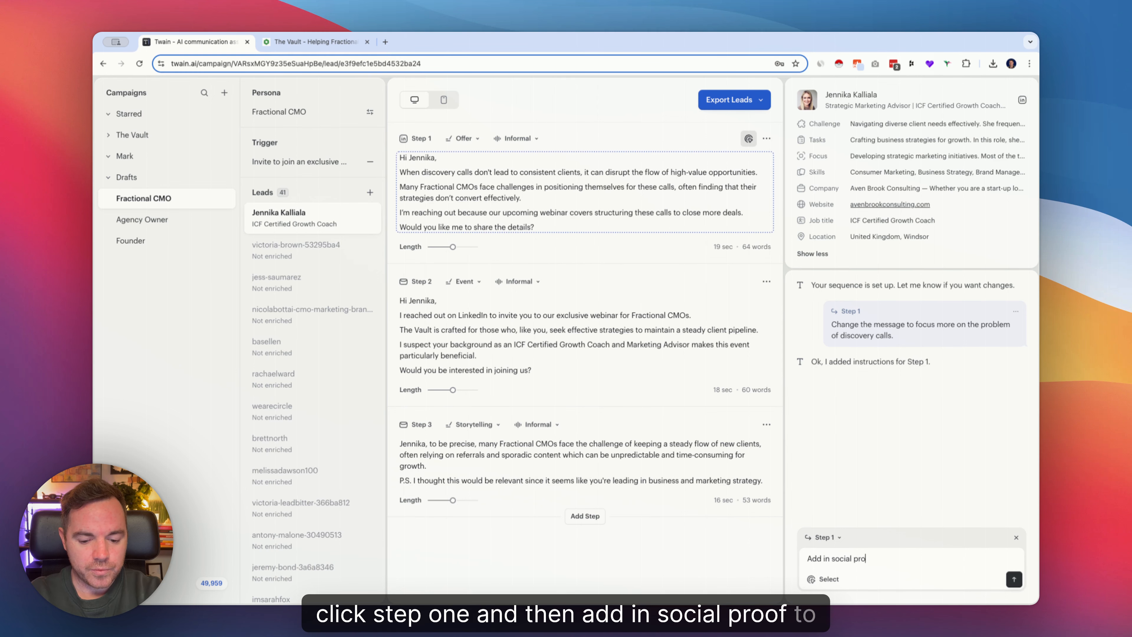
text(of to this message)
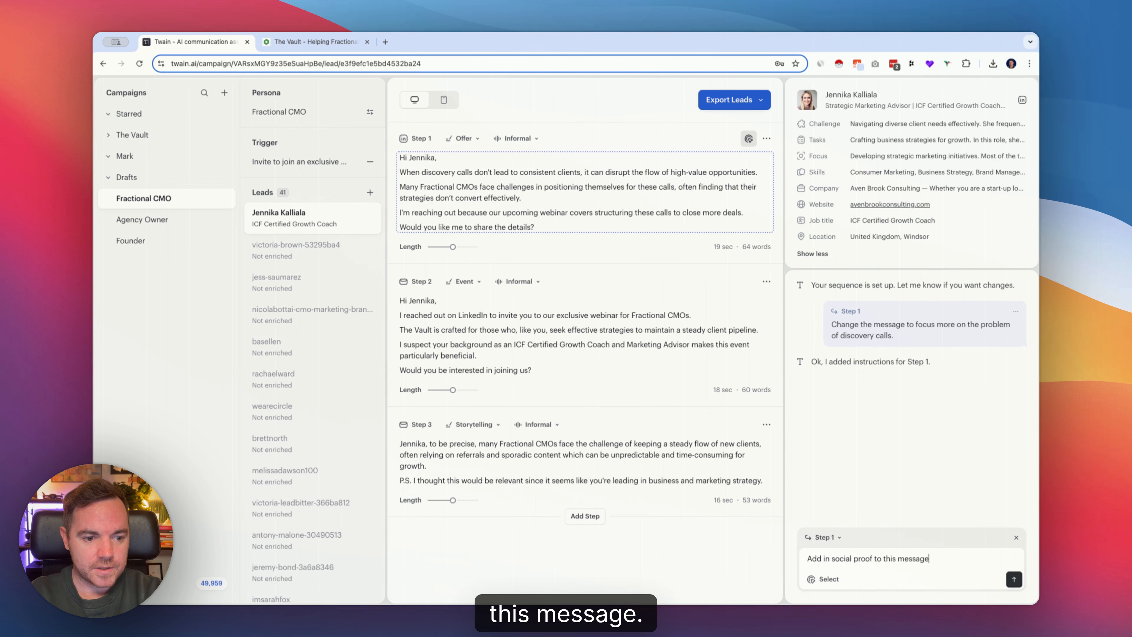
key(Return)
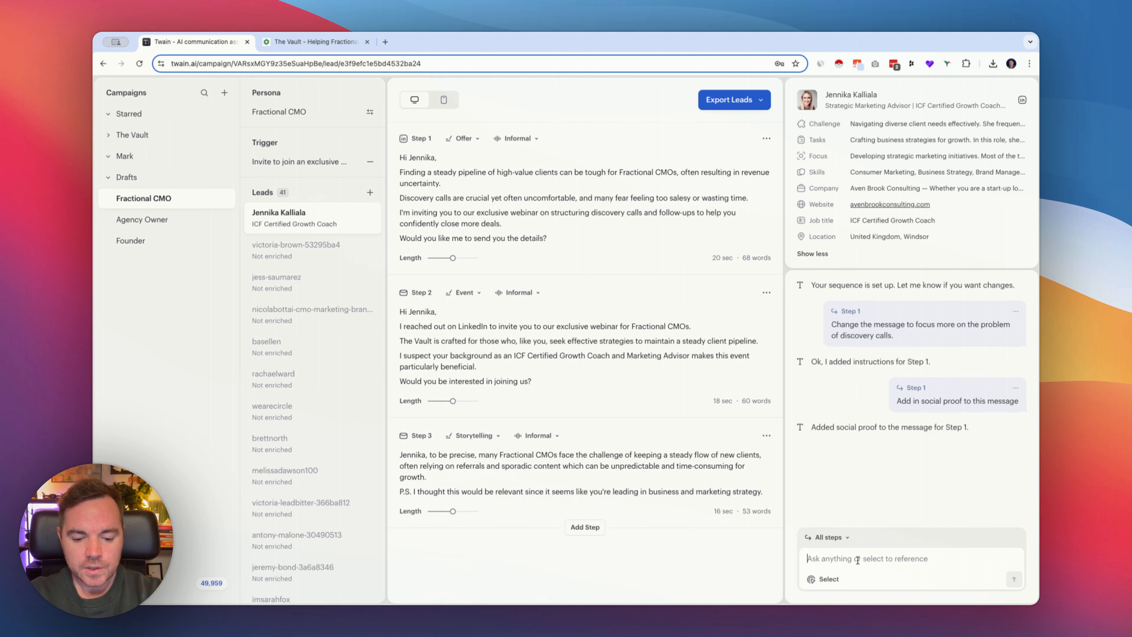
Send the step 1 instruction "Add in the social proof that one client generated 25x ROI and closed 2 deals after the training".
click(828, 537)
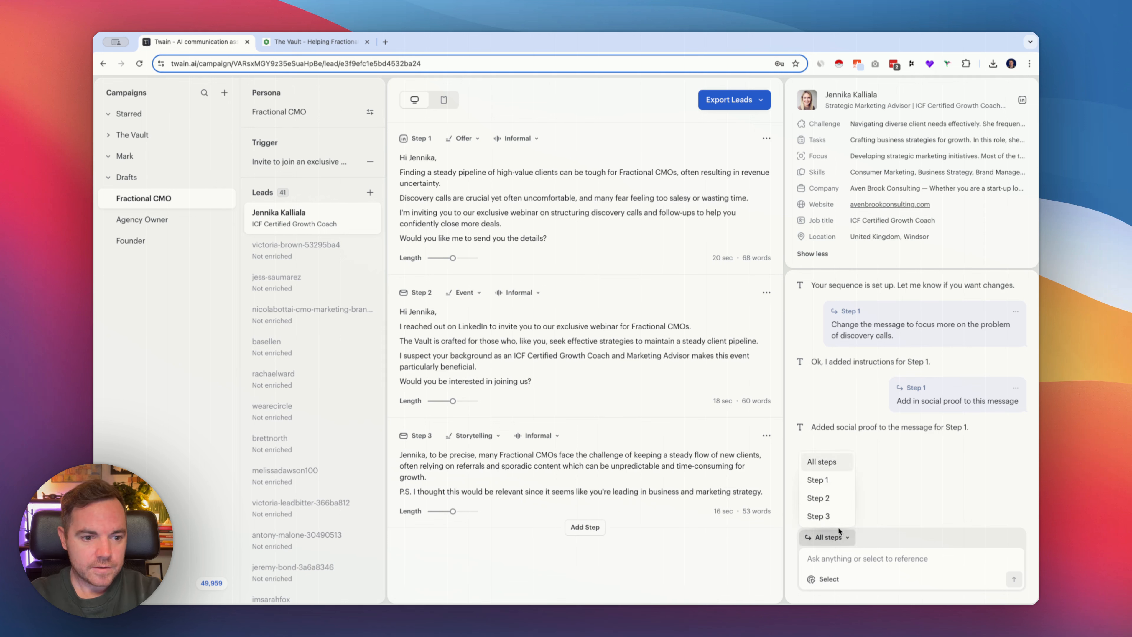
click(826, 480)
text(Add in)
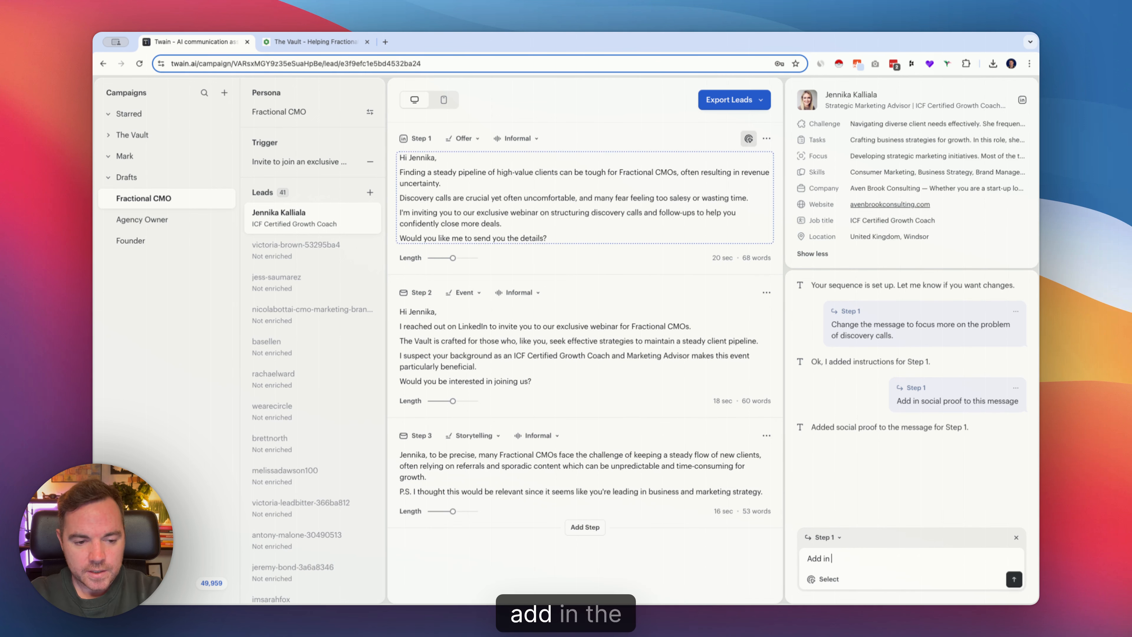
text( the soci)
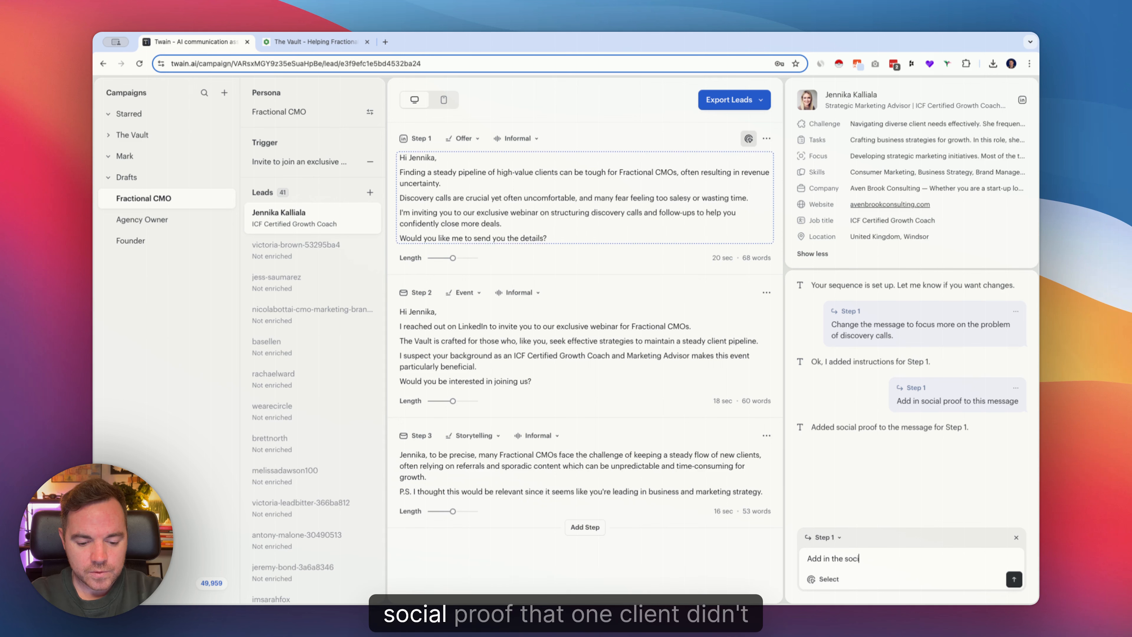
text(al proof that o)
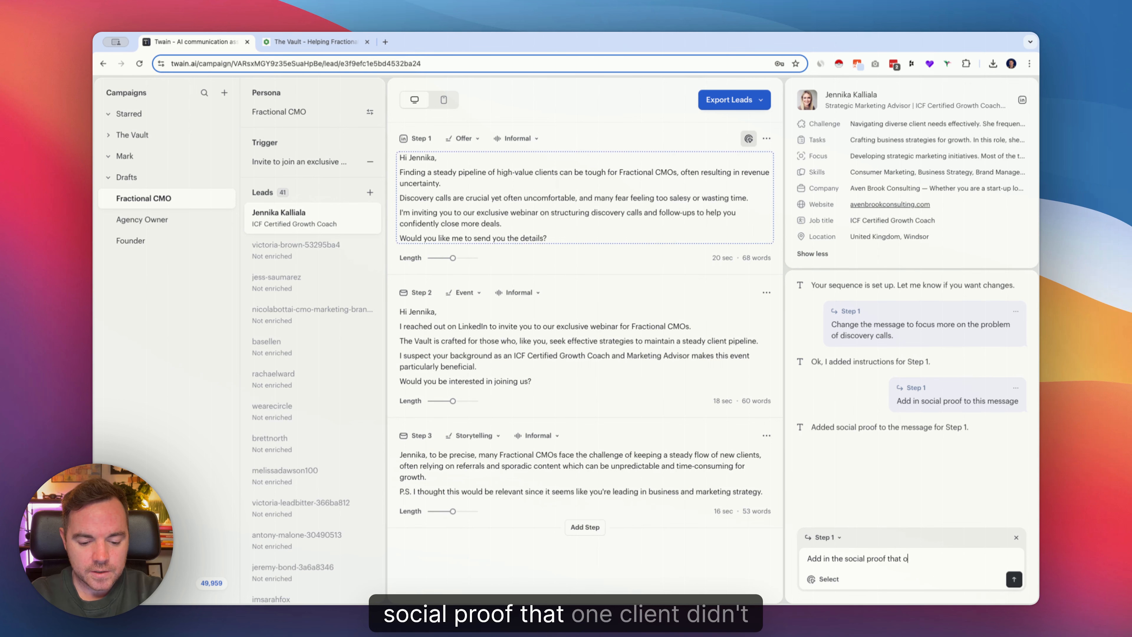
text(ne client gener)
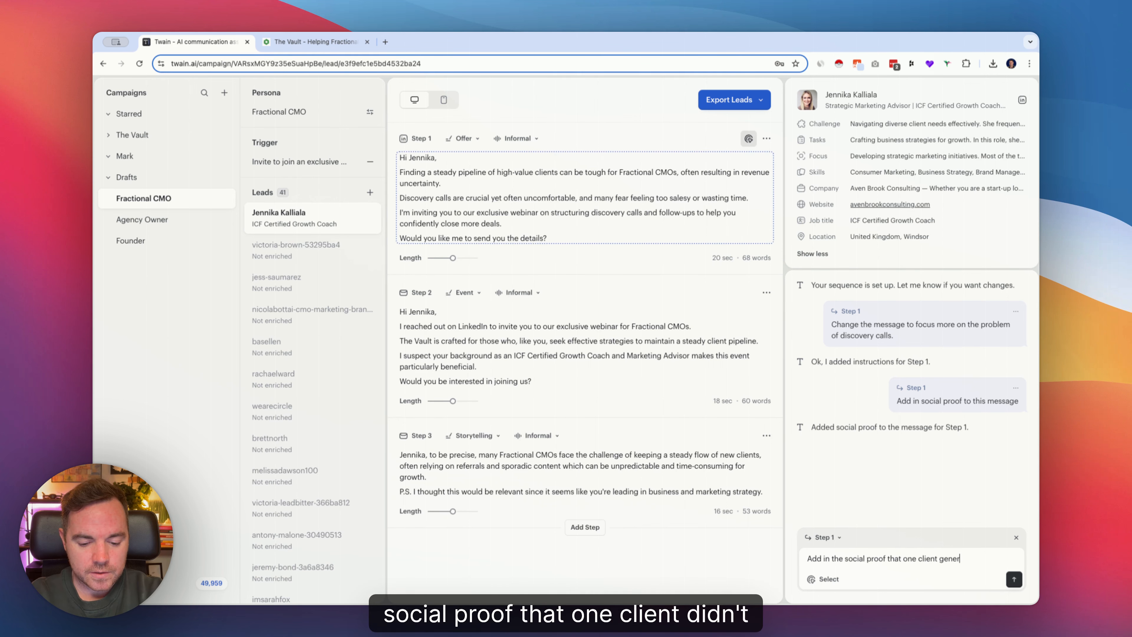
text(ated 25x ROI)
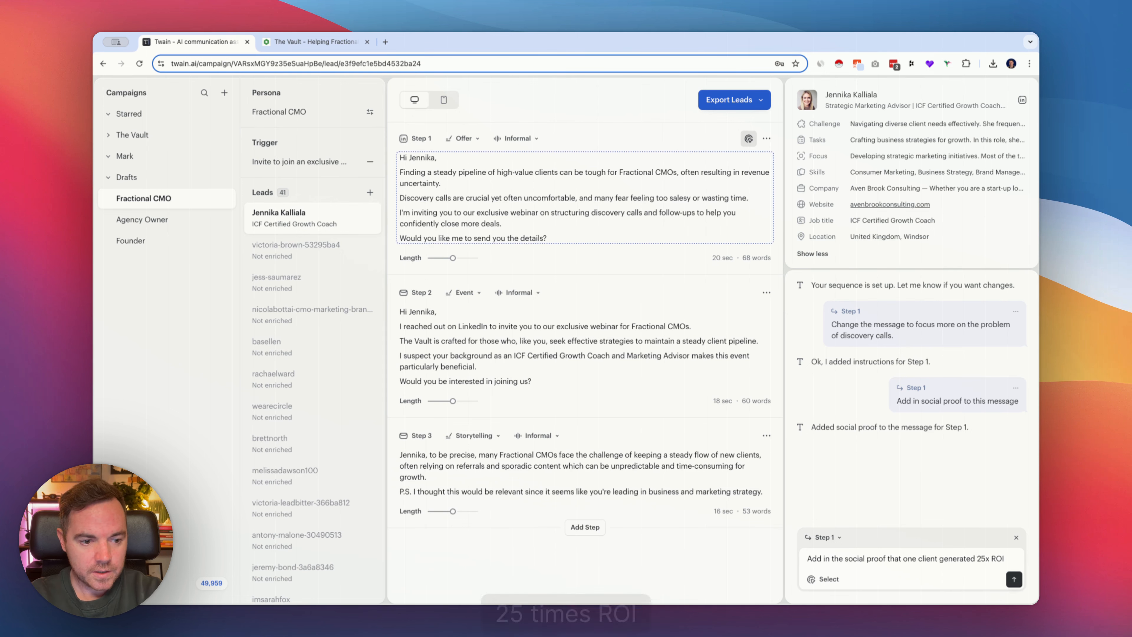
text( an dclosed t)
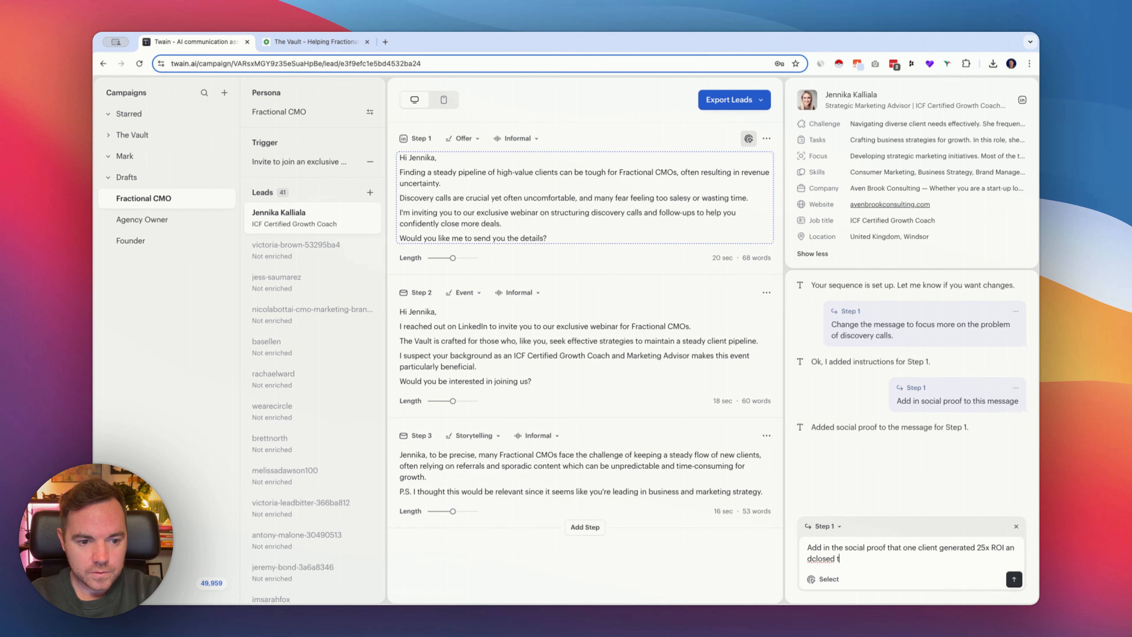
key(BackSpace)
key(BackSpace)
key(BackSpace)
key(BackSpace)
key(BackSpace)
key(BackSpace)
key(BackSpace)
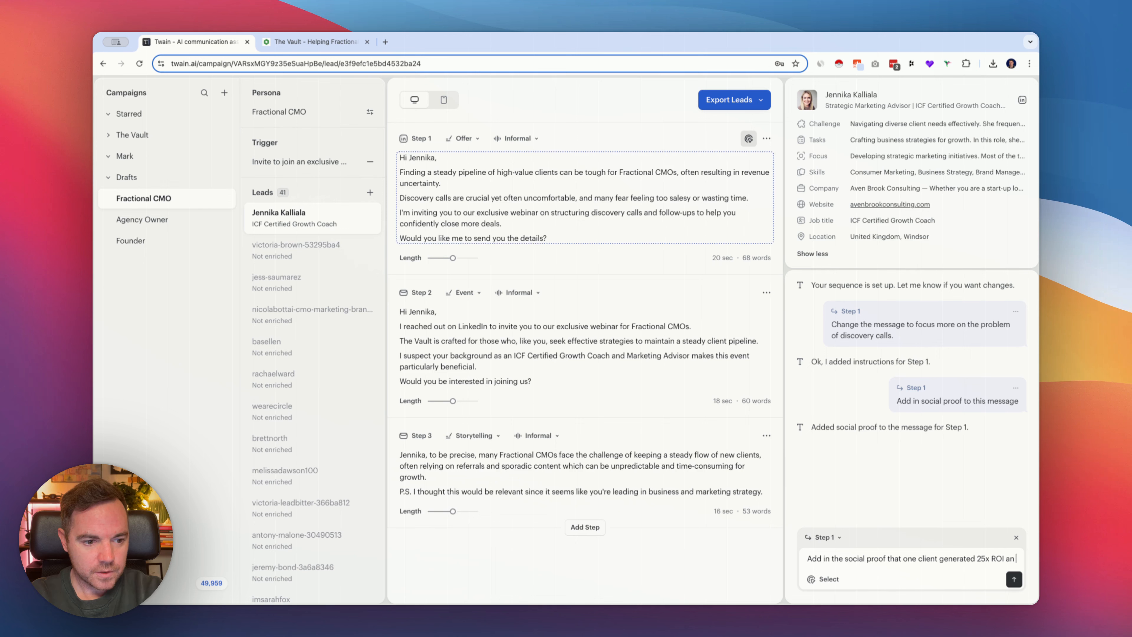
text(d closed )
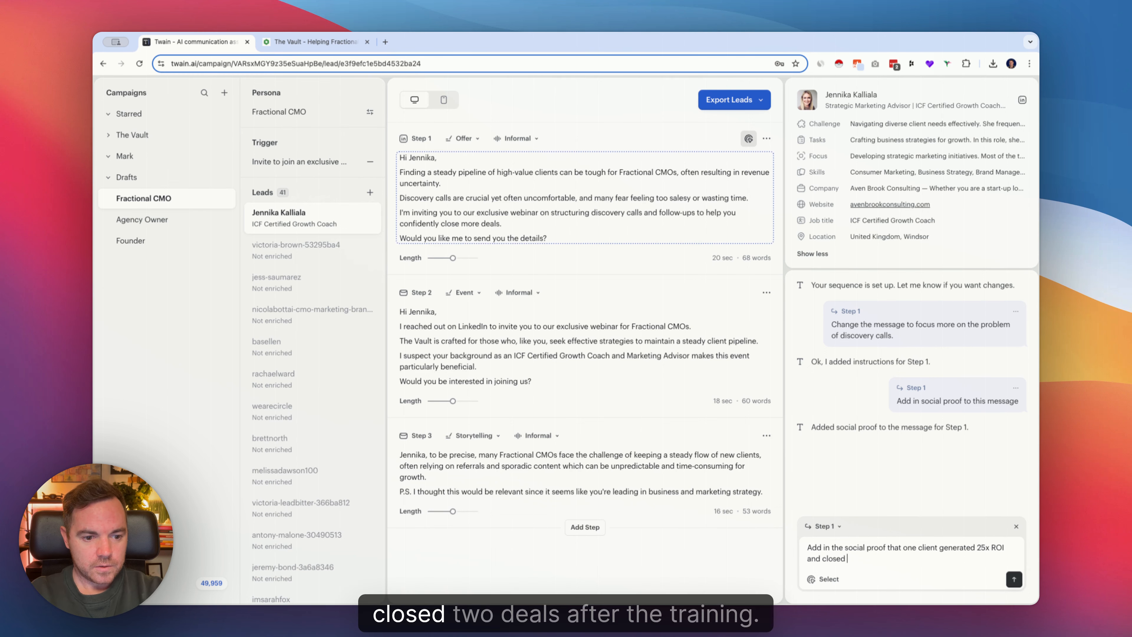
text(2 deals after)
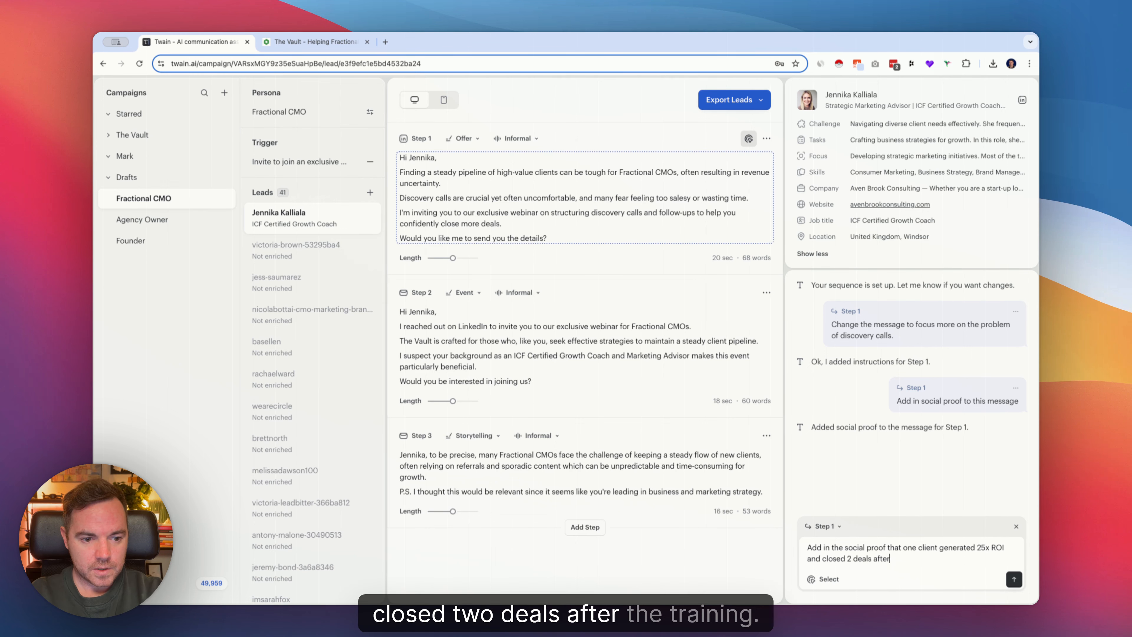
text( the training)
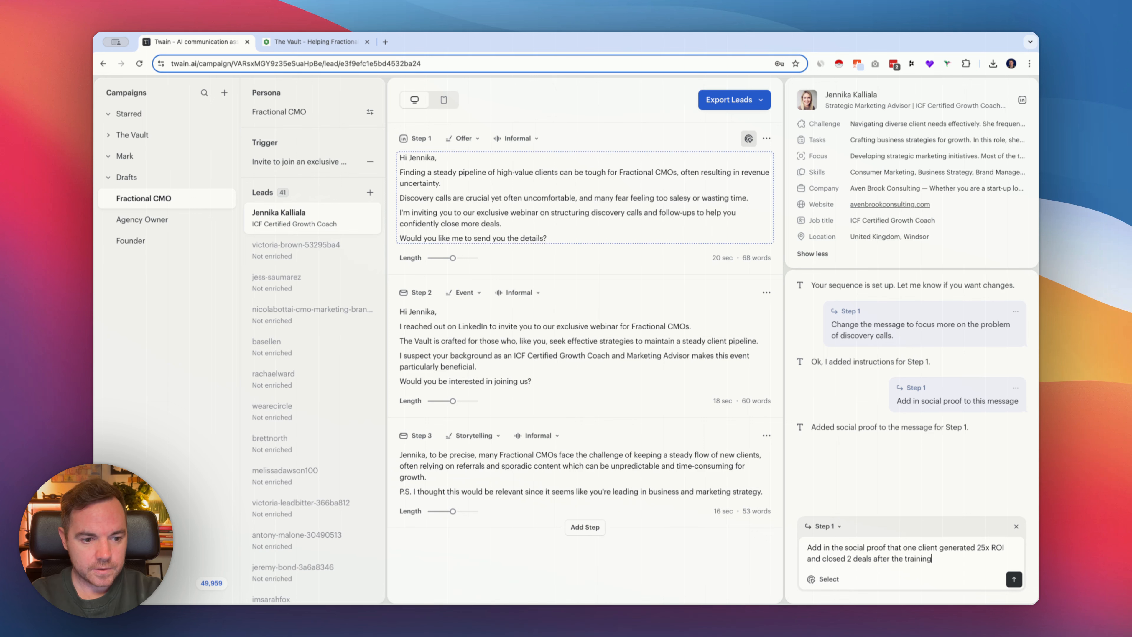
key(Return)
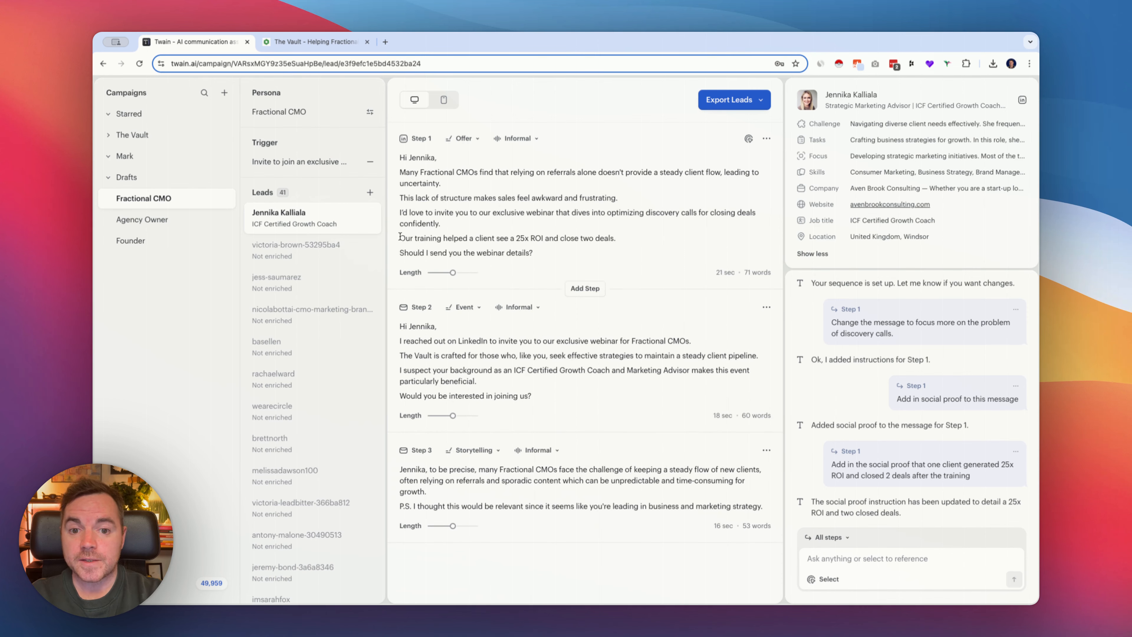
Examine the client ROI line in step 1's message and look through its tone options.
drag(399, 238, 613, 226)
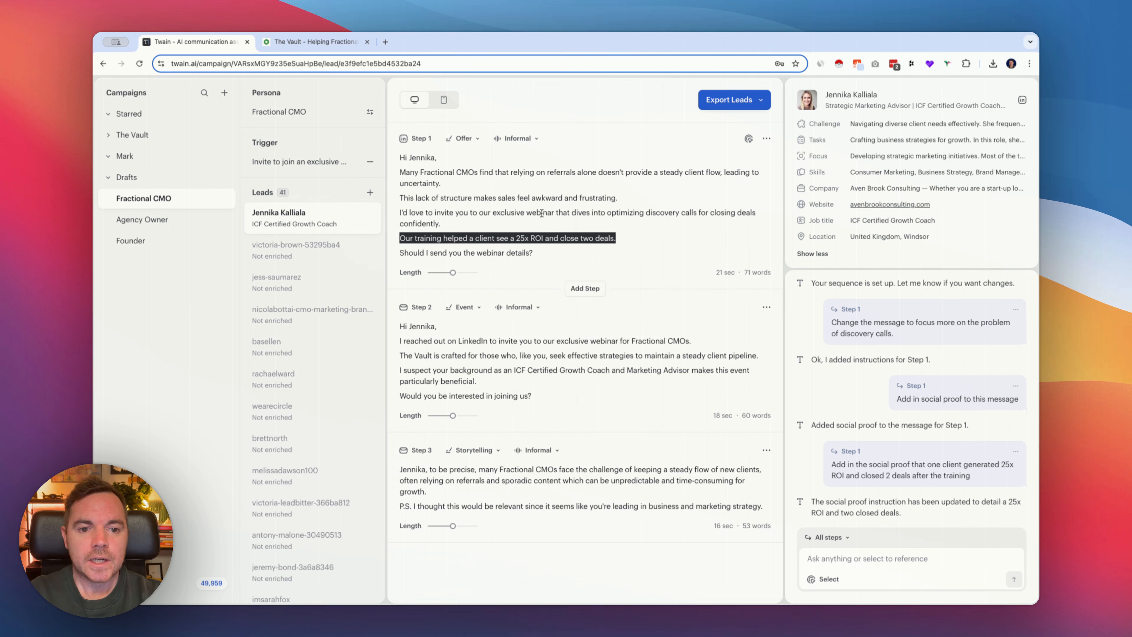
click(512, 146)
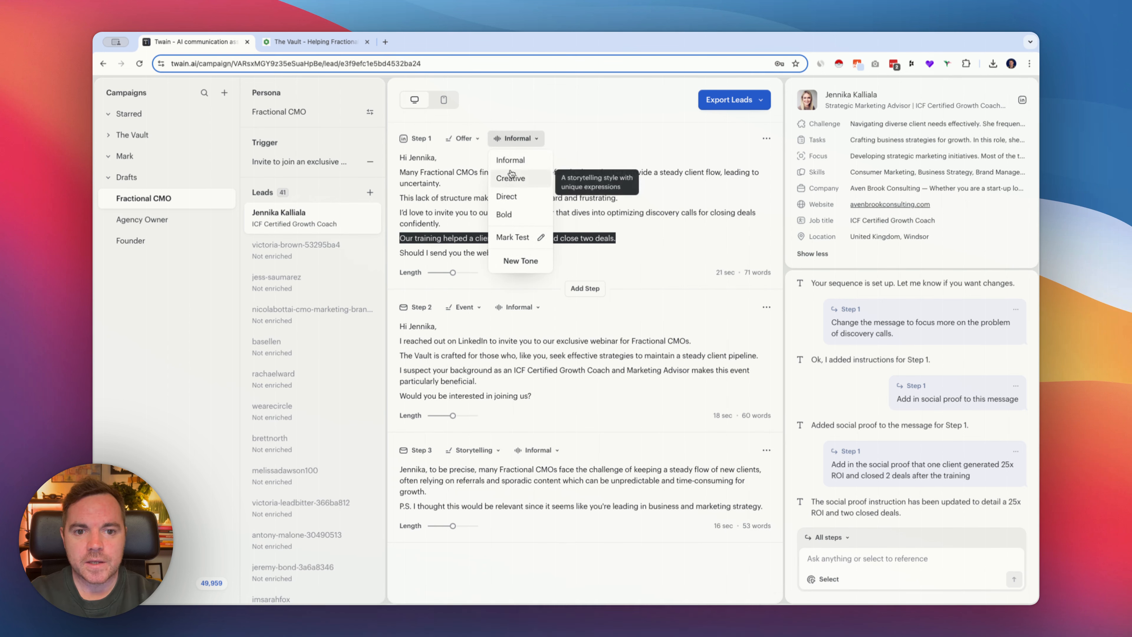
click(626, 147)
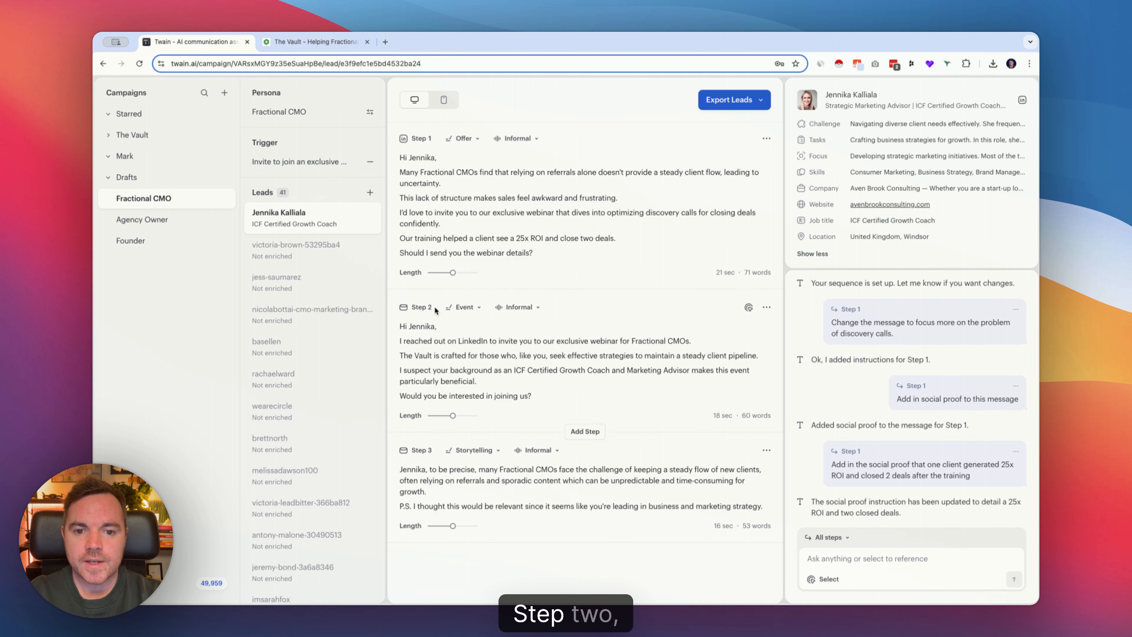
Set step 2 to the LinkedIn channel and the Follow-up use case with the Nudge framework, and update it.
click(465, 308)
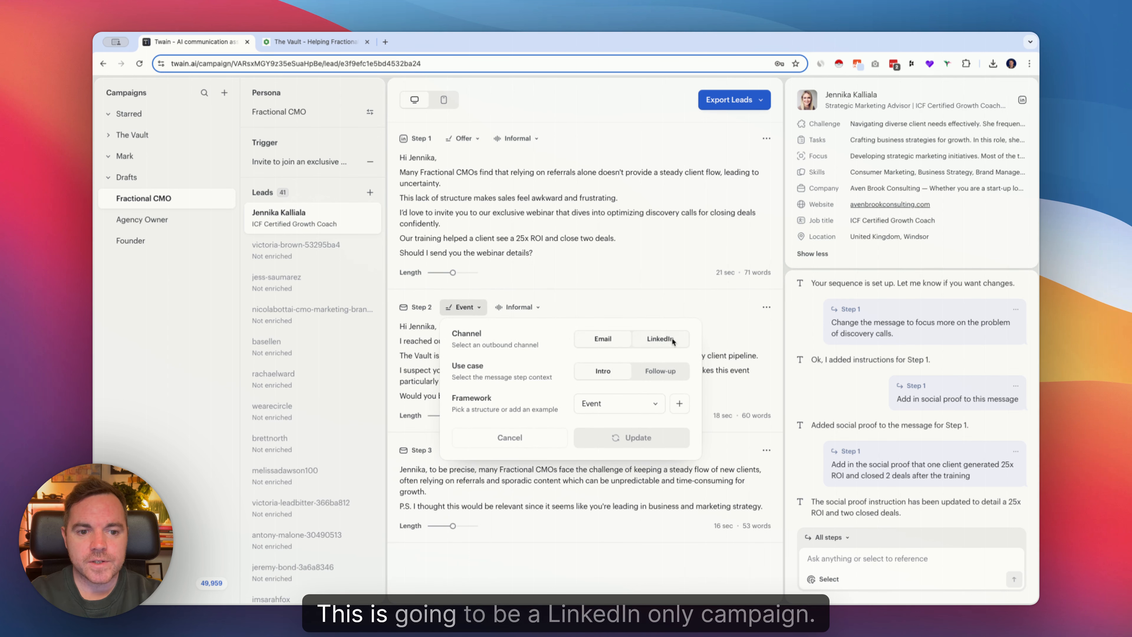
click(660, 339)
click(623, 377)
click(604, 397)
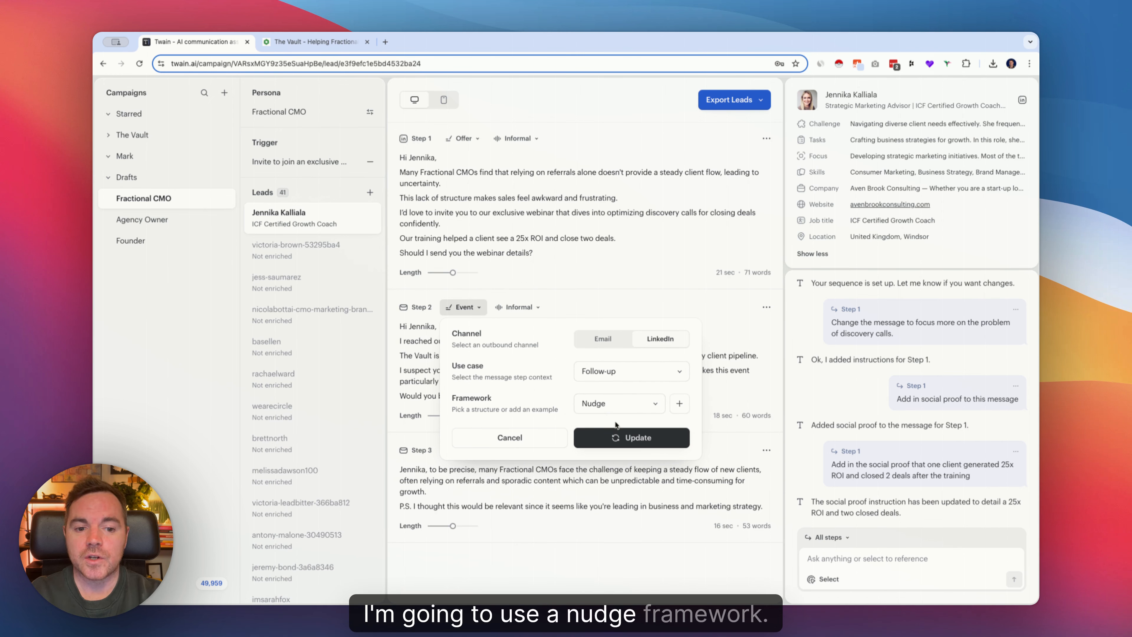
click(615, 435)
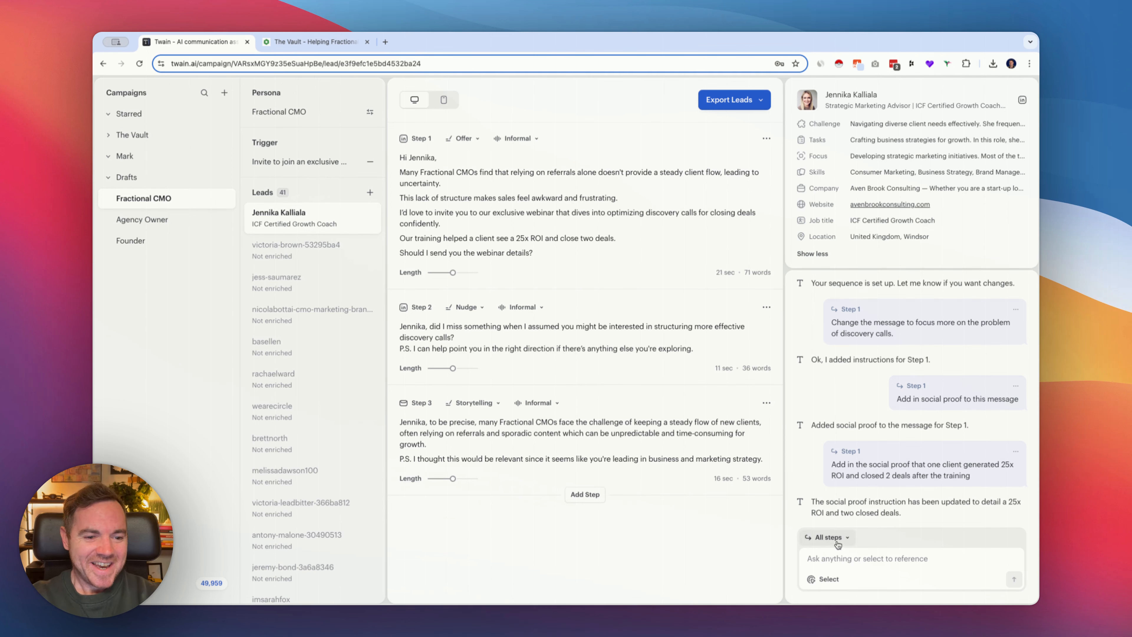
Set step 2's tone to Creative and reduce its message length to the minimum.
click(533, 307)
click(513, 348)
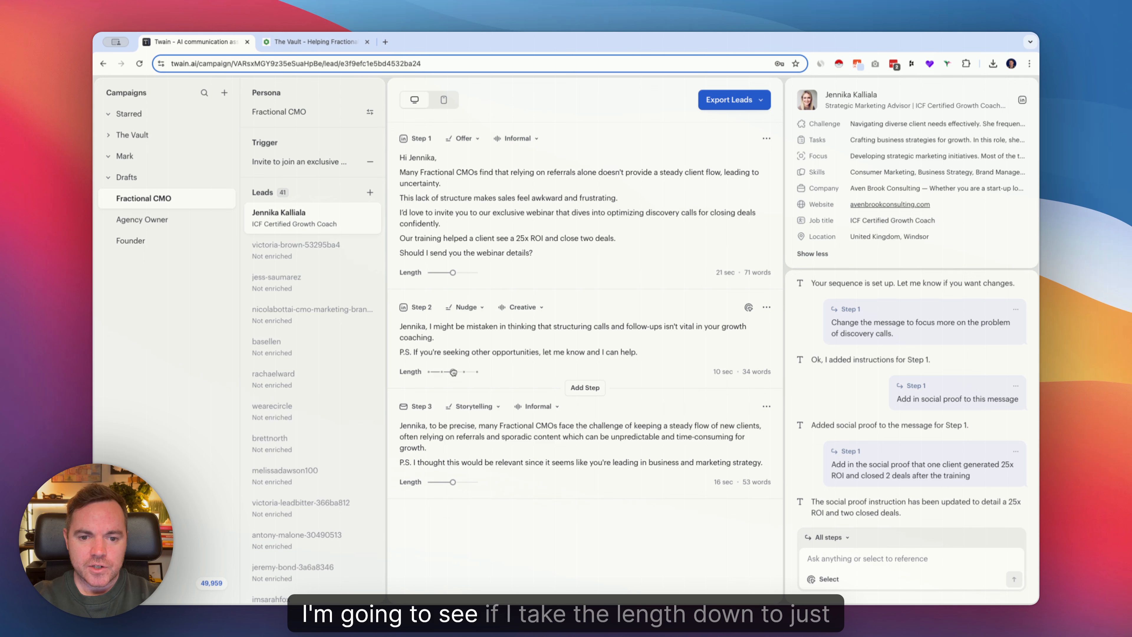
drag(406, 372, 406, 372)
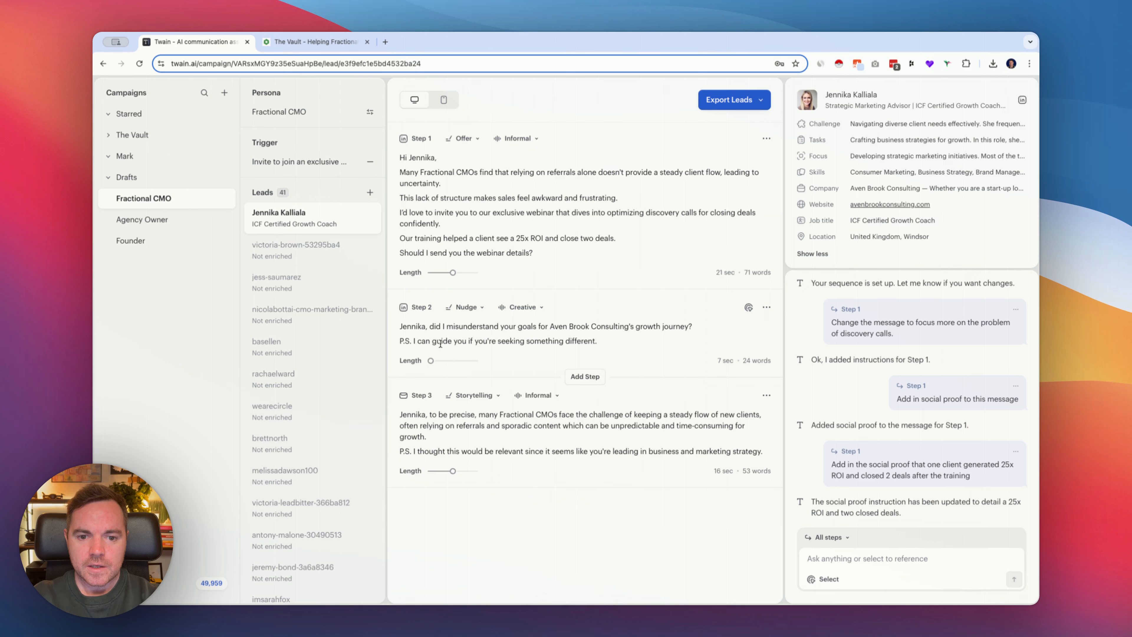
Send the step 2 instruction "Make this more soft and lead with asking a question 'would you like me to send over the webinar link?'".
click(766, 307)
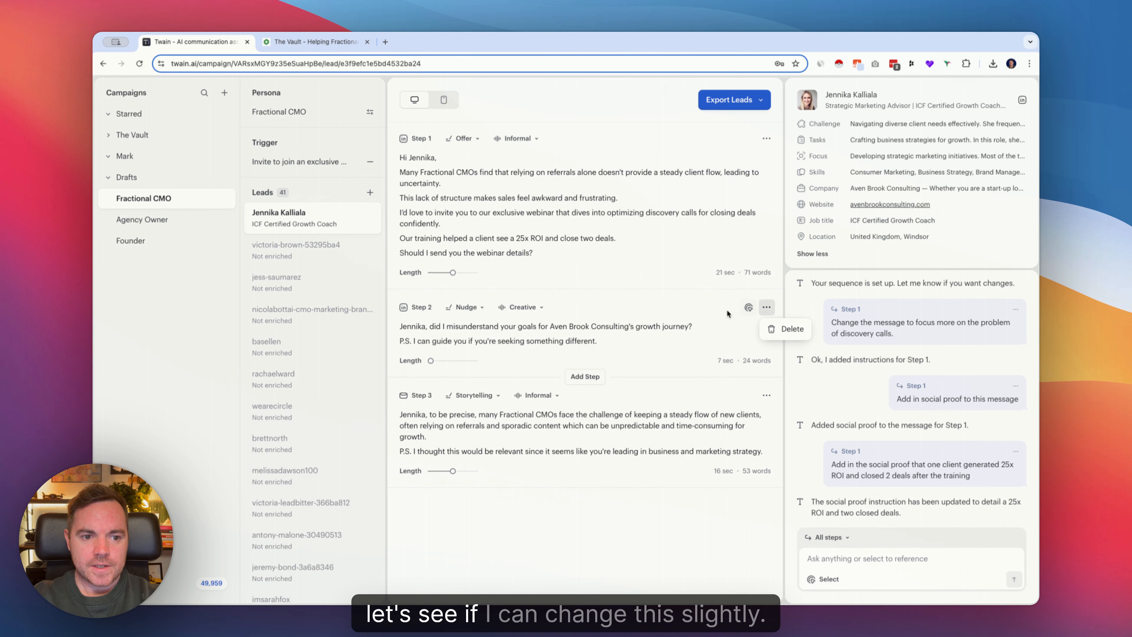
click(749, 307)
text(M)
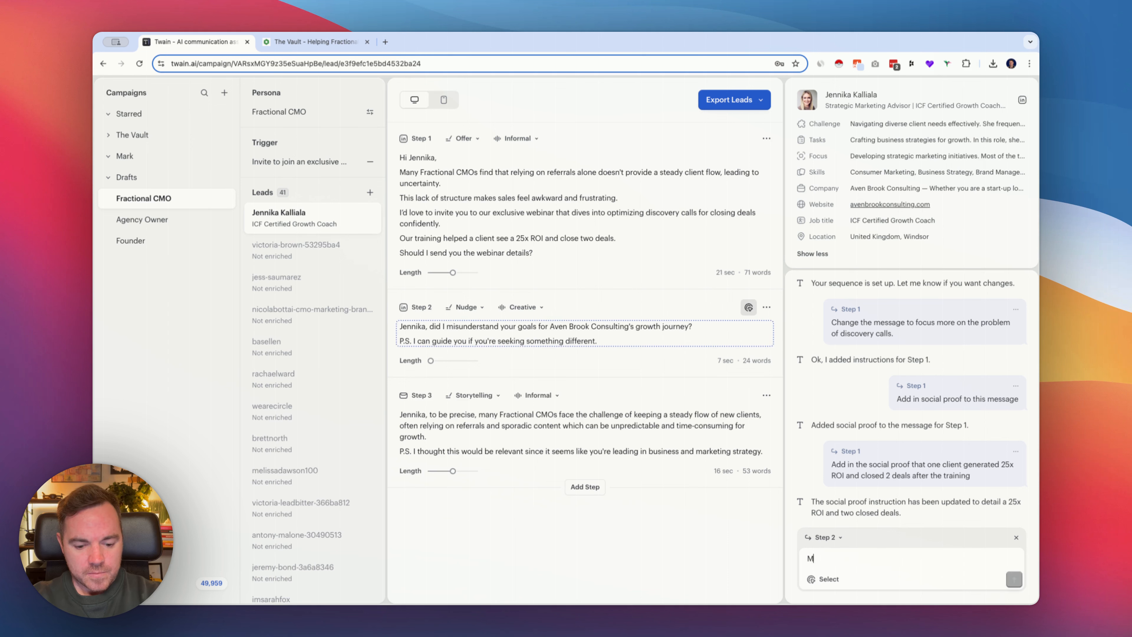
text(ake this more )
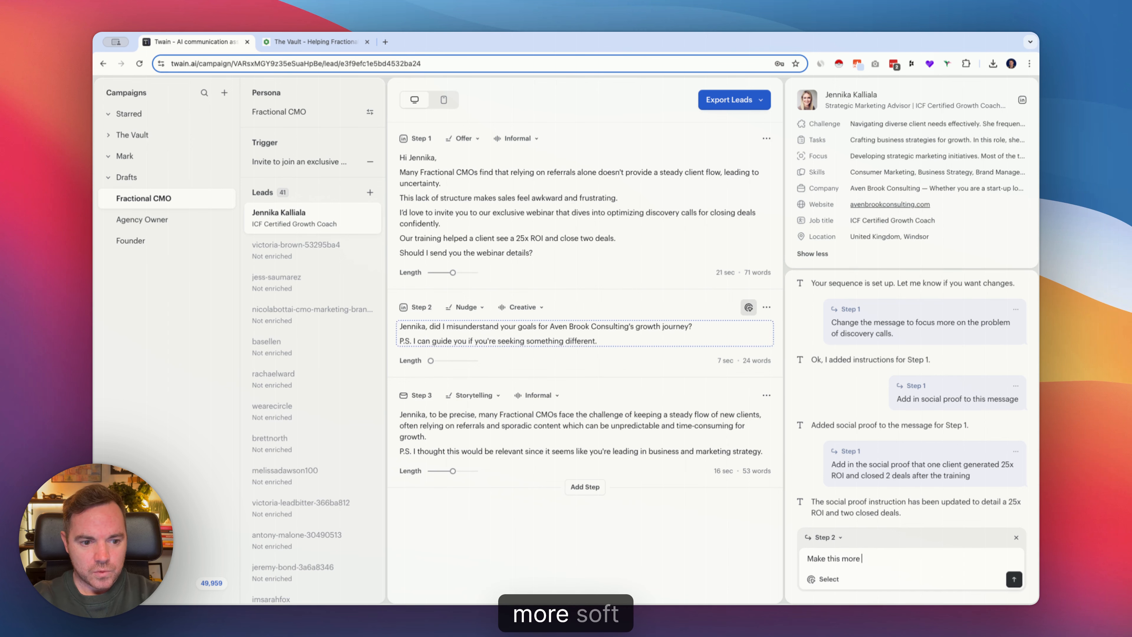
text(soft an)
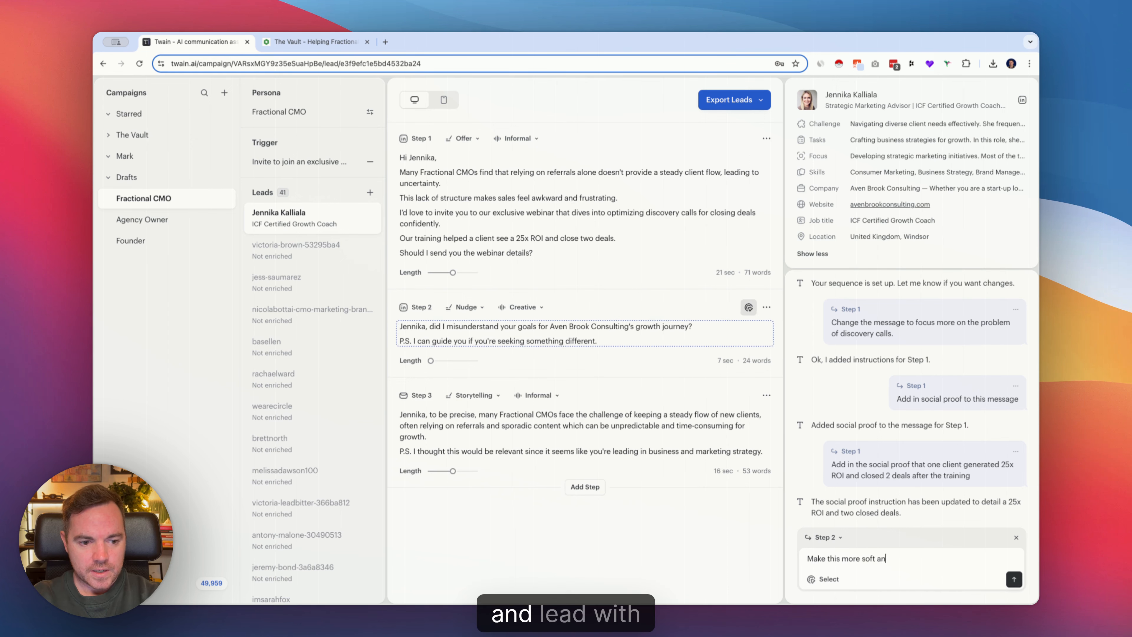
text(d lead with asking a question)
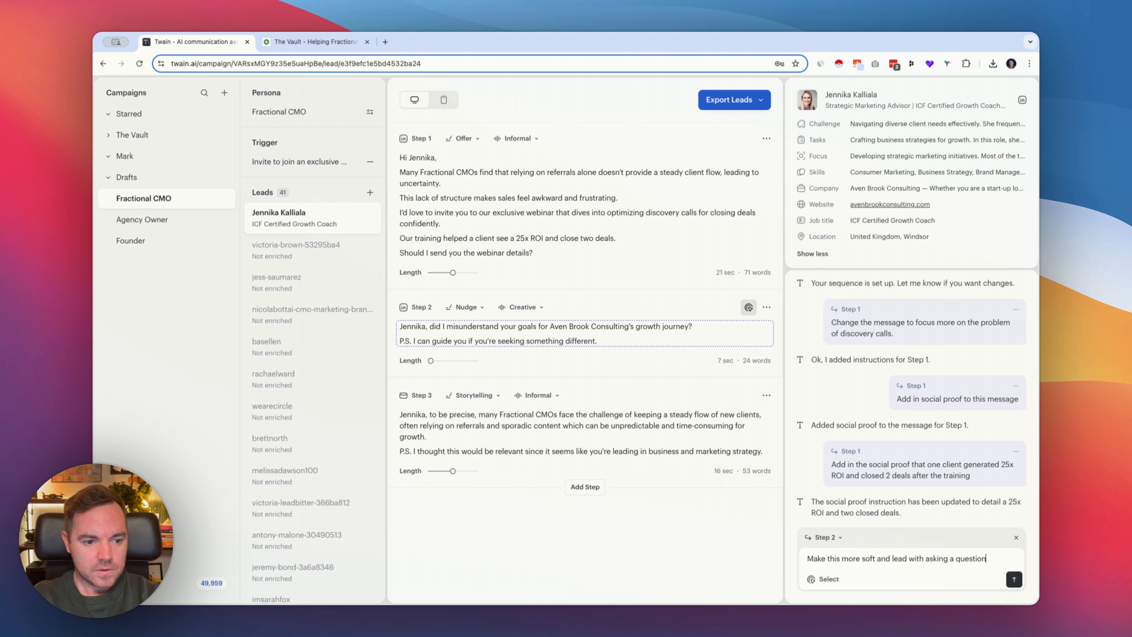
text( "would you like me to send over the webinar link?)
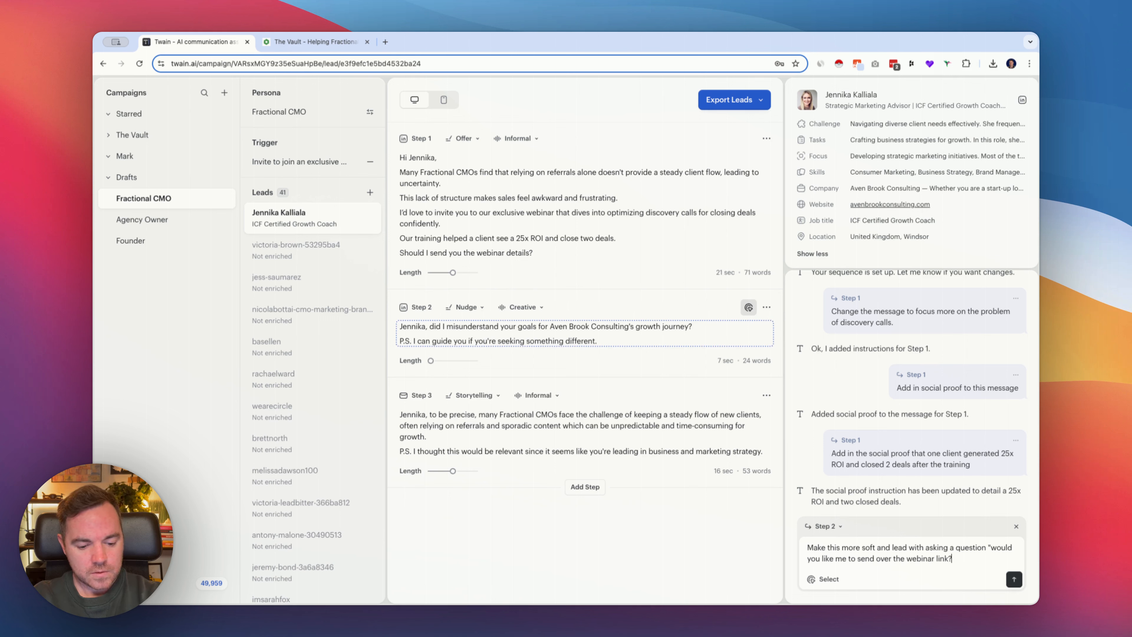
text(")
click(1013, 579)
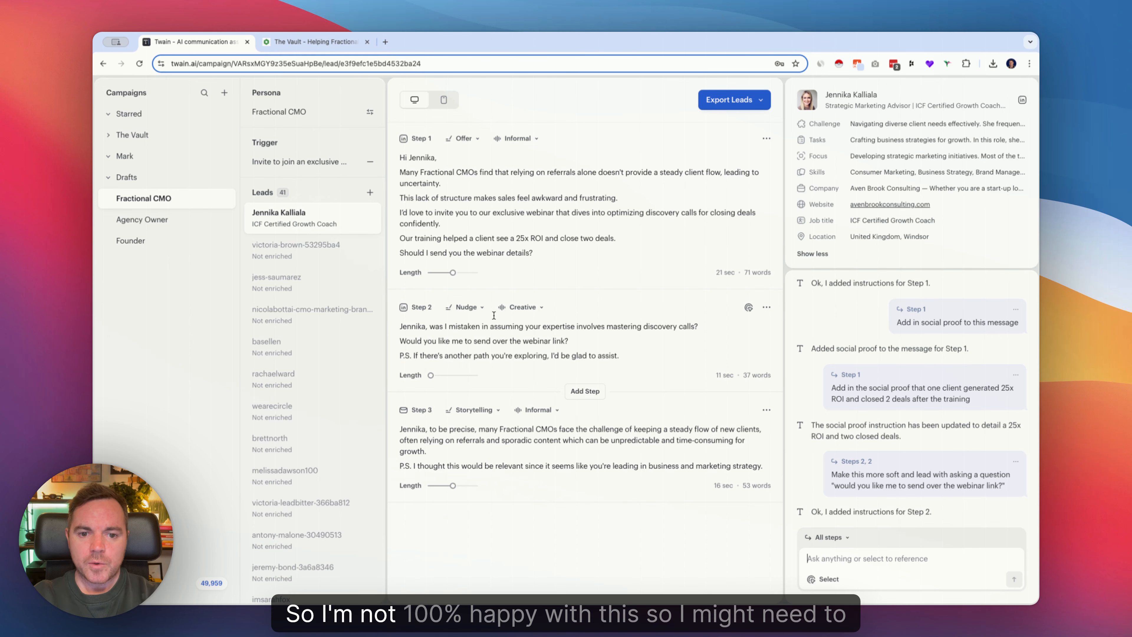
Start a new LinkedIn follow-up framework for step 2 and name it "soft follow up".
click(467, 307)
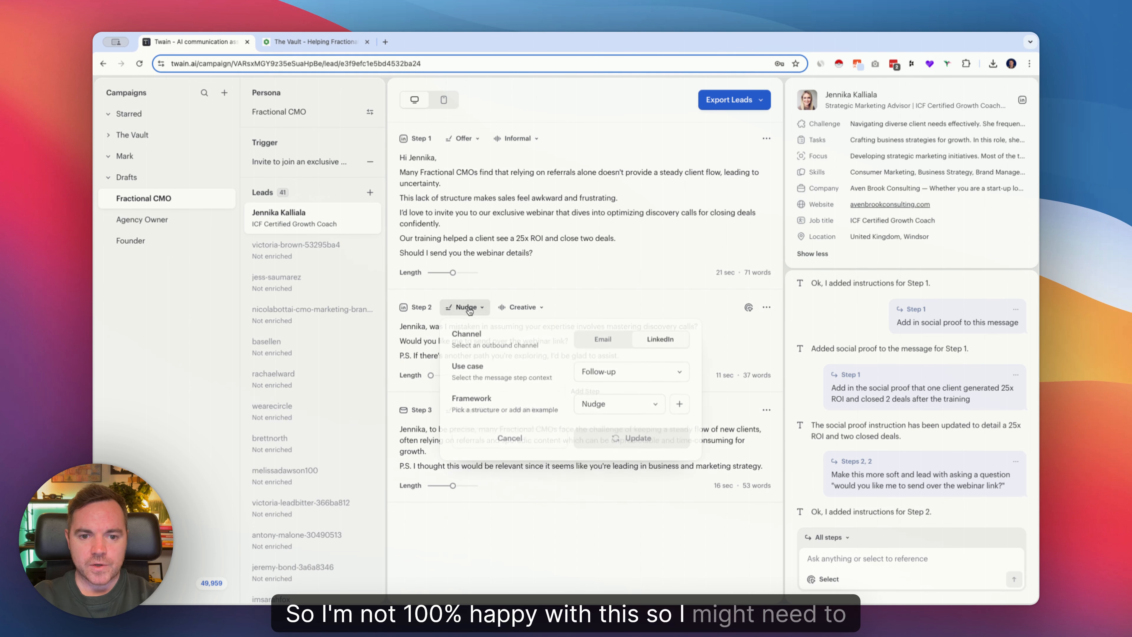
click(688, 407)
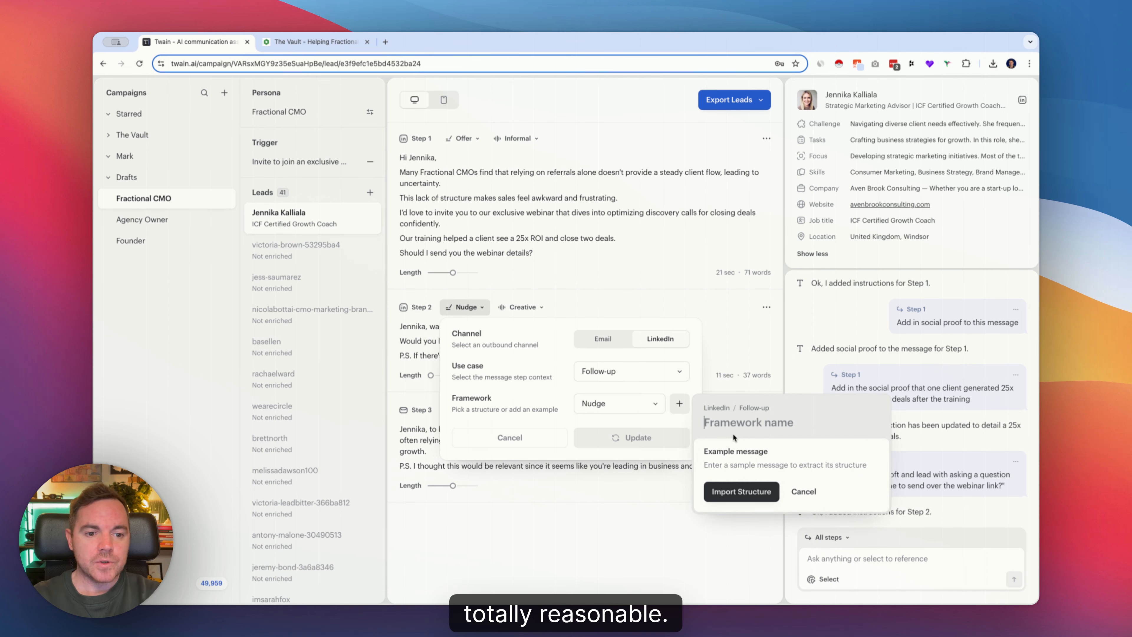
text(soft fo)
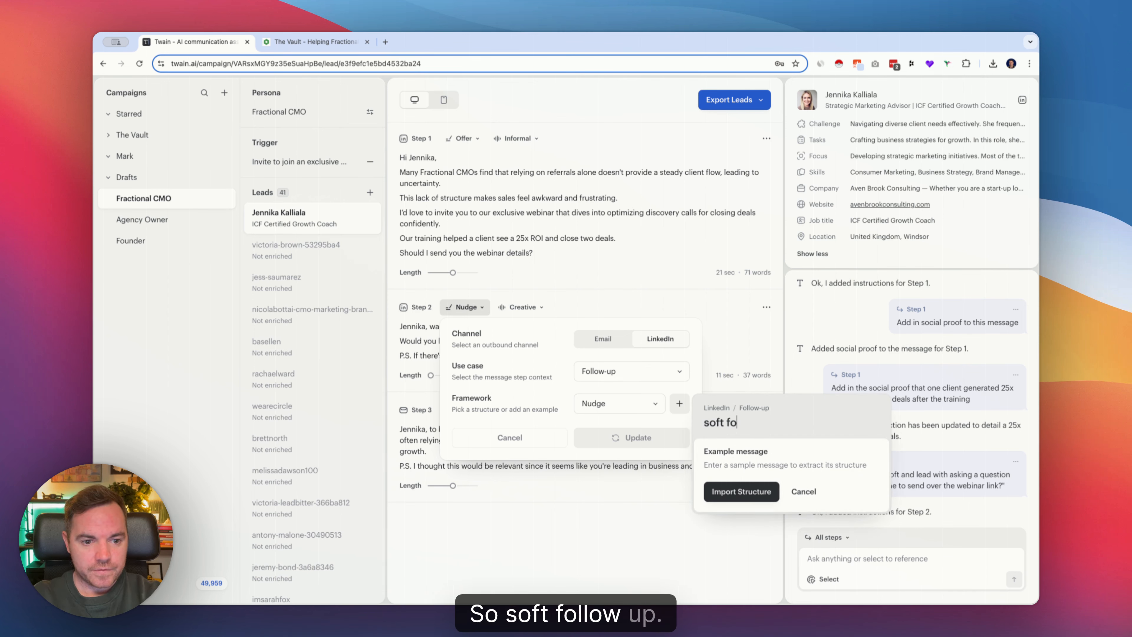
text(llow up)
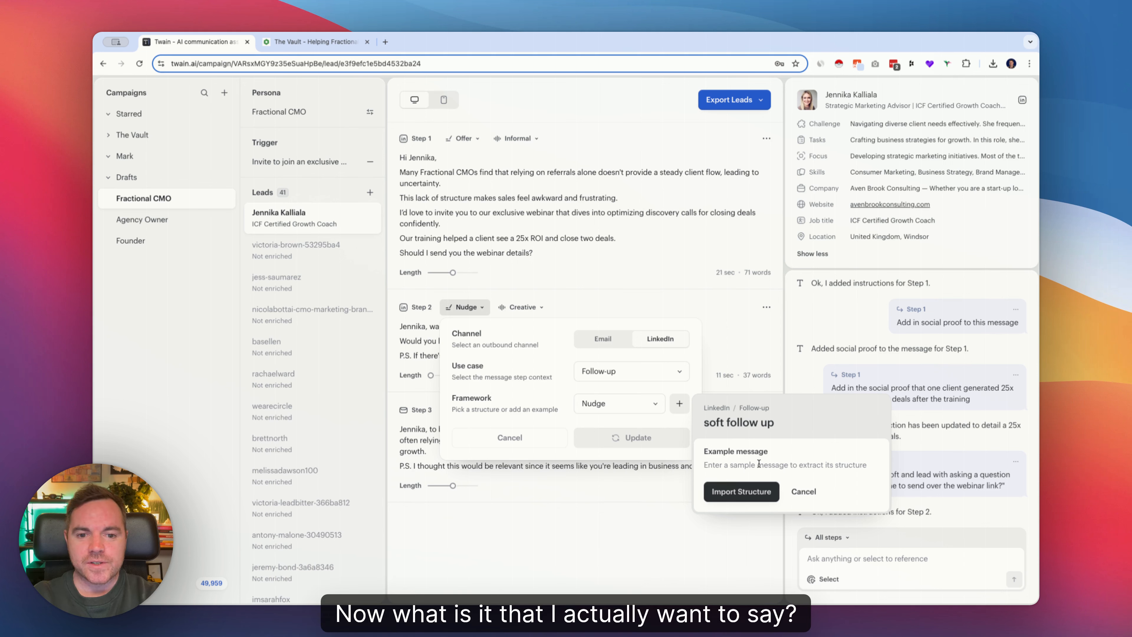
Begin the framework's example message with "Hi name, Would you be interested in joining a weninar for Fractional CMO's where we".
text(Hi name,)
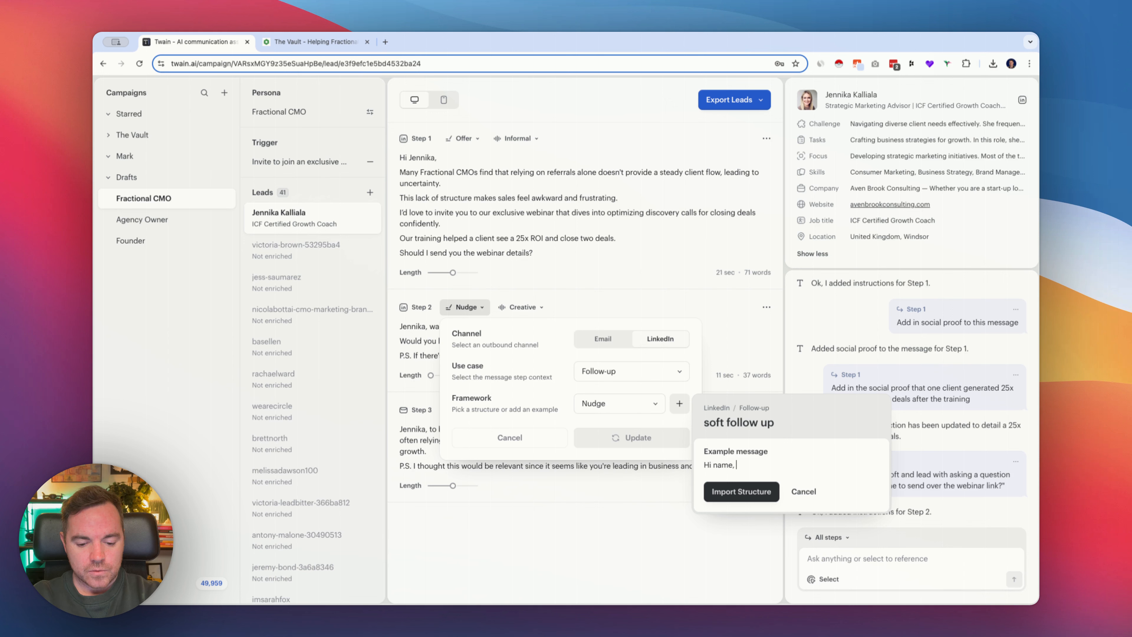
text( Would you be)
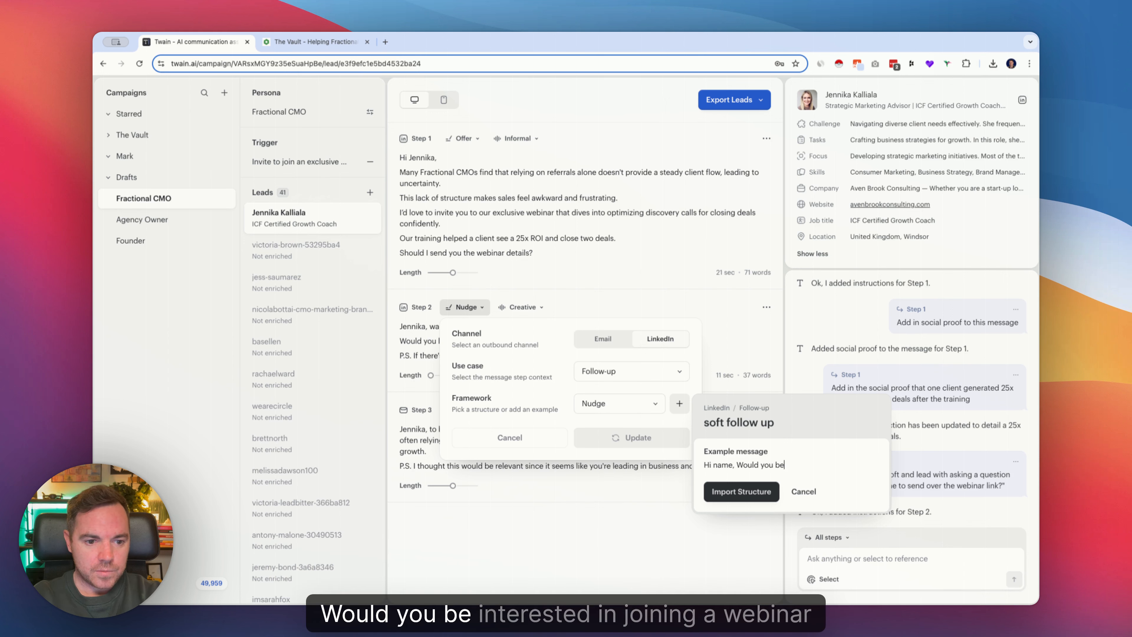
text( interested in )
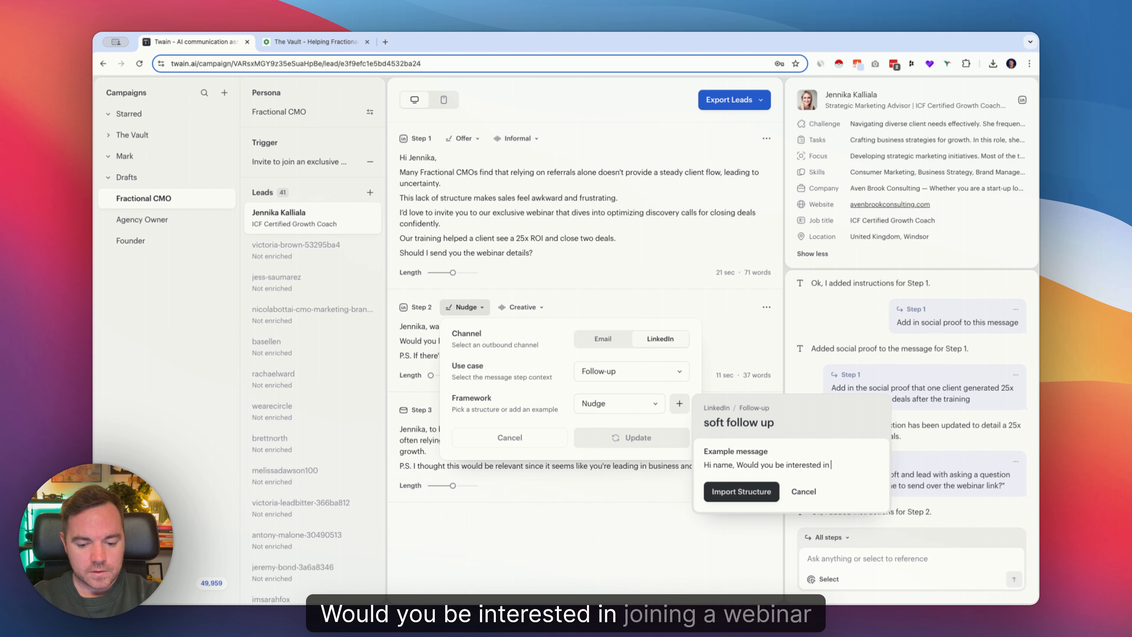
text(joining a we)
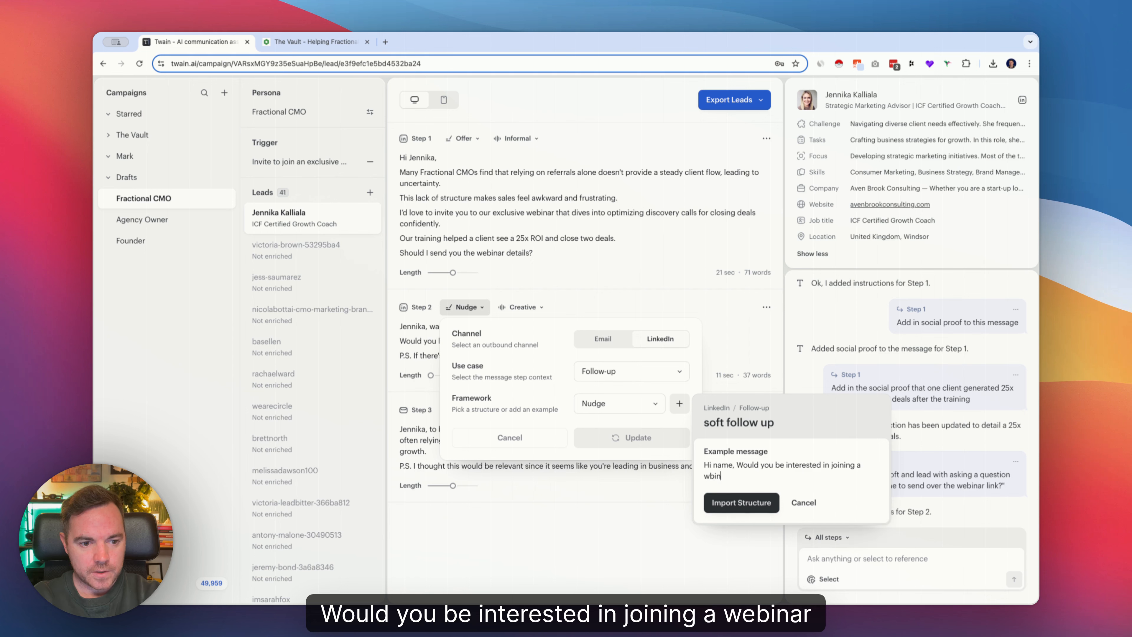
text(ninar fo)
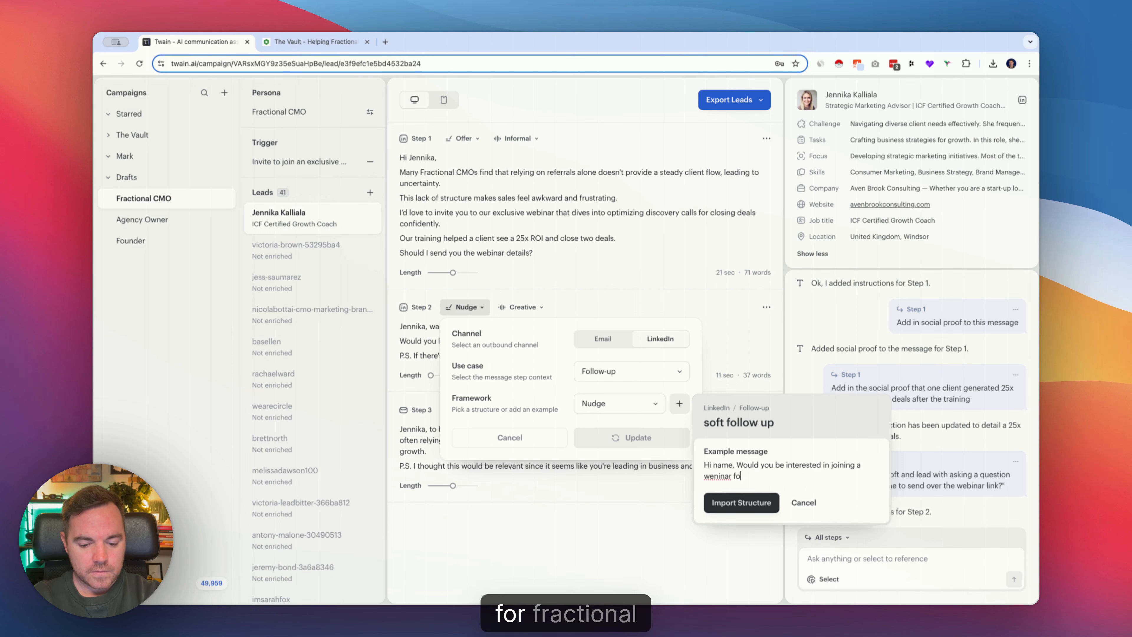
text(r Fractional CMO)
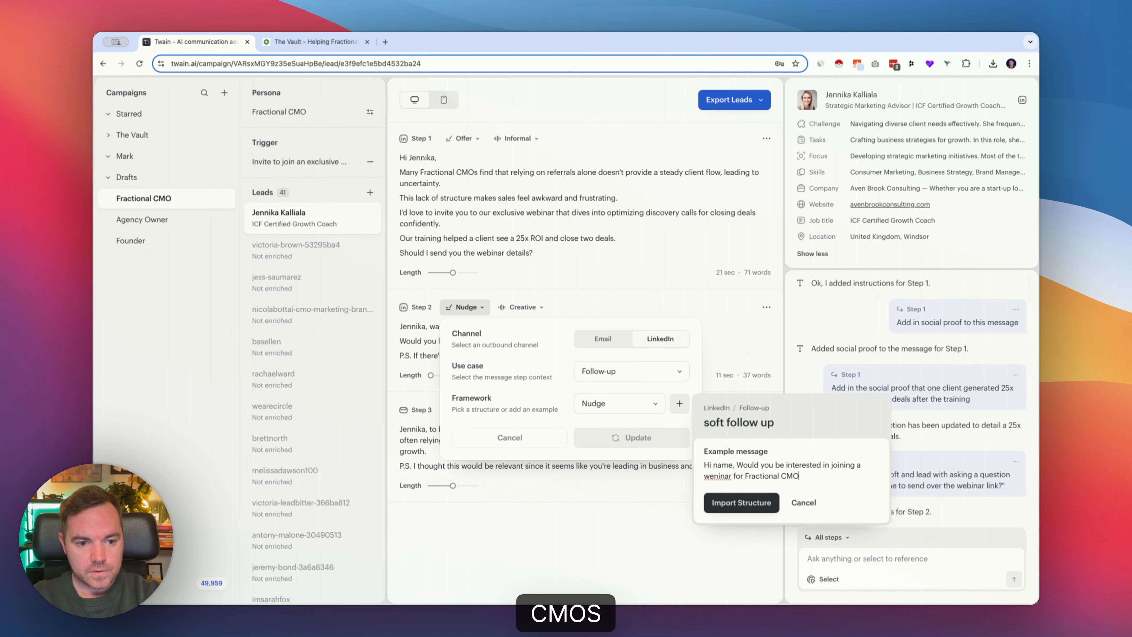
text('s where we)
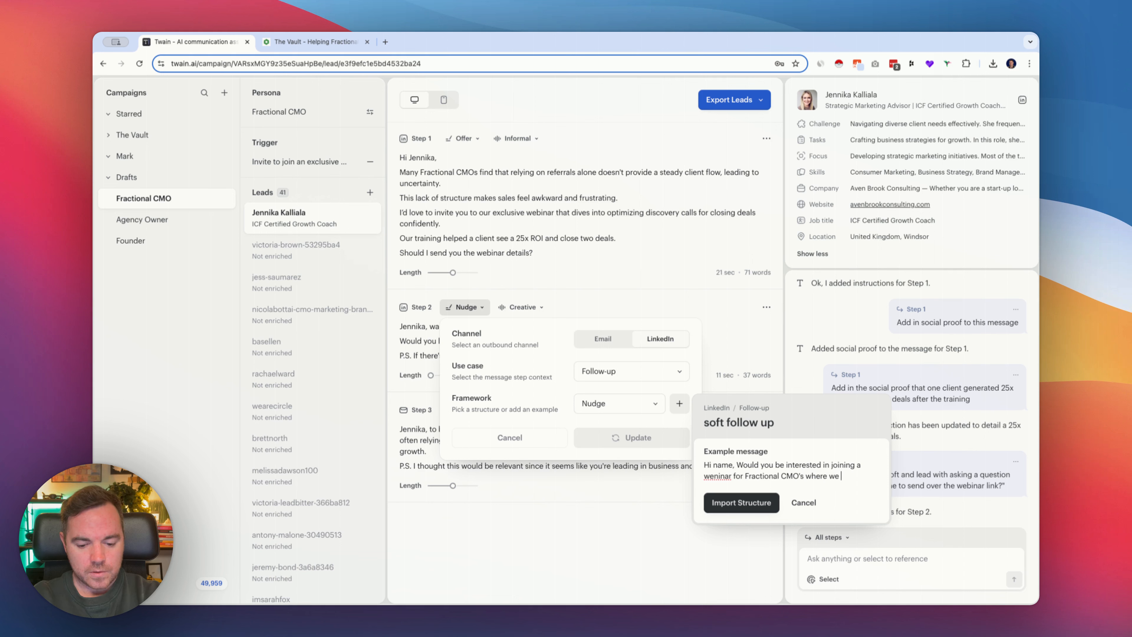
Complete the example message with "walk through the ideal discovery call and follow up process to help close more deals with confidence?".
text( walk through the ideal discovery call process and f)
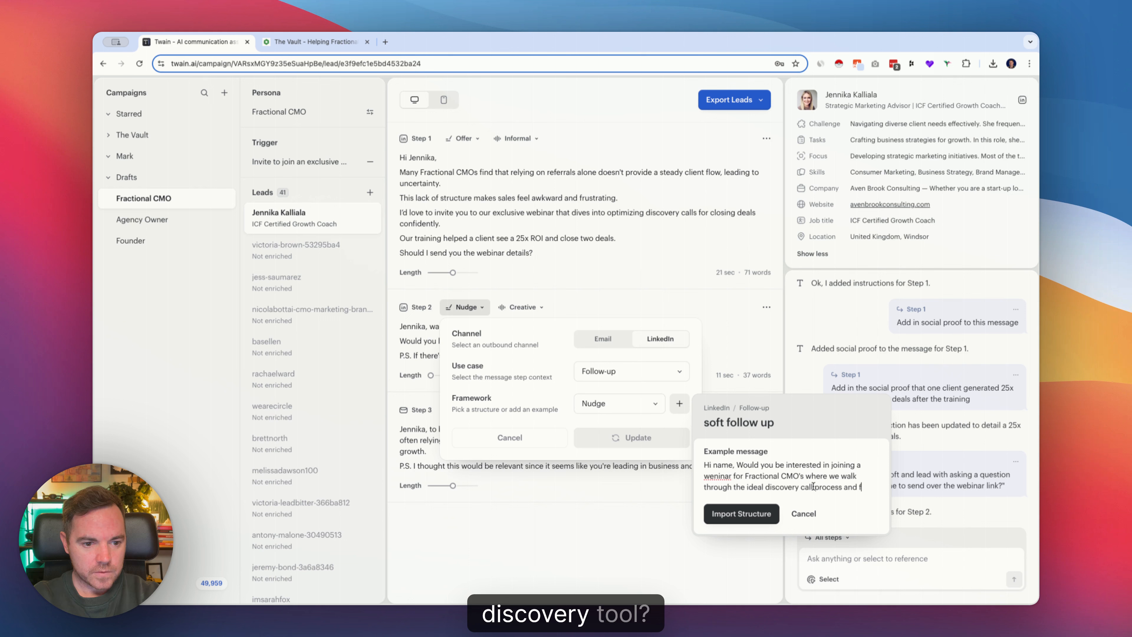
click(812, 486)
text(and)
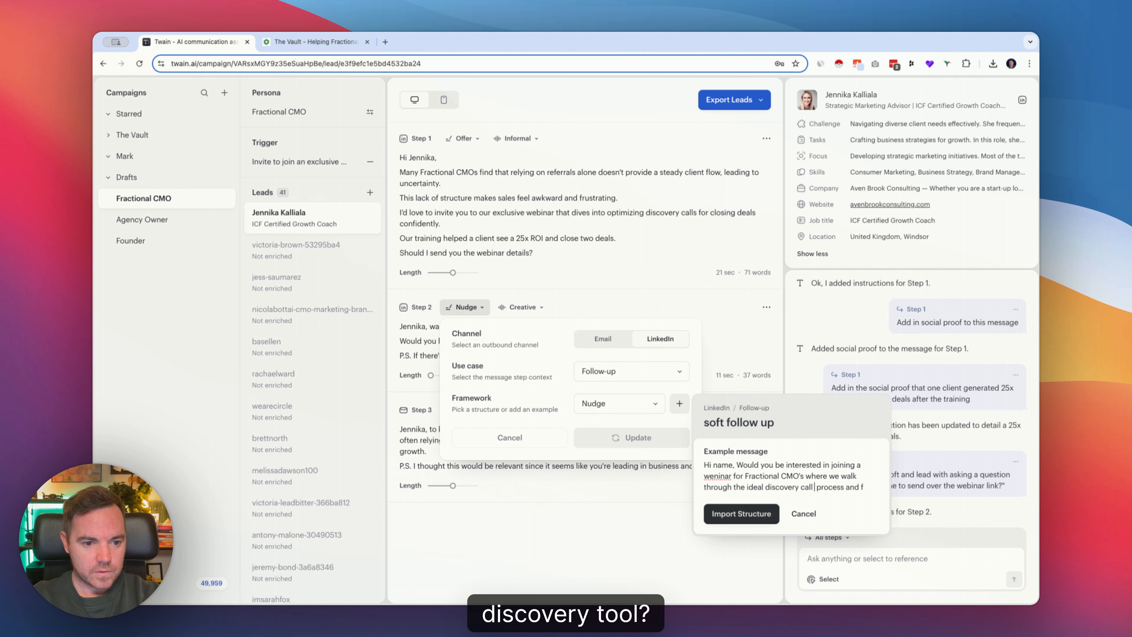
text( follow up)
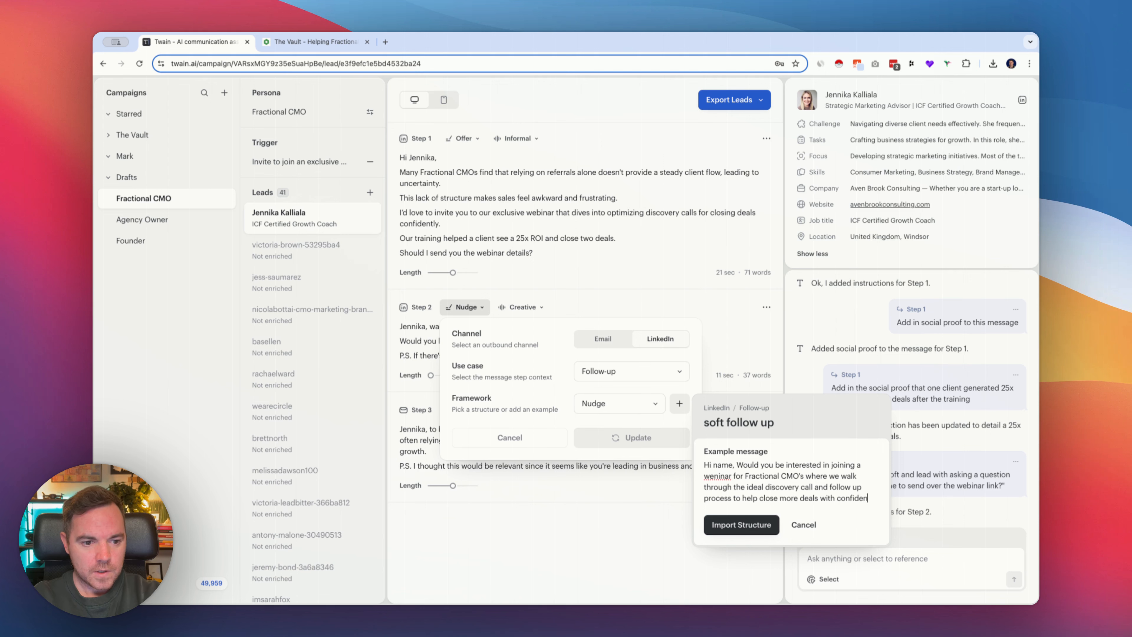
text(ce?)
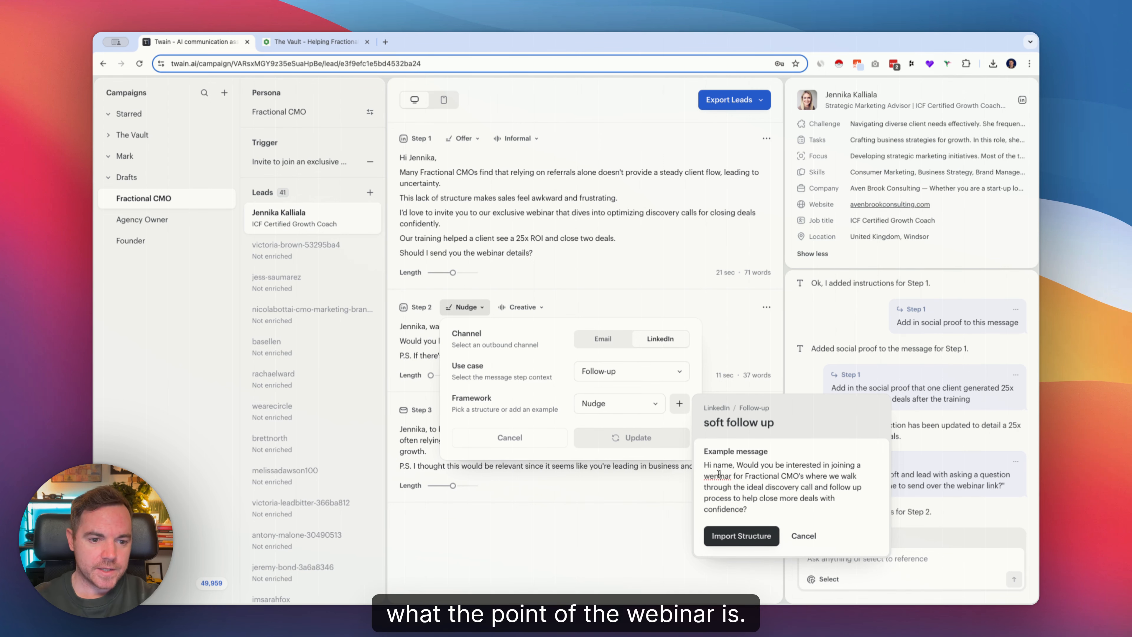
Import the example message's structure, save it as a framework, and update step 2 with the soft follow up framework.
click(741, 536)
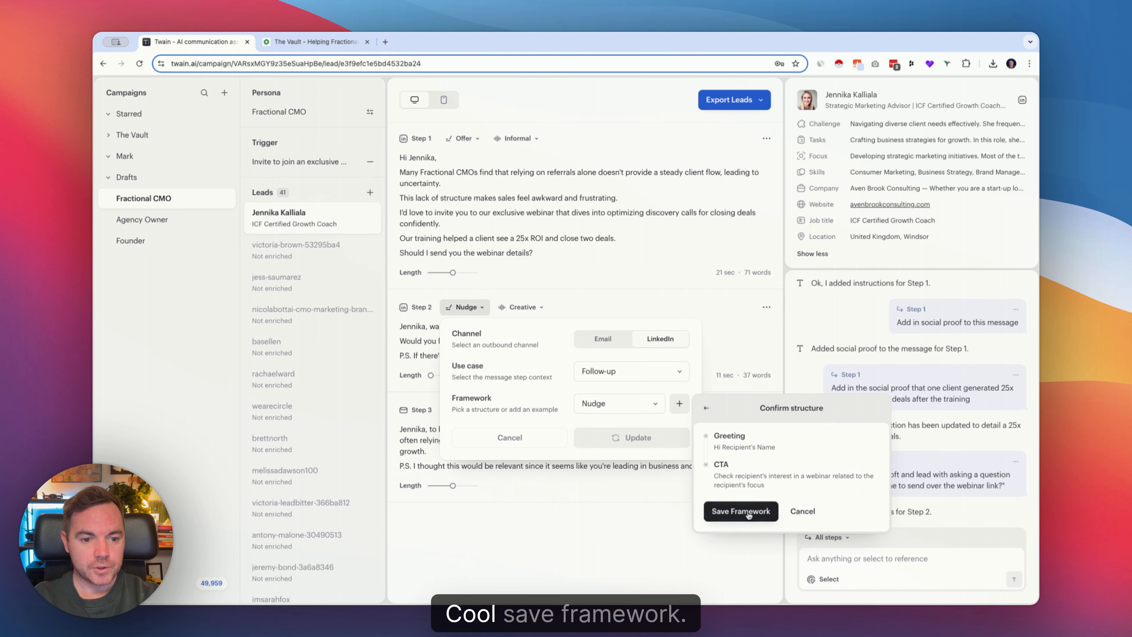
click(740, 511)
click(630, 432)
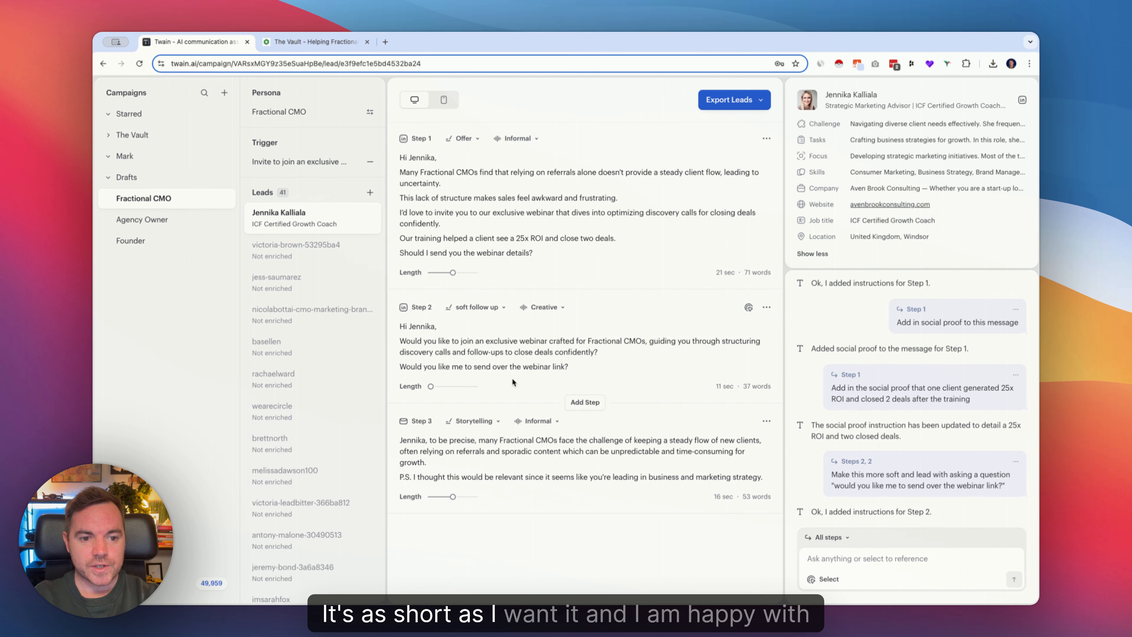
Delete the Storytelling message, step 3, from the sequence for all leads.
click(759, 421)
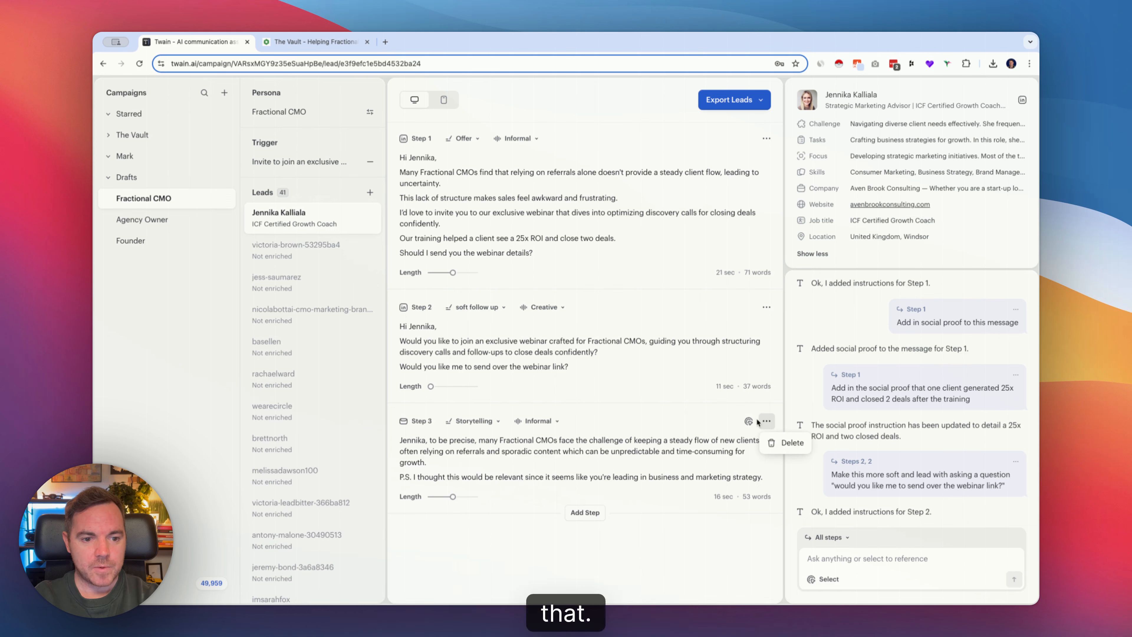
click(791, 442)
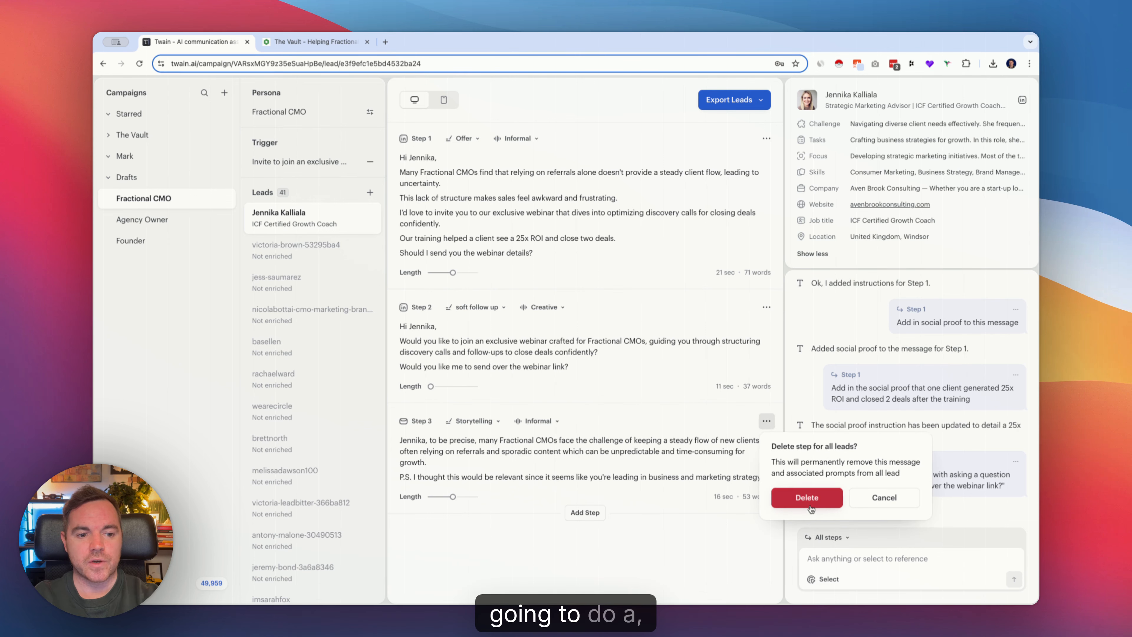
click(807, 497)
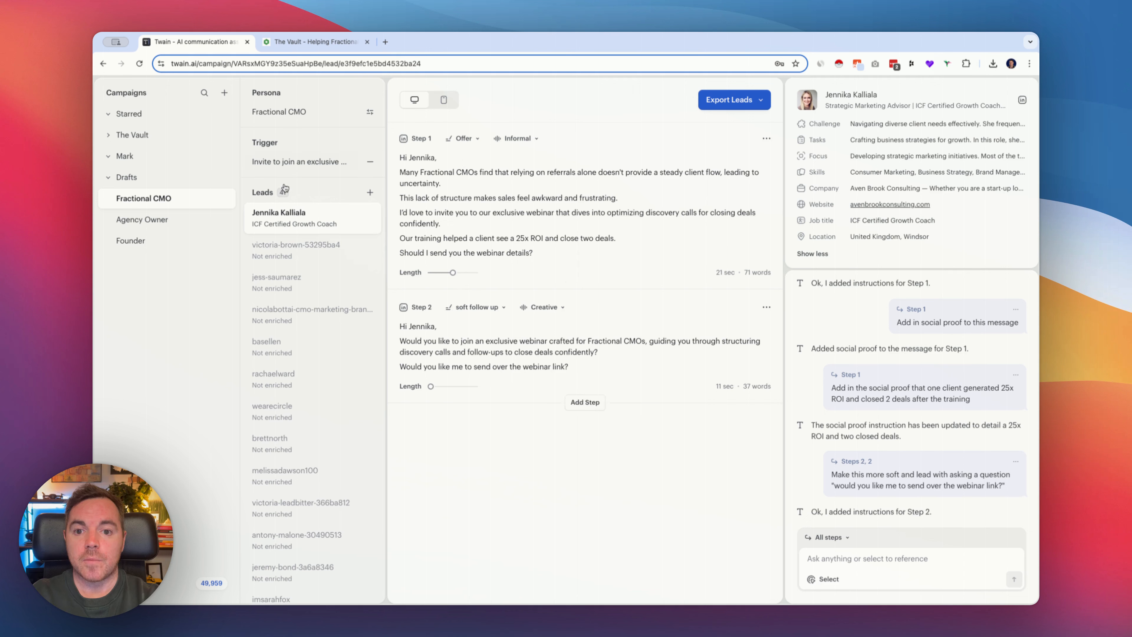
Generate a personalized sequence for the second lead in the list and compare its copy with the first lead's messages.
click(310, 250)
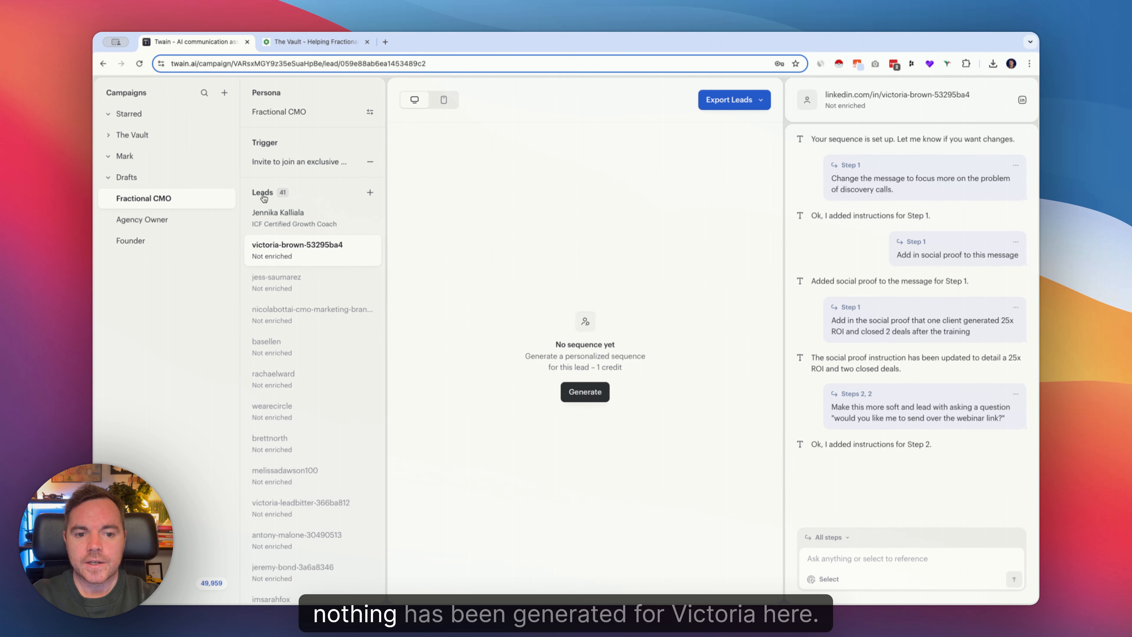
click(582, 393)
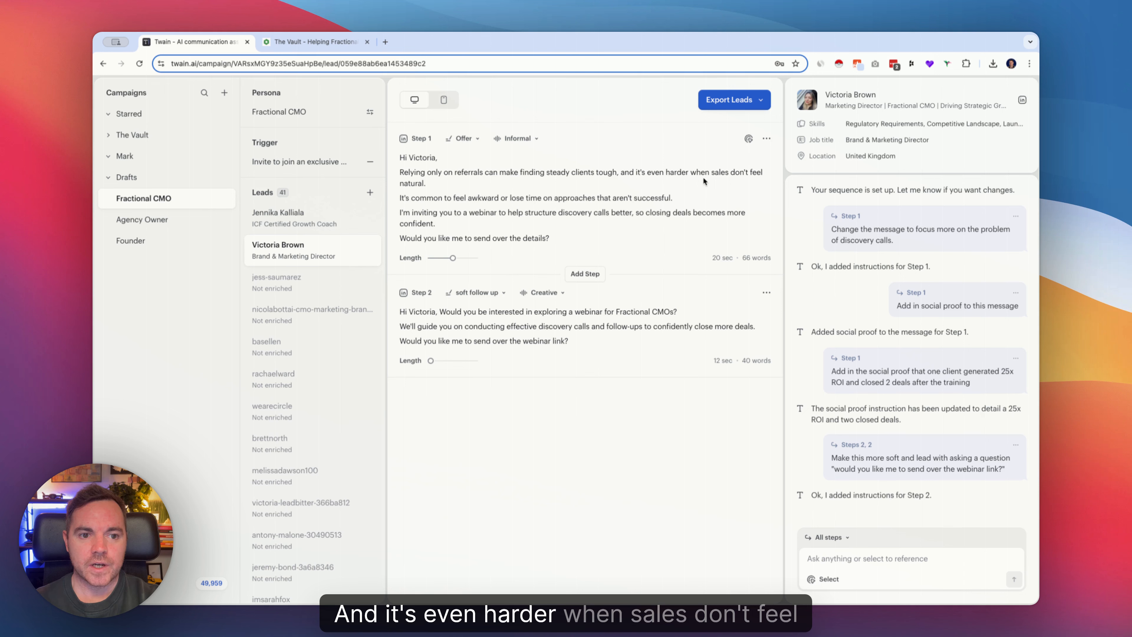
click(331, 222)
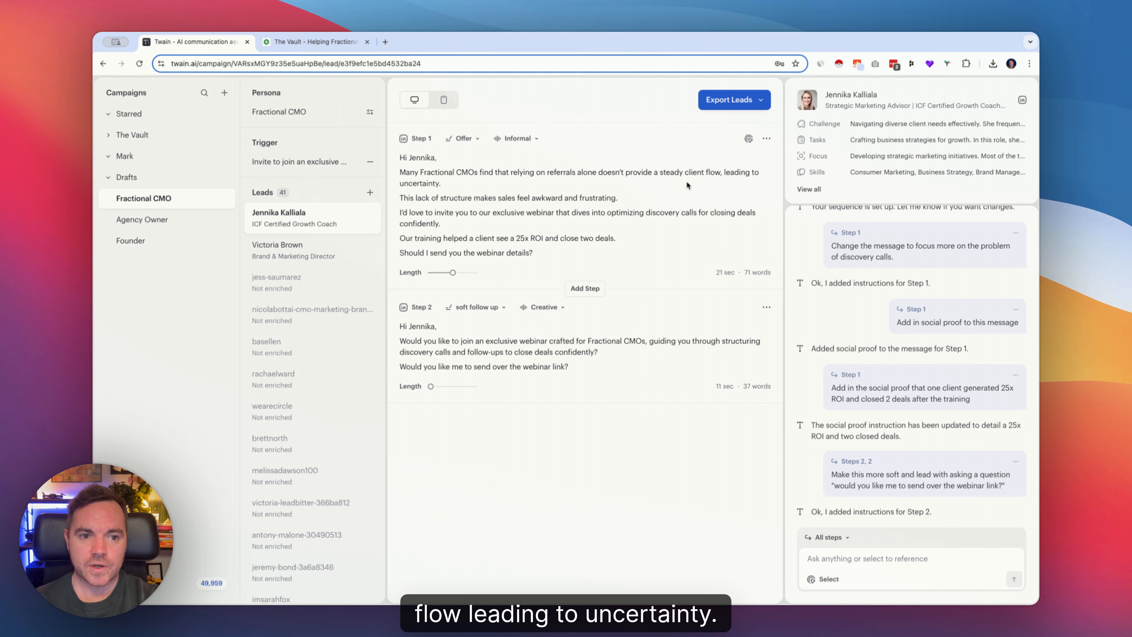
click(303, 250)
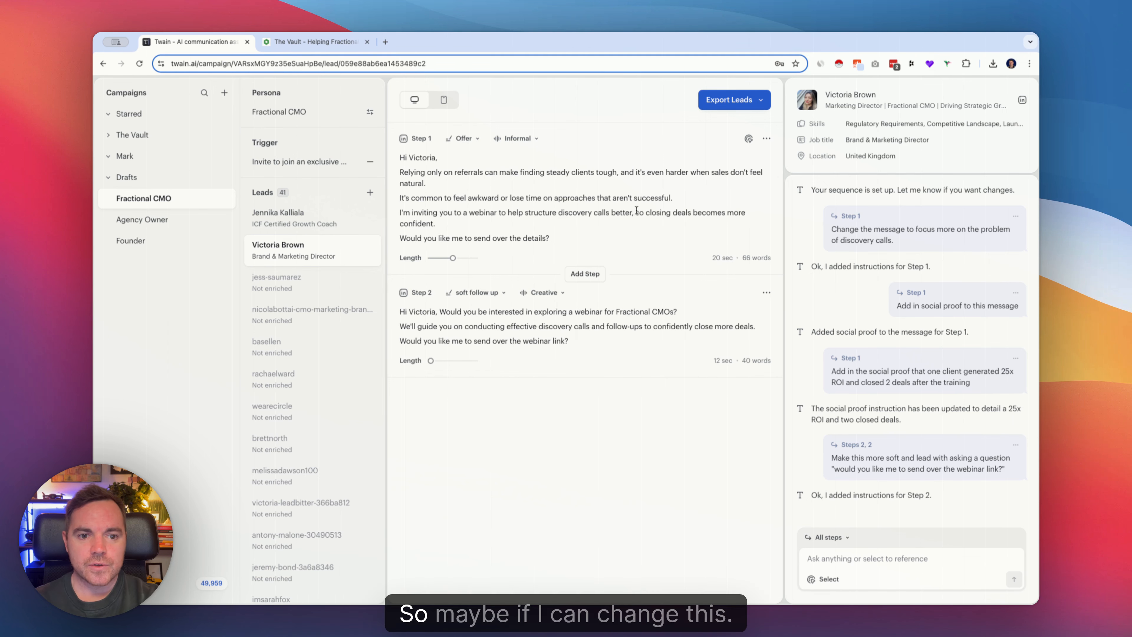
Copy "so closing deals becomes more confident." from the second lead's step 1 message and quote it in a chat instruction targeting Step 1.
drag(636, 213, 637, 223)
key(super+c)
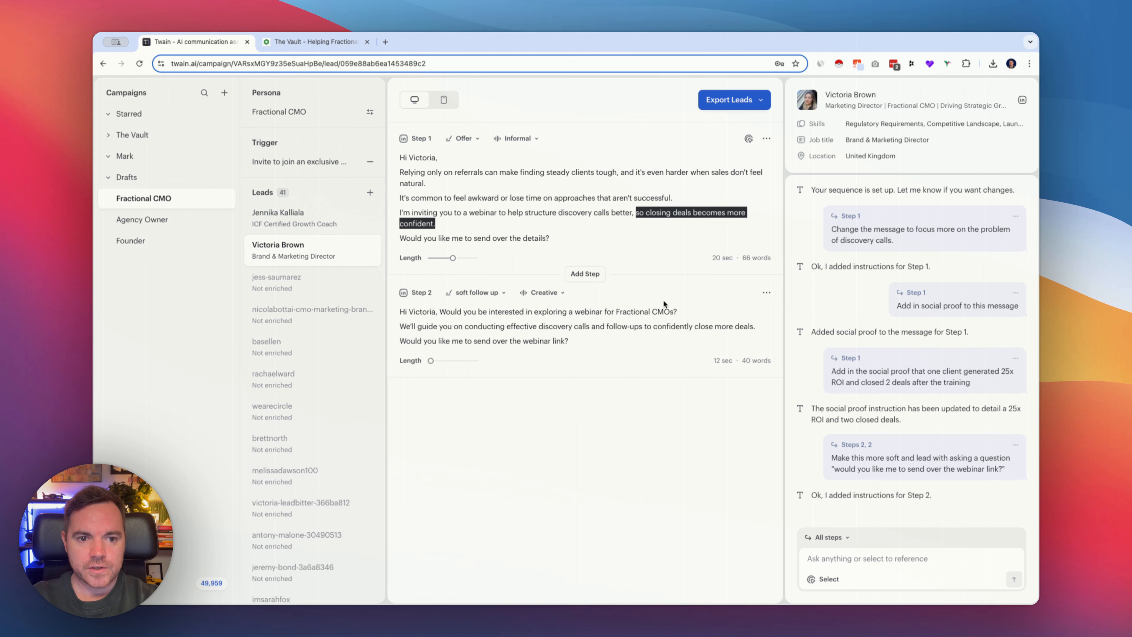
click(828, 538)
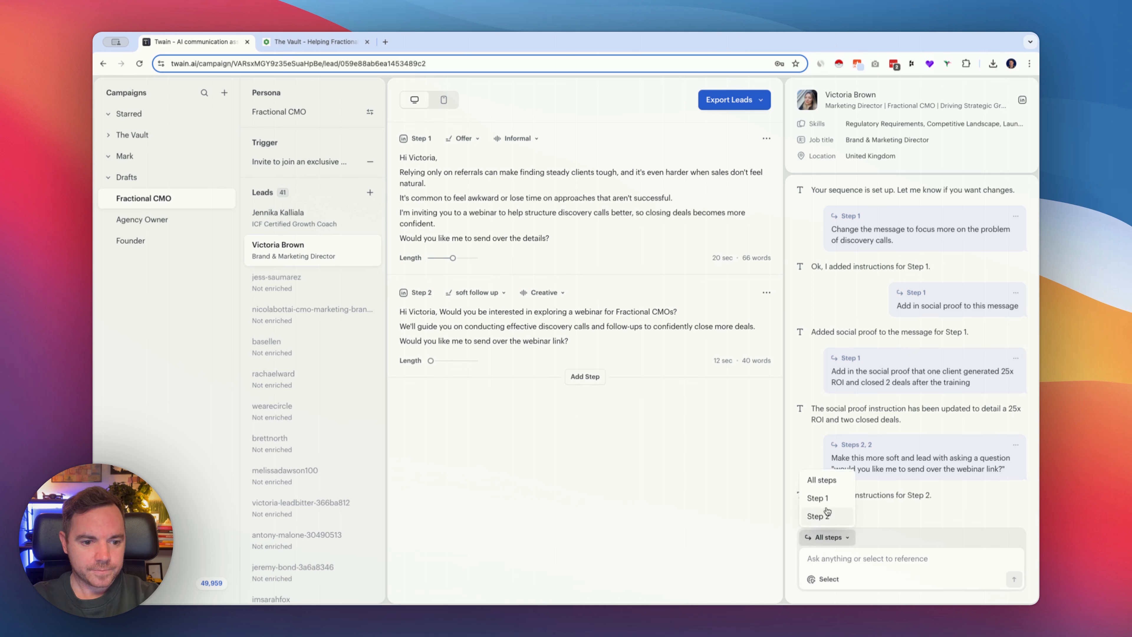
click(824, 496)
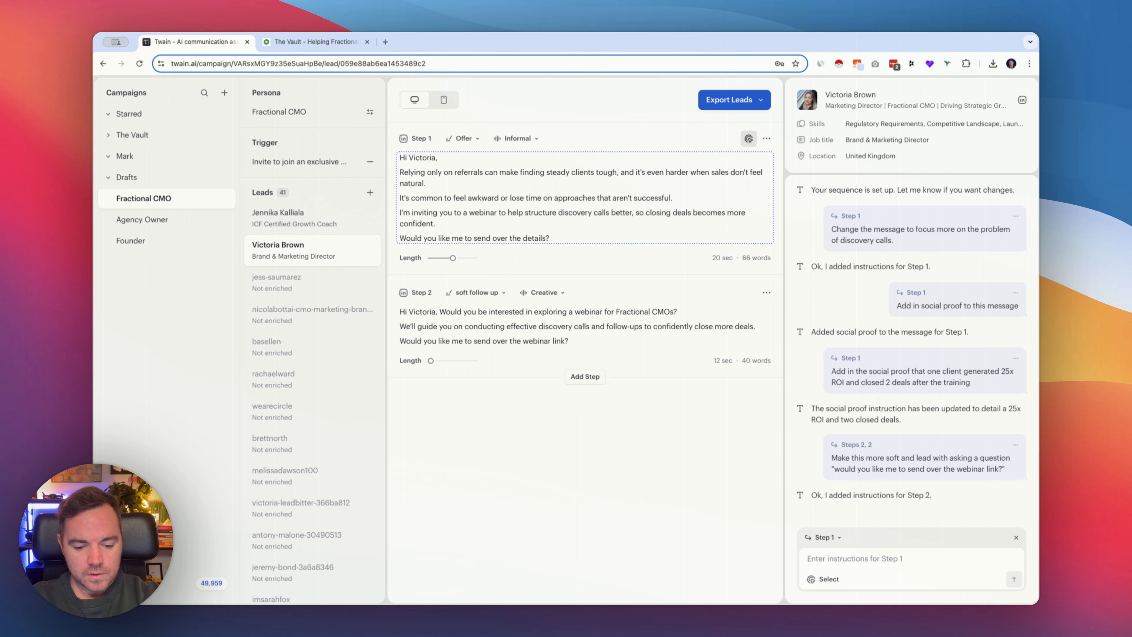
text(change to)
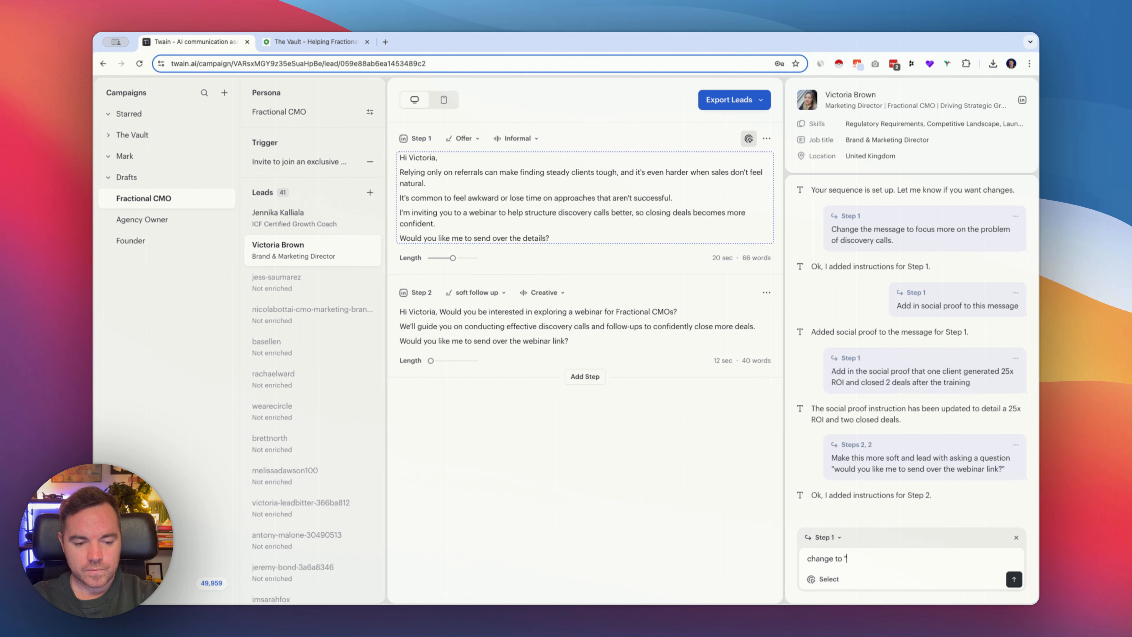
key(super+v)
text(")
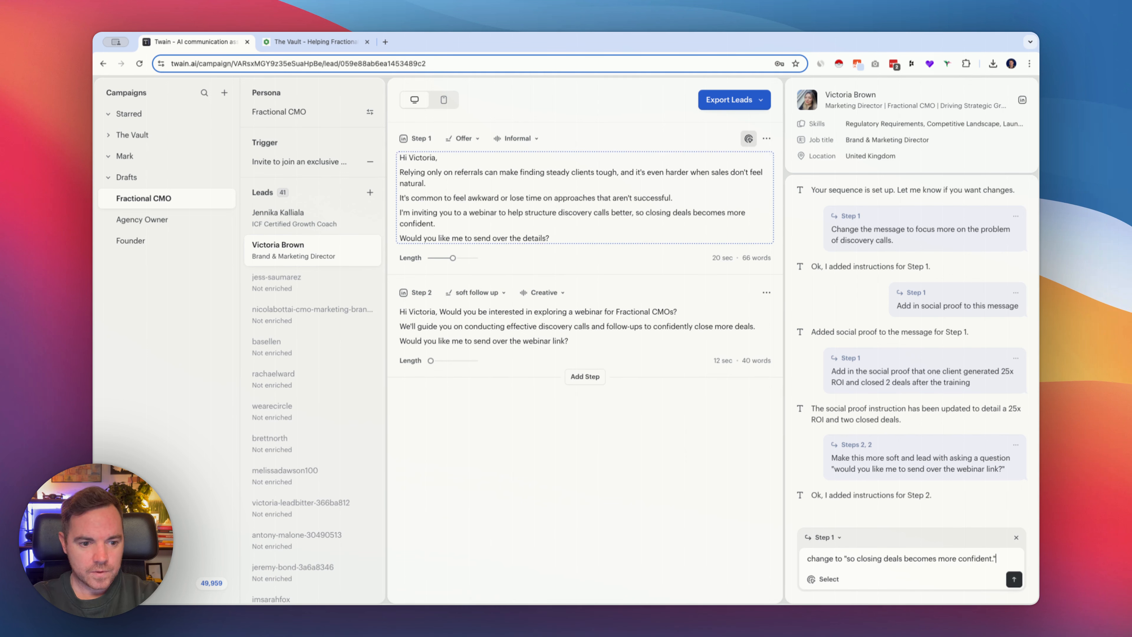
Reword and send the instruction as: change "so closing deals becomes more confident." to "so you feel more confident closing deals", and check the regenerated copy.
double_click(837, 558)
key(BackSpace)
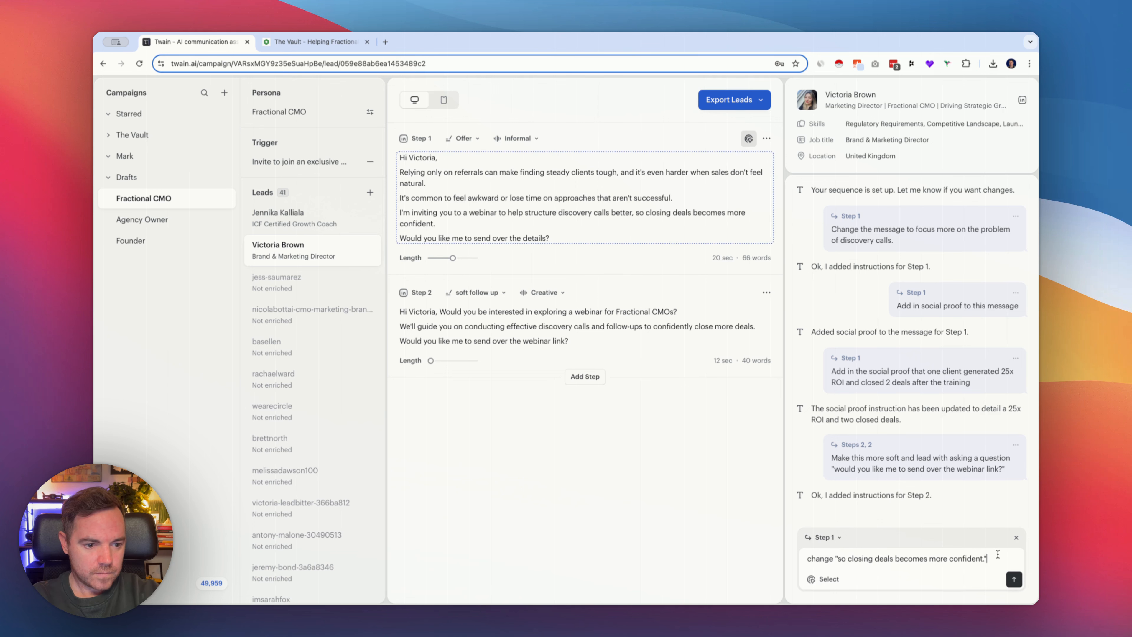
text(to "so)
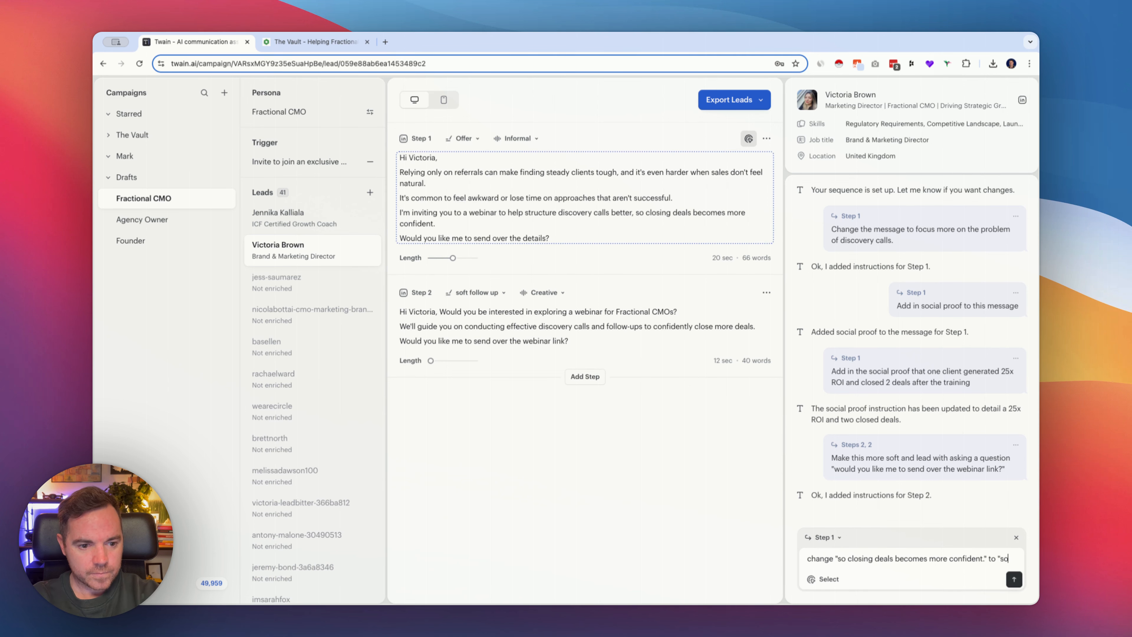
text( you)
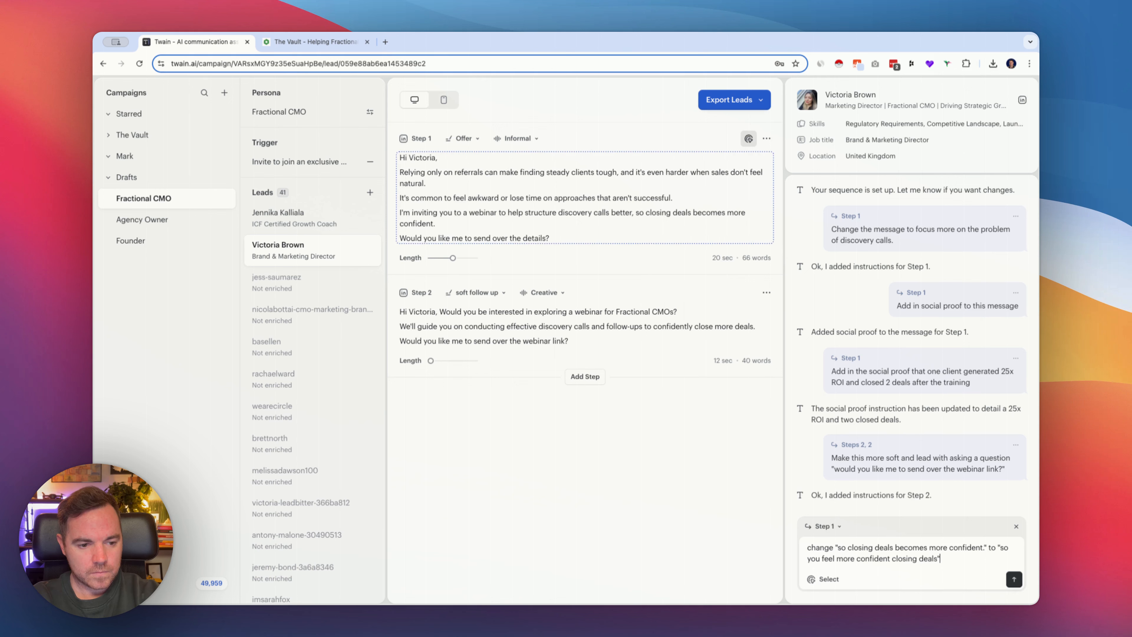
key(Return)
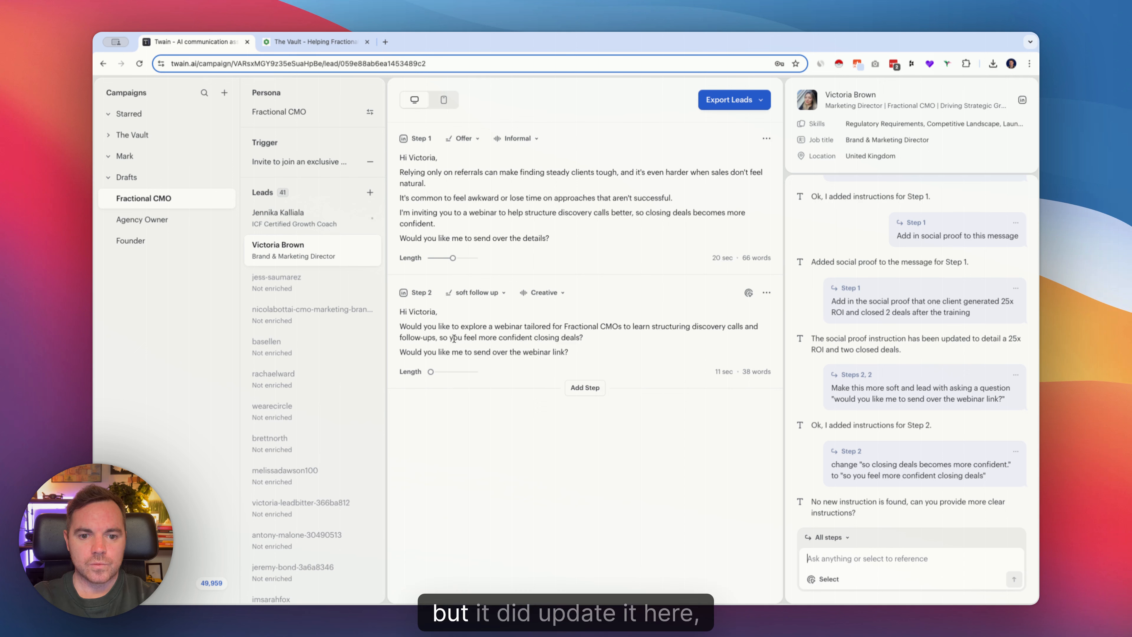
drag(580, 337, 475, 335)
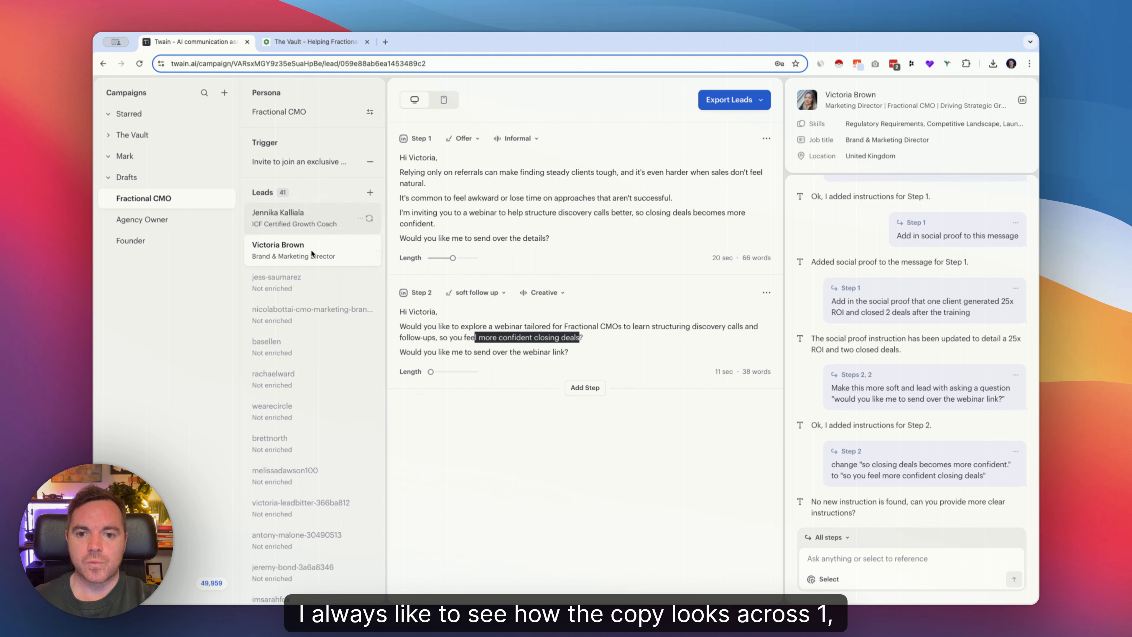
Generate sequences for the third, fourth and fifth leads, and review the messages written for two of them.
click(313, 282)
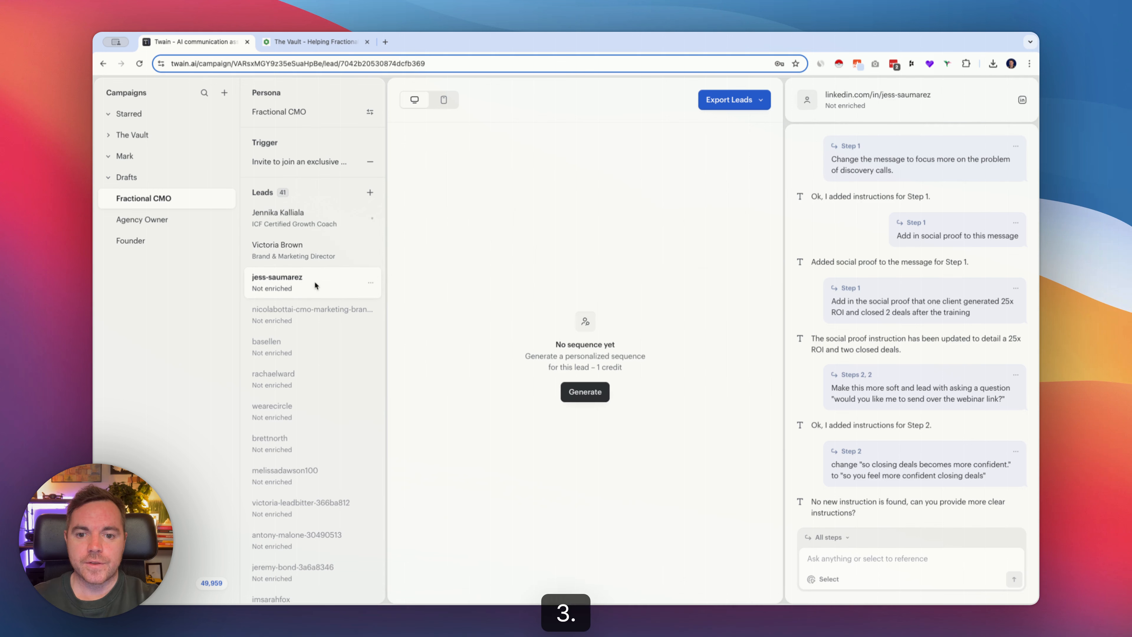
click(588, 393)
click(339, 307)
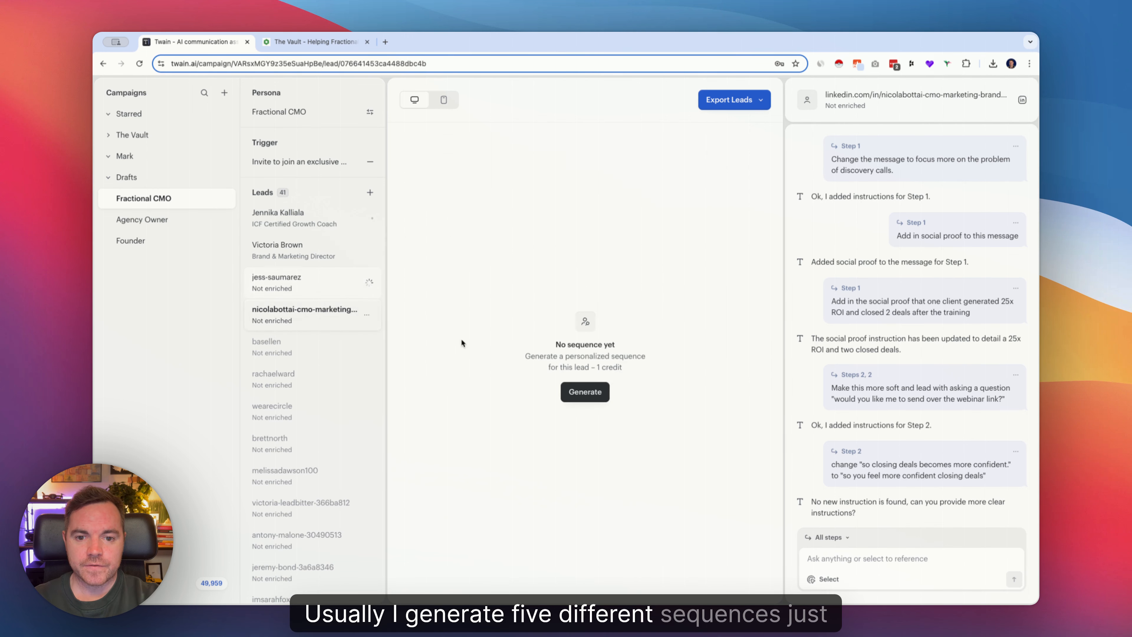
click(587, 393)
click(262, 343)
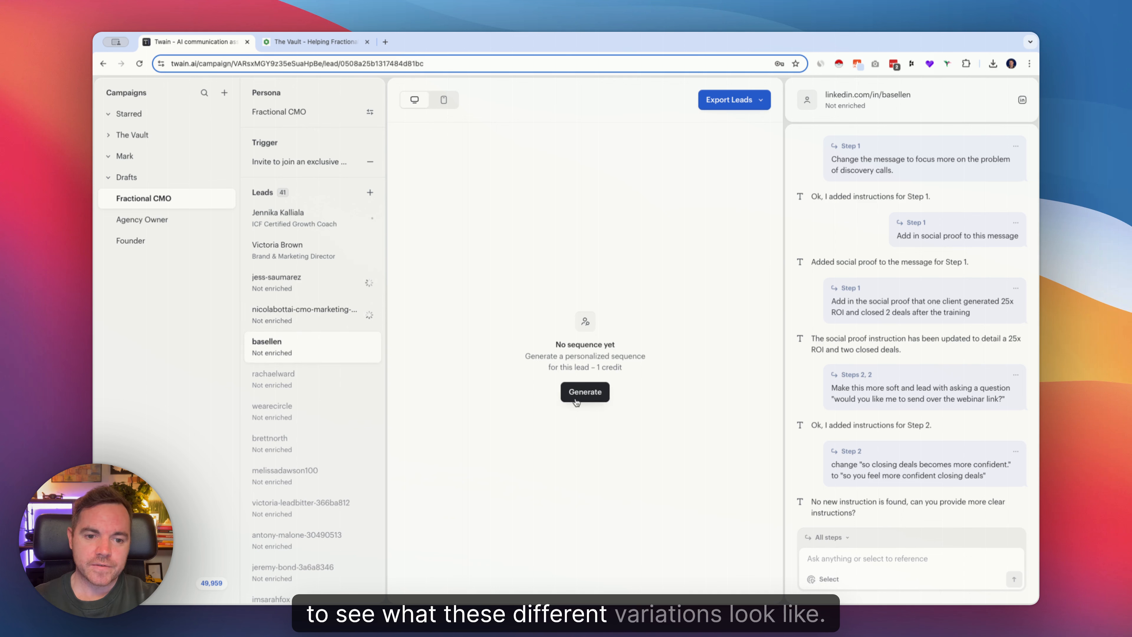
click(586, 394)
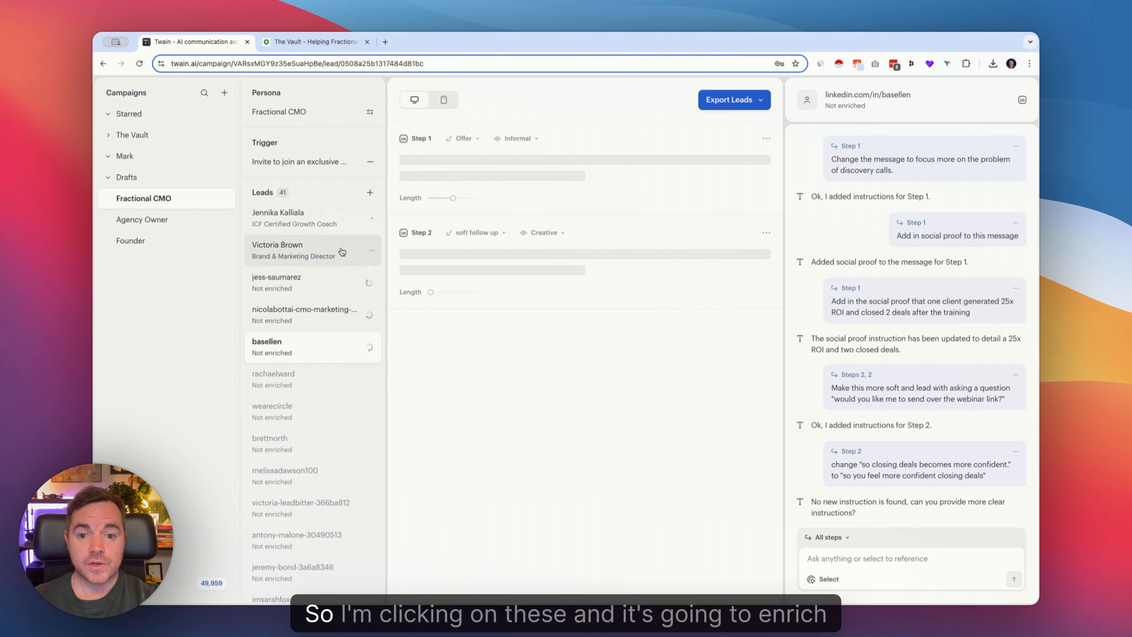
click(312, 283)
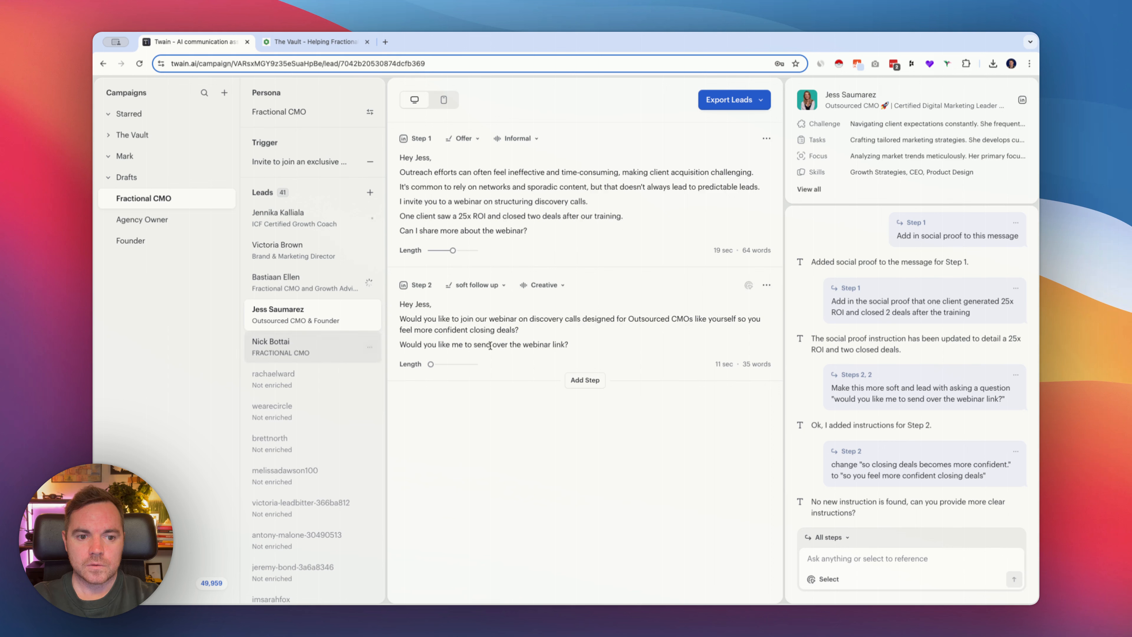
click(285, 345)
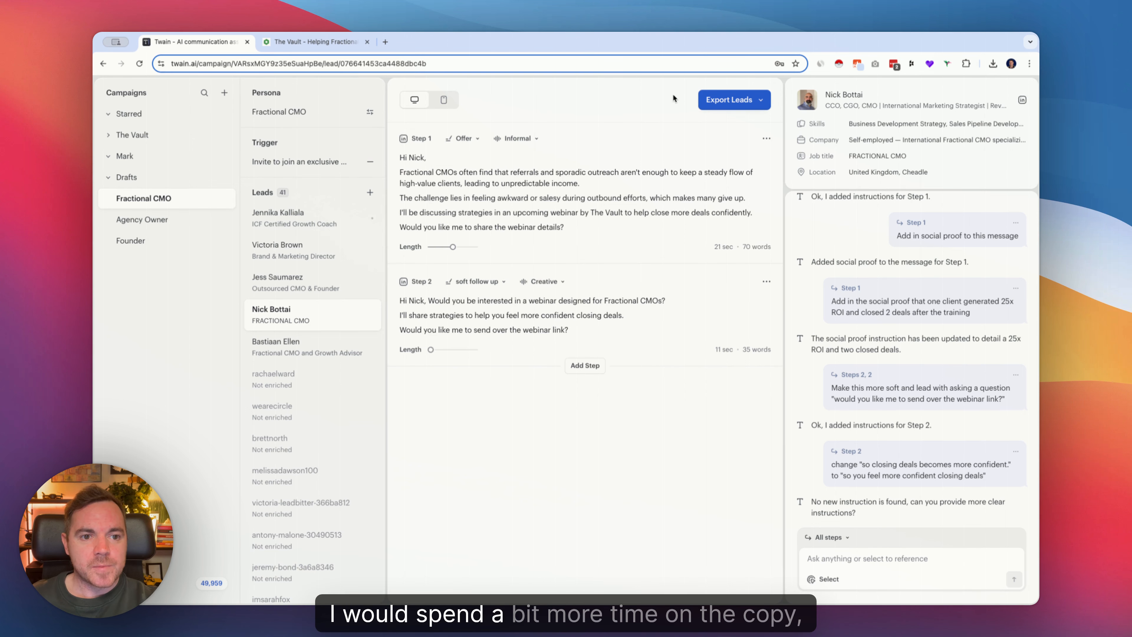
Generate the sequences for all remaining leads and open the exported results in Google Sheets.
click(761, 101)
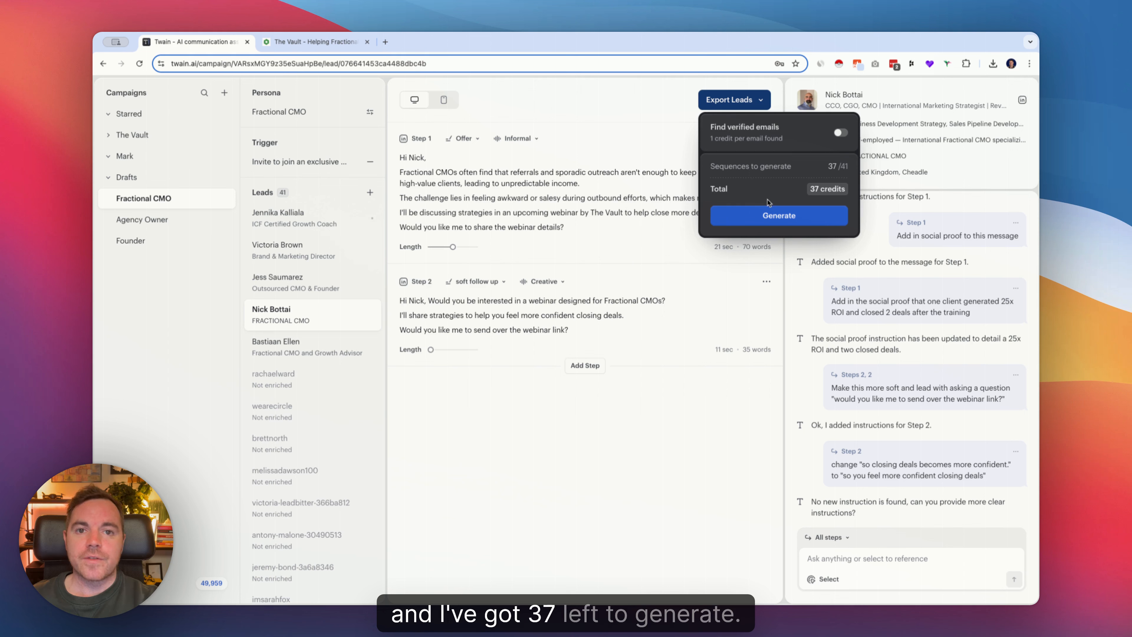
click(776, 216)
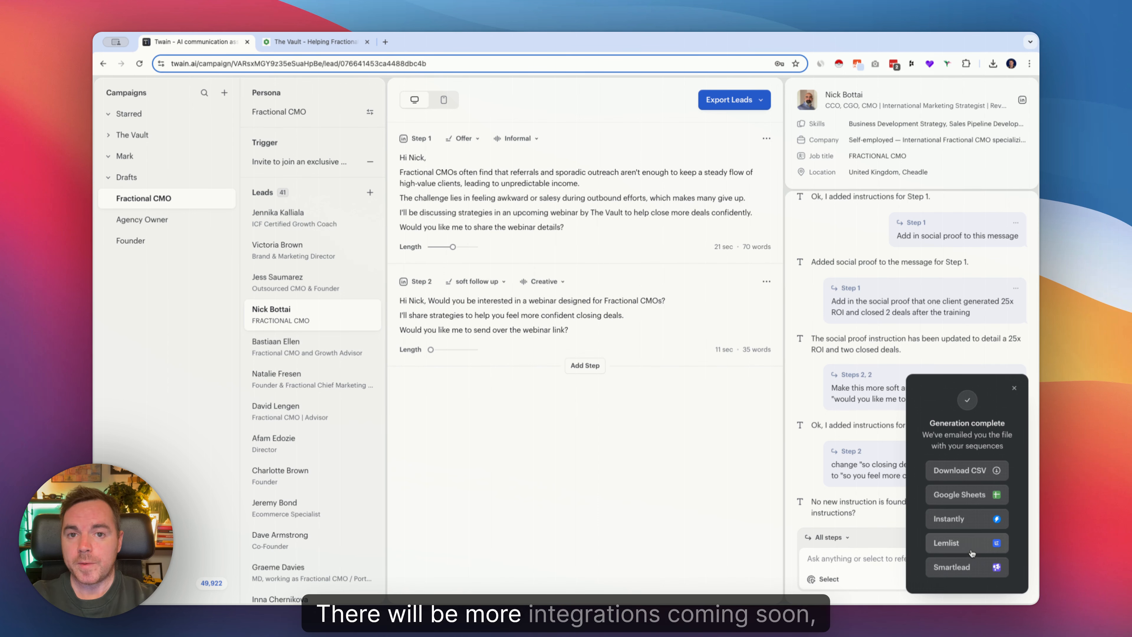
click(964, 495)
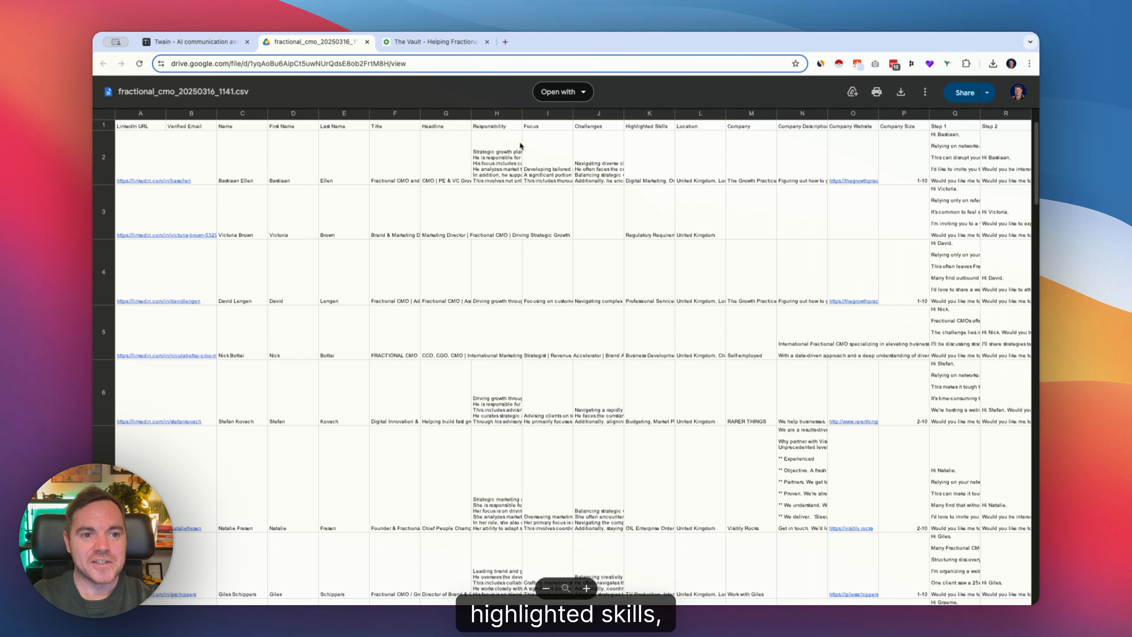
Examine the generated Step 1 messages for the leads in rows 2 to 7 of the exported fractional_cmo CSV.
click(945, 154)
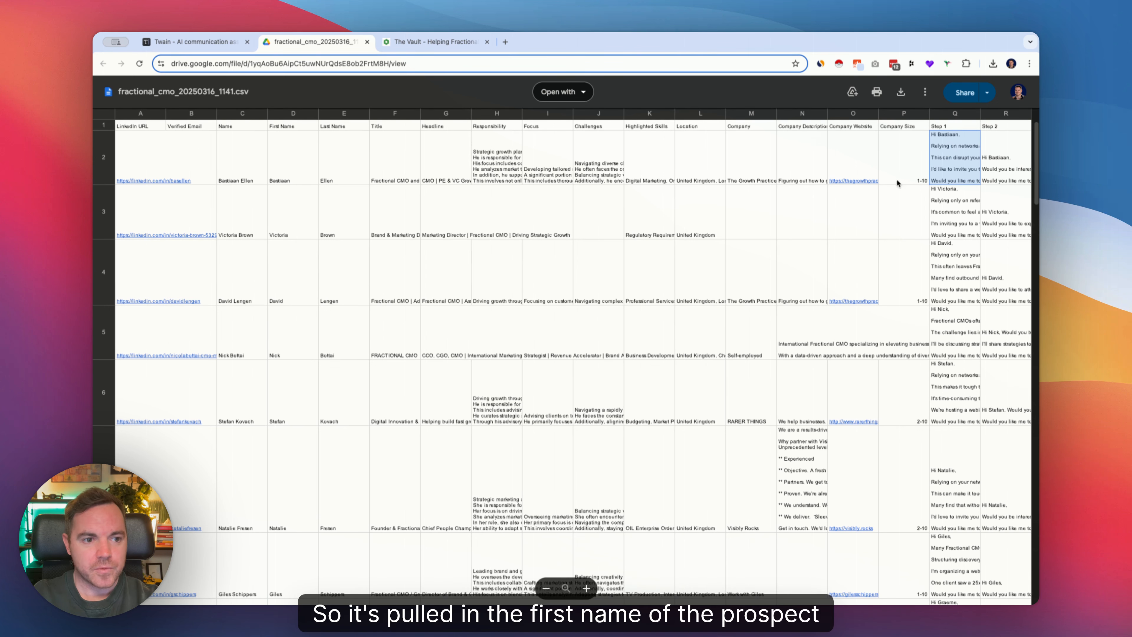
click(954, 220)
click(955, 268)
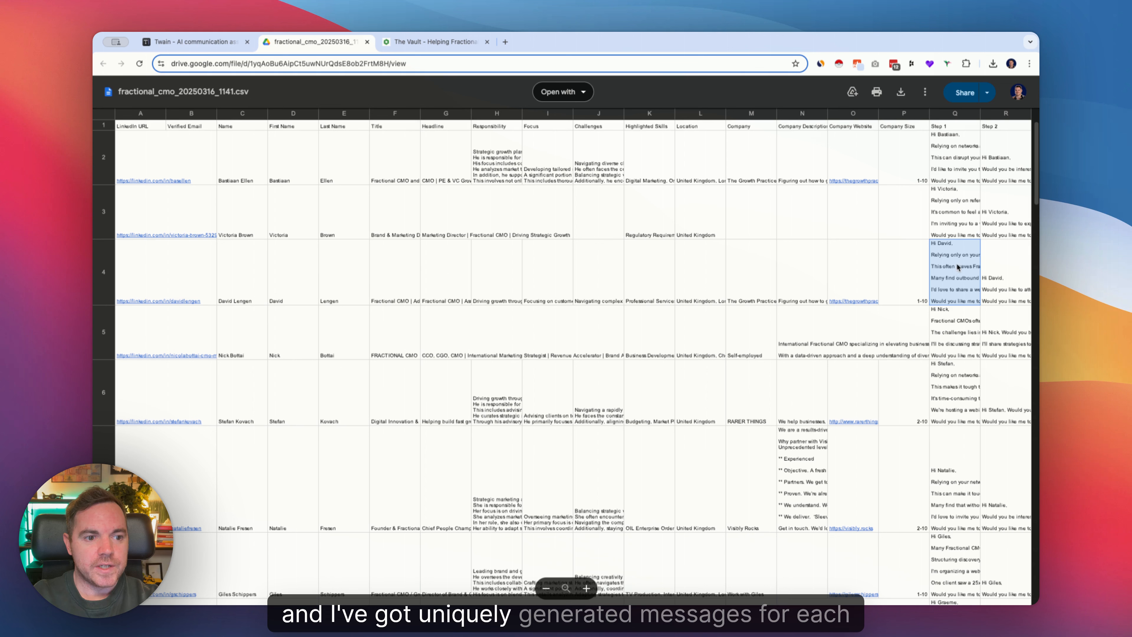
click(957, 324)
click(953, 386)
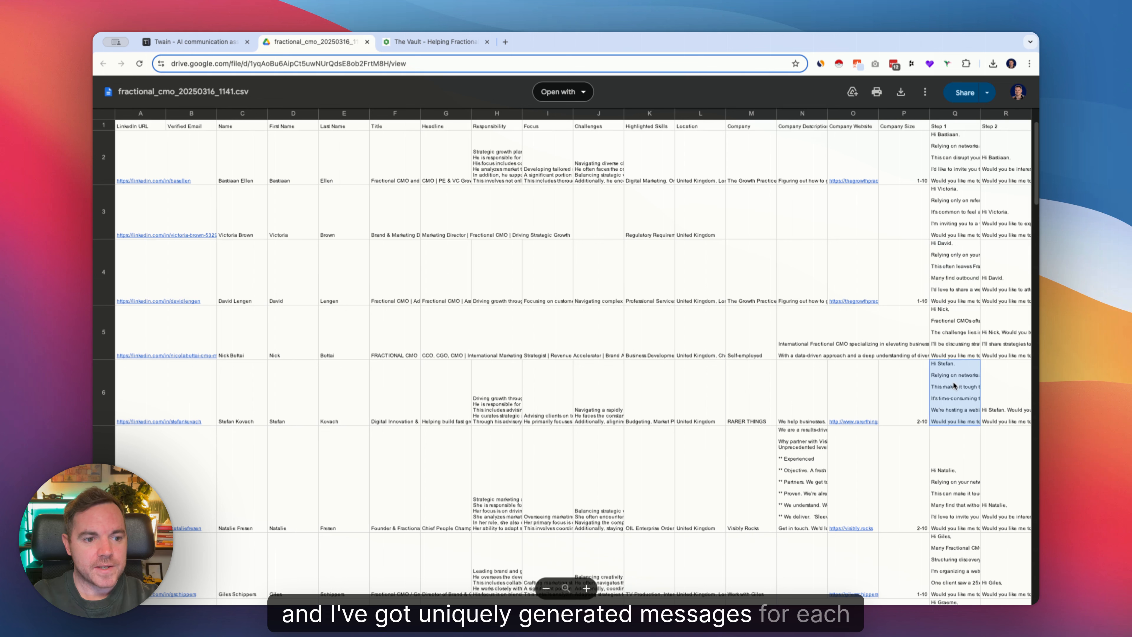
click(950, 433)
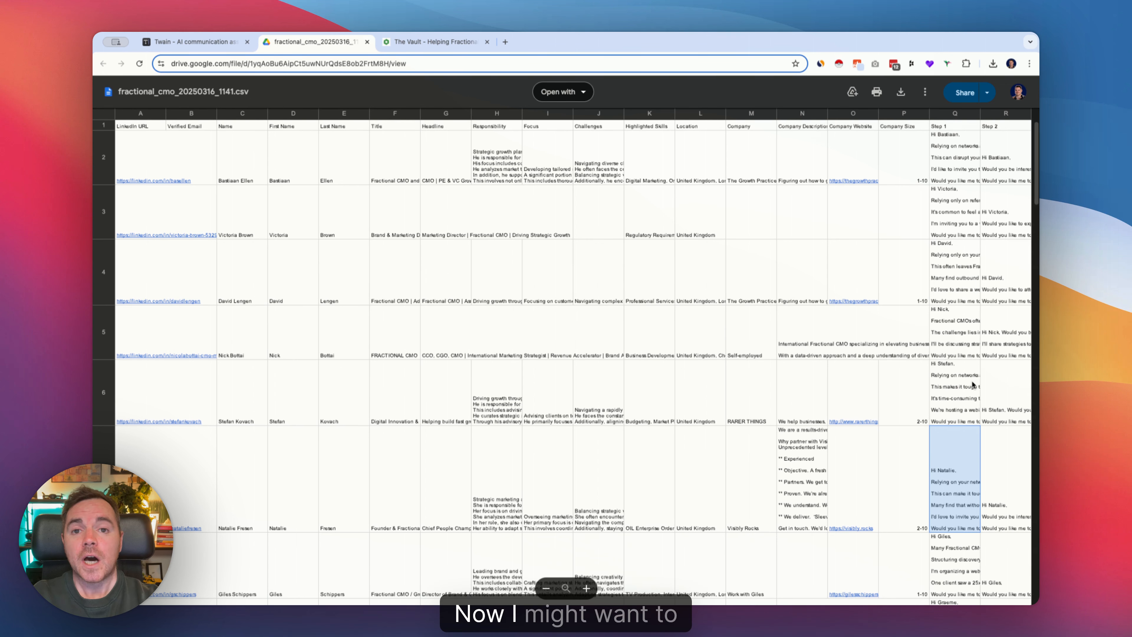